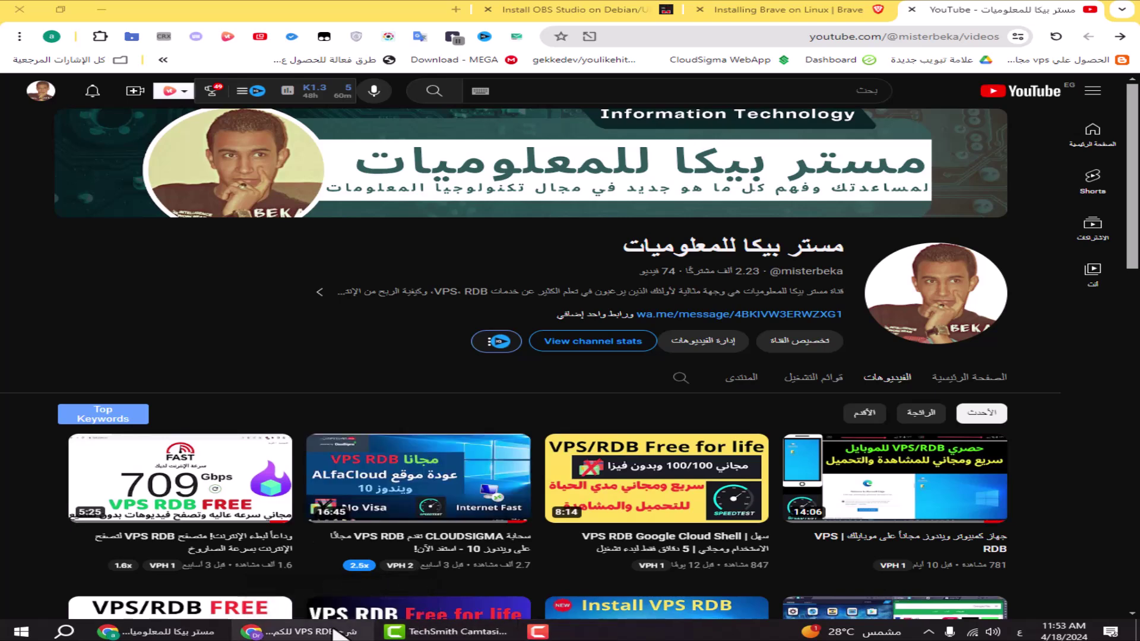
Switch to the browser window with the VPS RDB blog article and open its Google Cloud console link.
{"action": "left_click", "coordinate": [567, 10]}
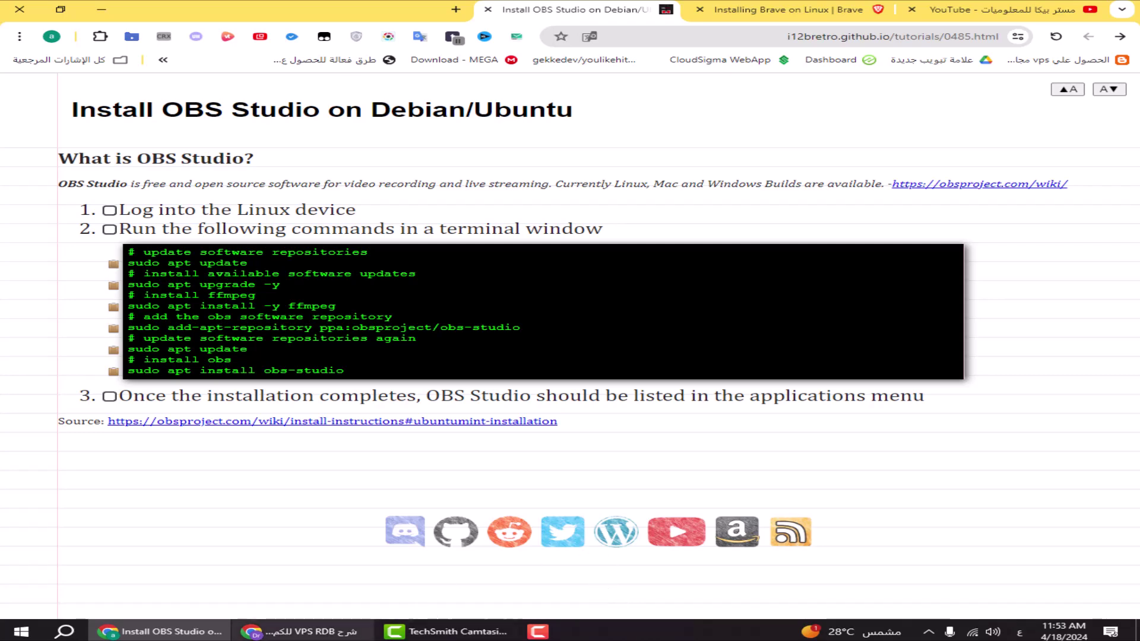
{"action": "left_click", "coordinate": [300, 631]}
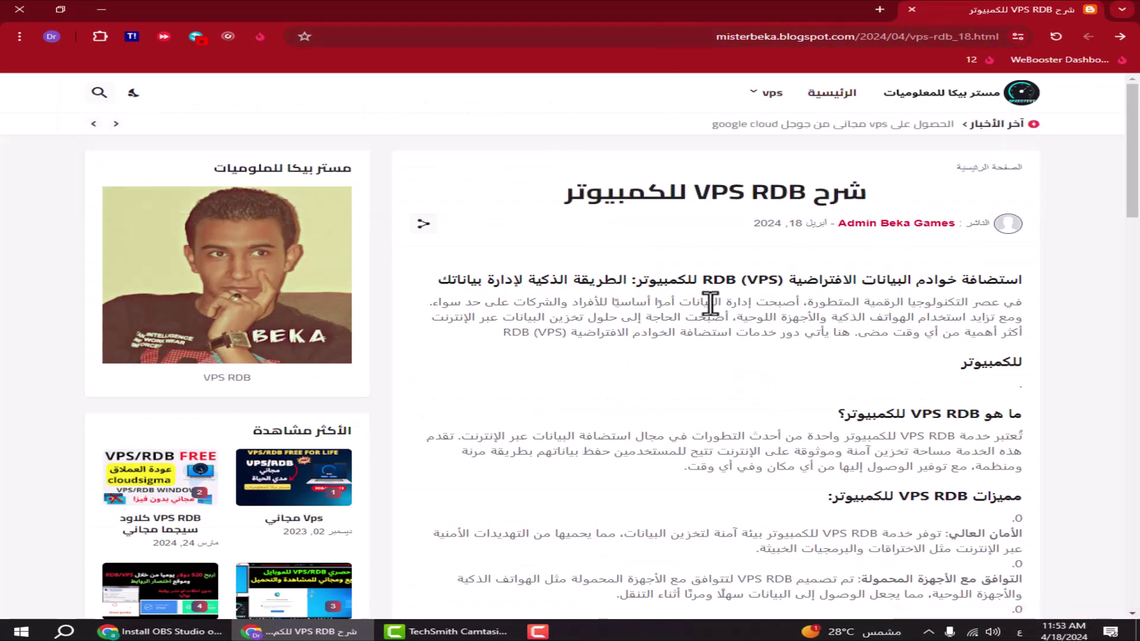
{"action": "scroll", "coordinate": [710, 303], "scroll_direction": "down", "scroll_amount": 6}
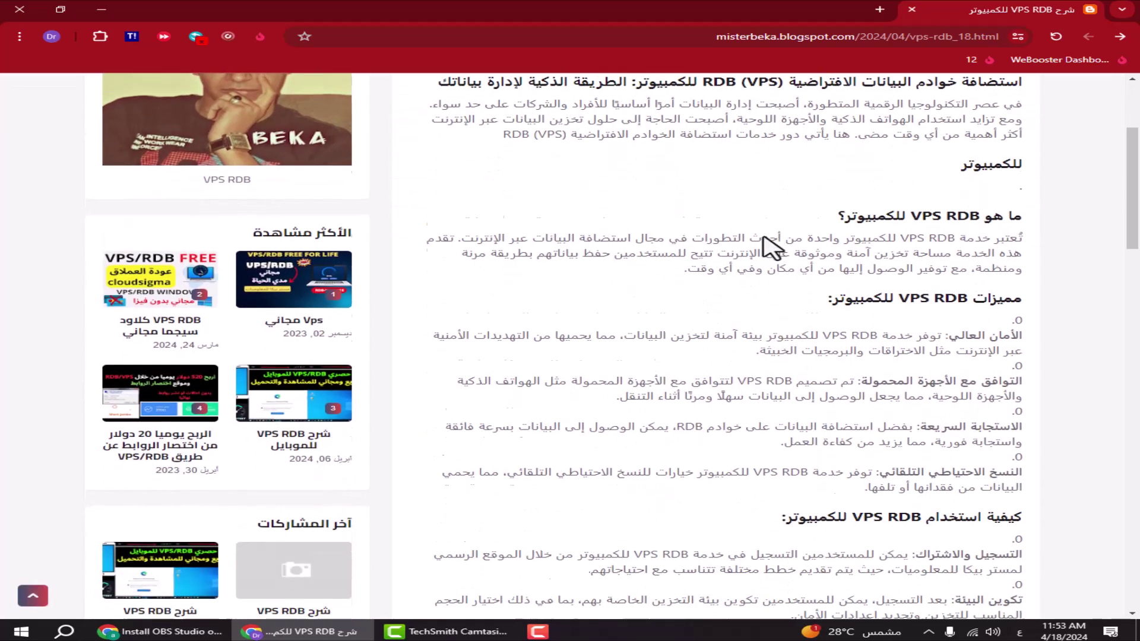
{"action": "scroll", "coordinate": [763, 236], "scroll_direction": "down", "scroll_amount": 8}
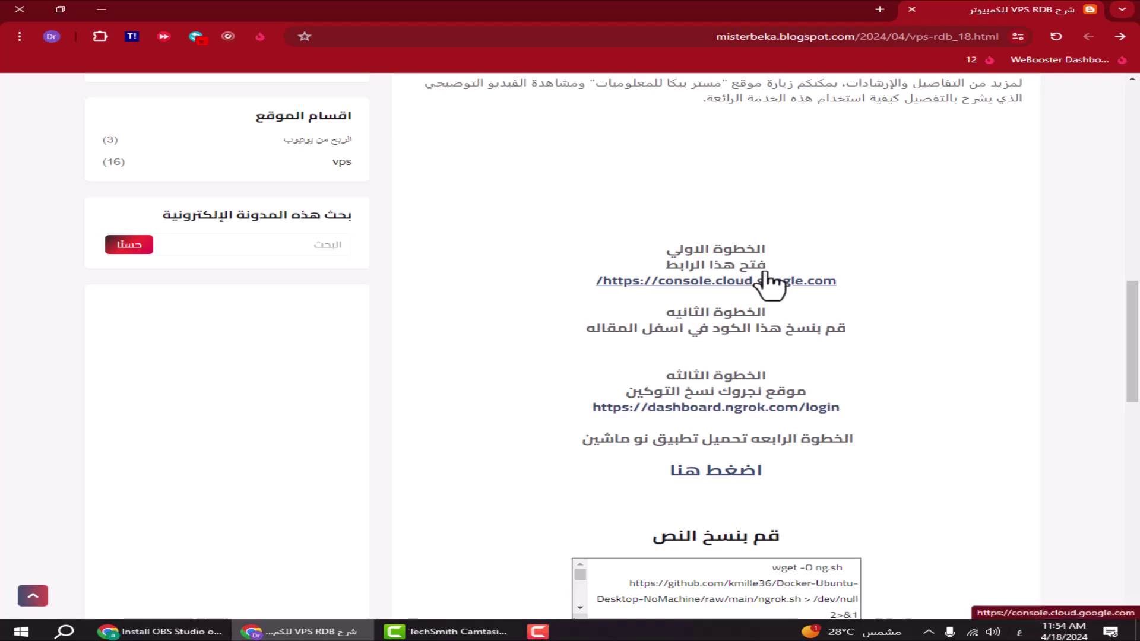
{"action": "left_click", "coordinate": [714, 285]}
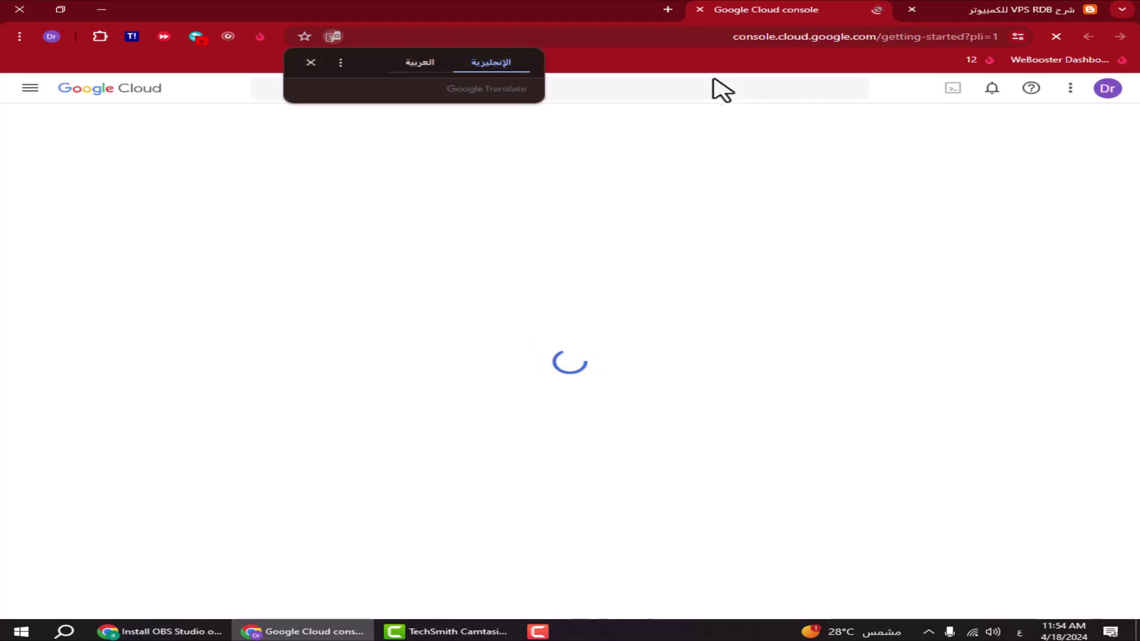
Activate Cloud Shell in the Google Cloud console and enlarge its terminal to fill the page.
{"action": "left_click", "coordinate": [313, 64]}
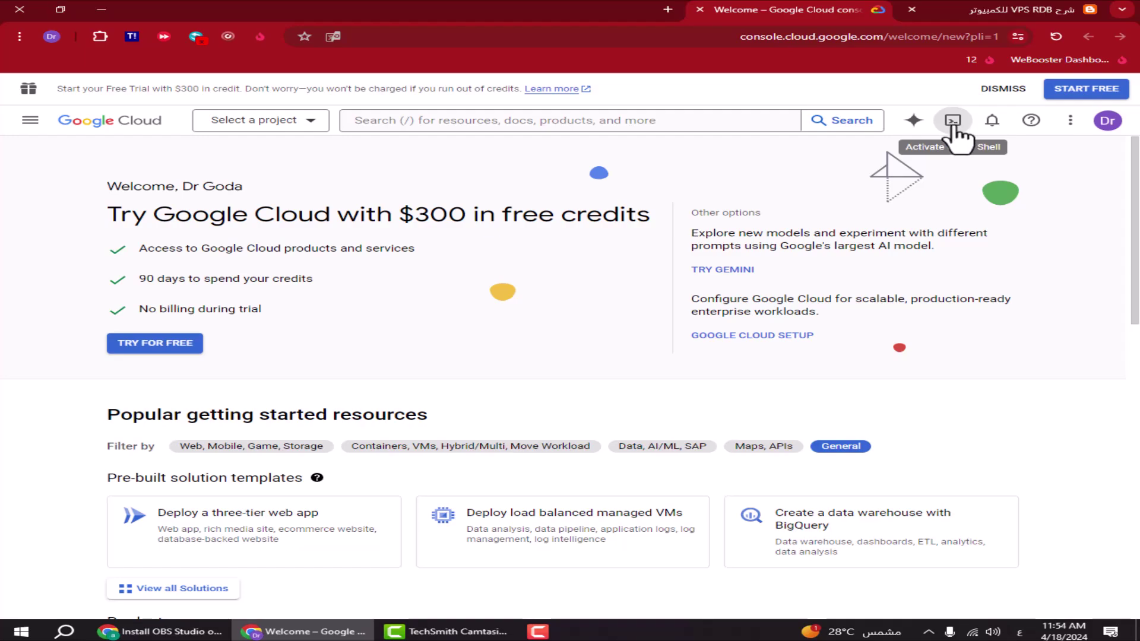
{"action": "left_click", "coordinate": [952, 120]}
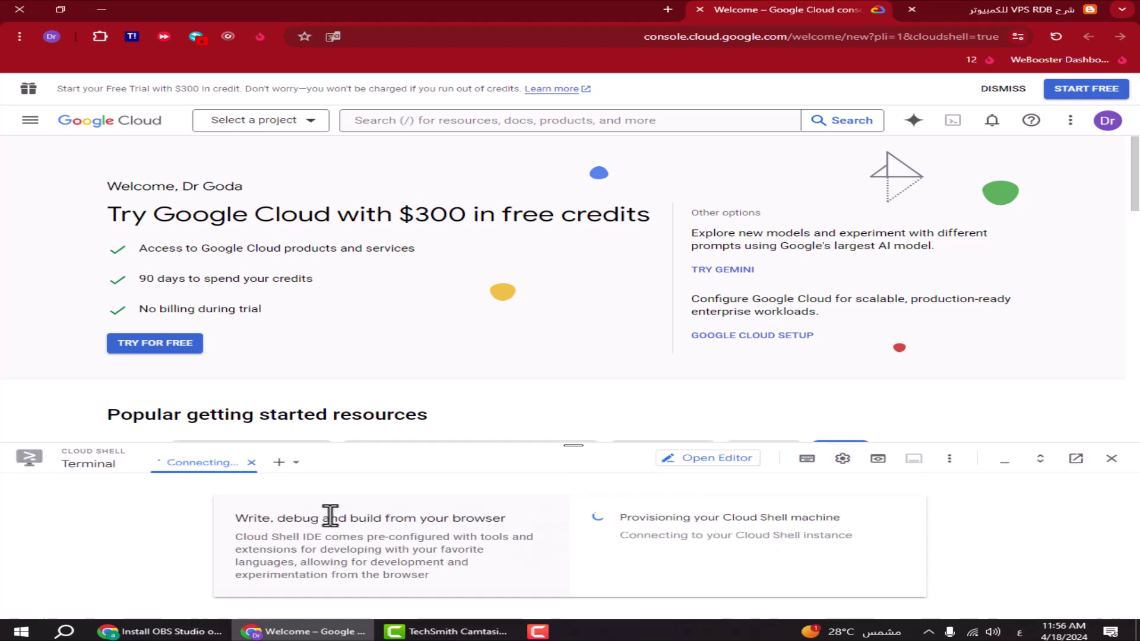
{"action": "left_click_drag", "start_coordinate": [562, 447], "coordinate": [573, 140]}
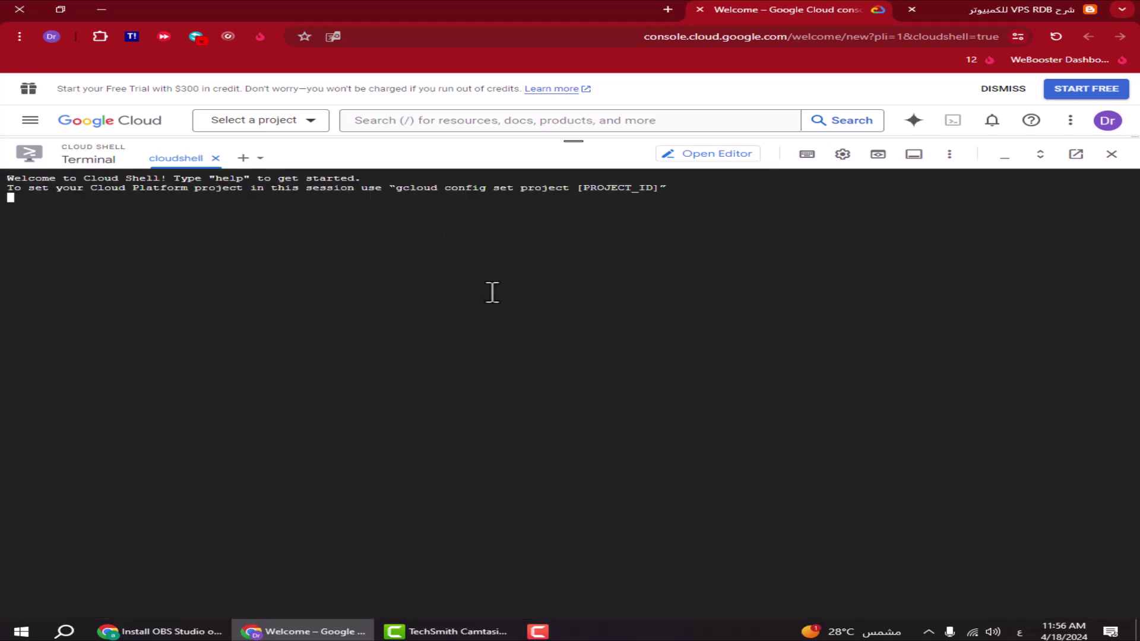
Copy the wget ng.sh script from the blog article and run it in the Cloud Shell terminal.
{"action": "left_click", "coordinate": [1042, 9]}
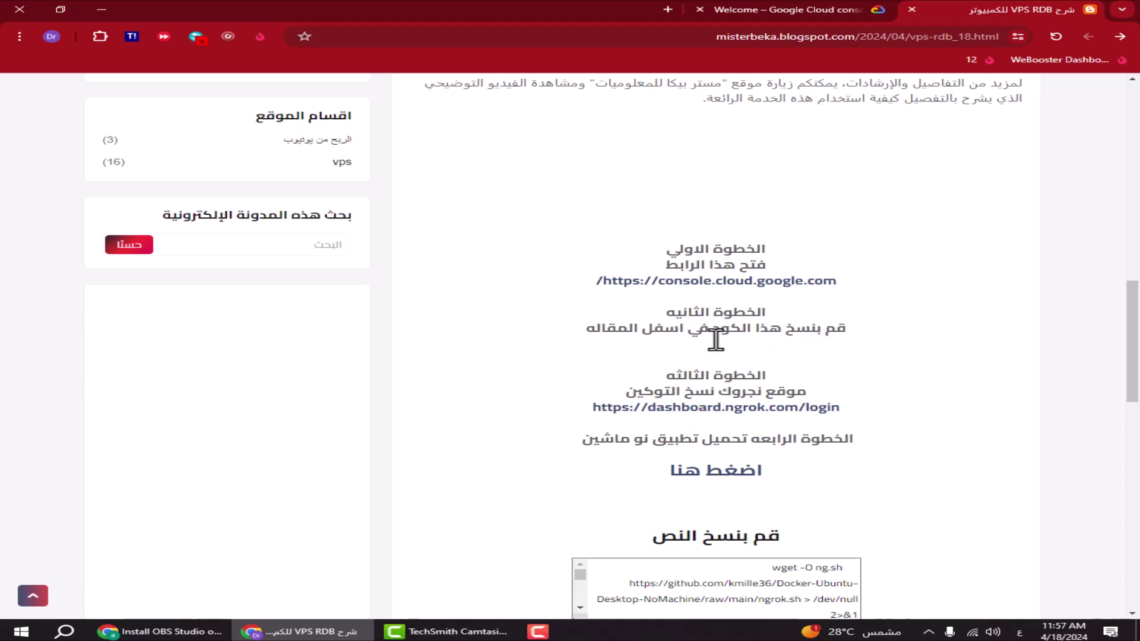
{"action": "scroll", "coordinate": [635, 332], "scroll_direction": "down", "scroll_amount": 2}
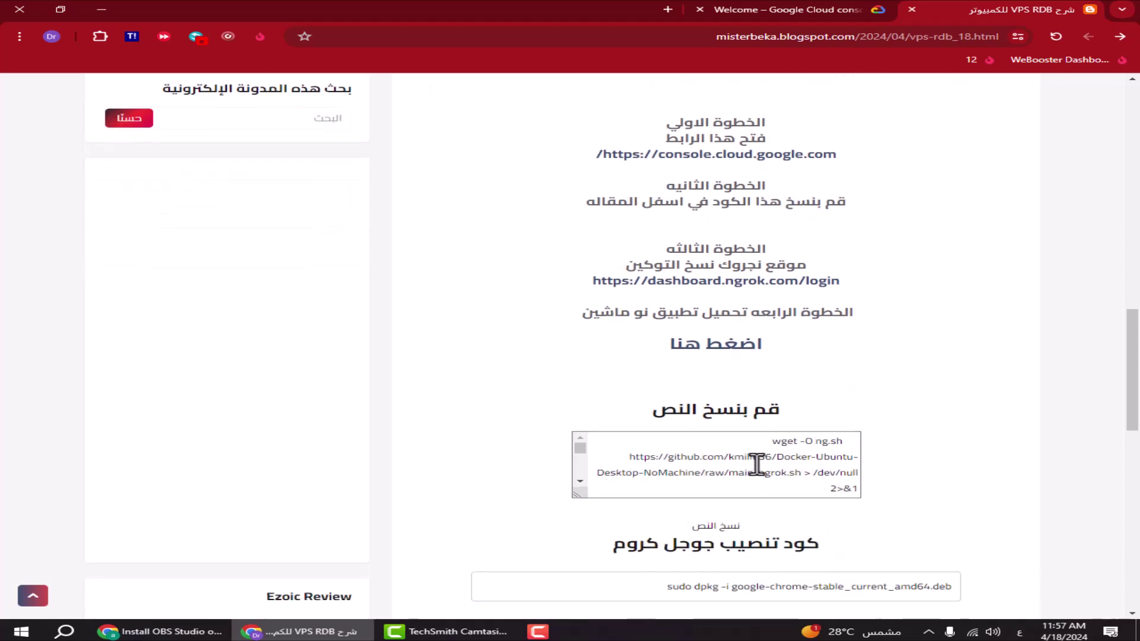
{"action": "left_click", "coordinate": [718, 527]}
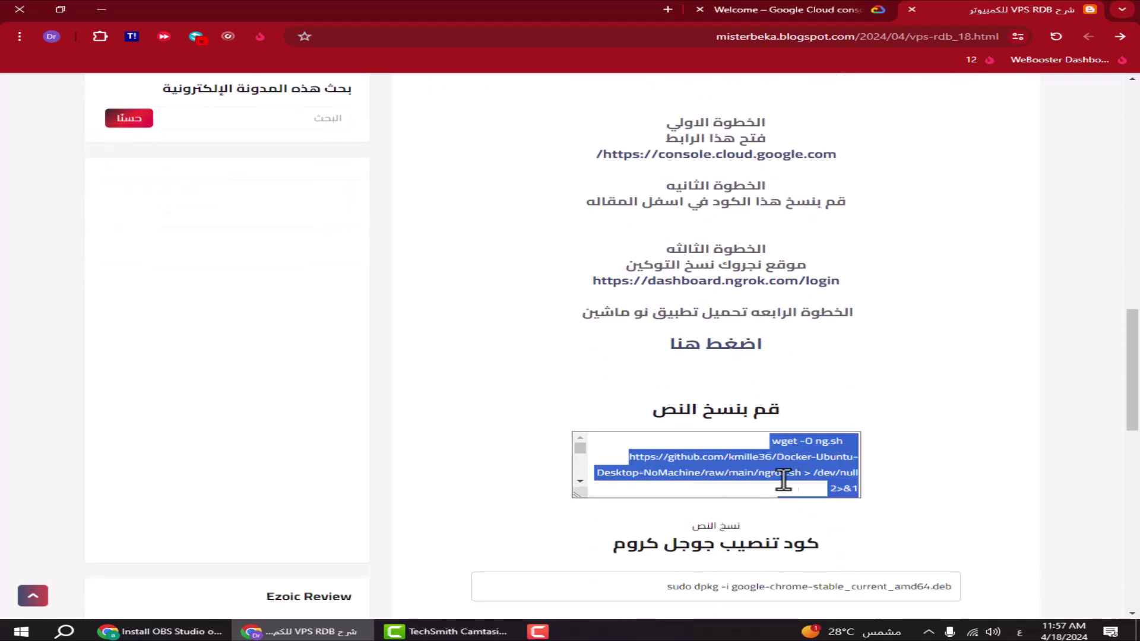
{"action": "left_click", "coordinate": [781, 10]}
{"action": "right_click", "coordinate": [347, 258]}
{"action": "left_click", "coordinate": [377, 249]}
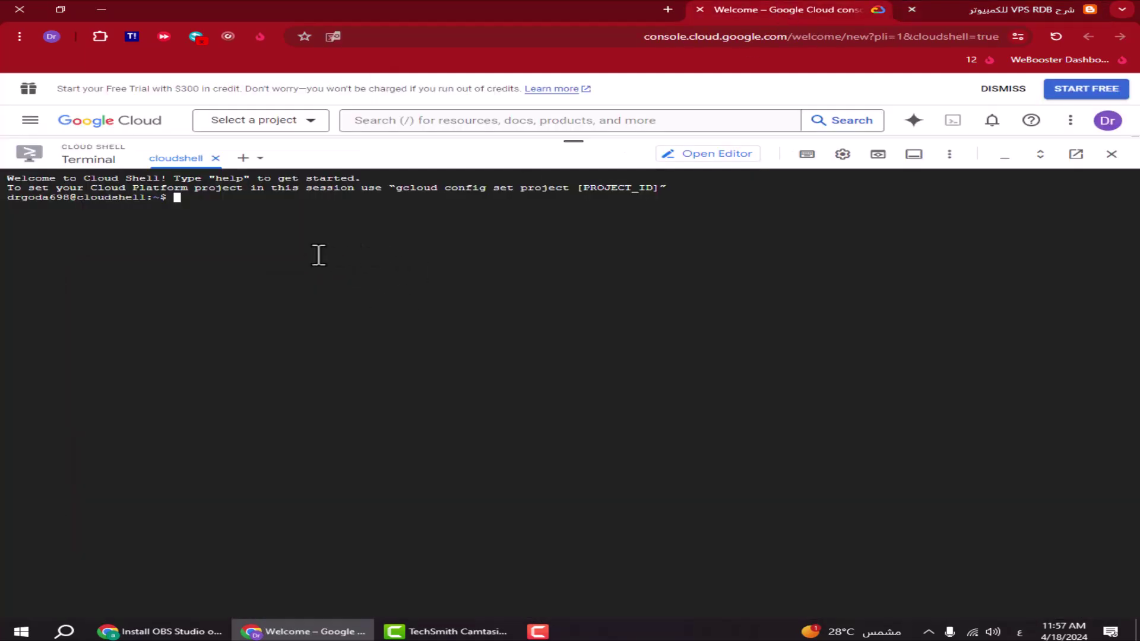
{"action": "key", "text": "ctrl+v"}
{"action": "key", "text": "Return"}
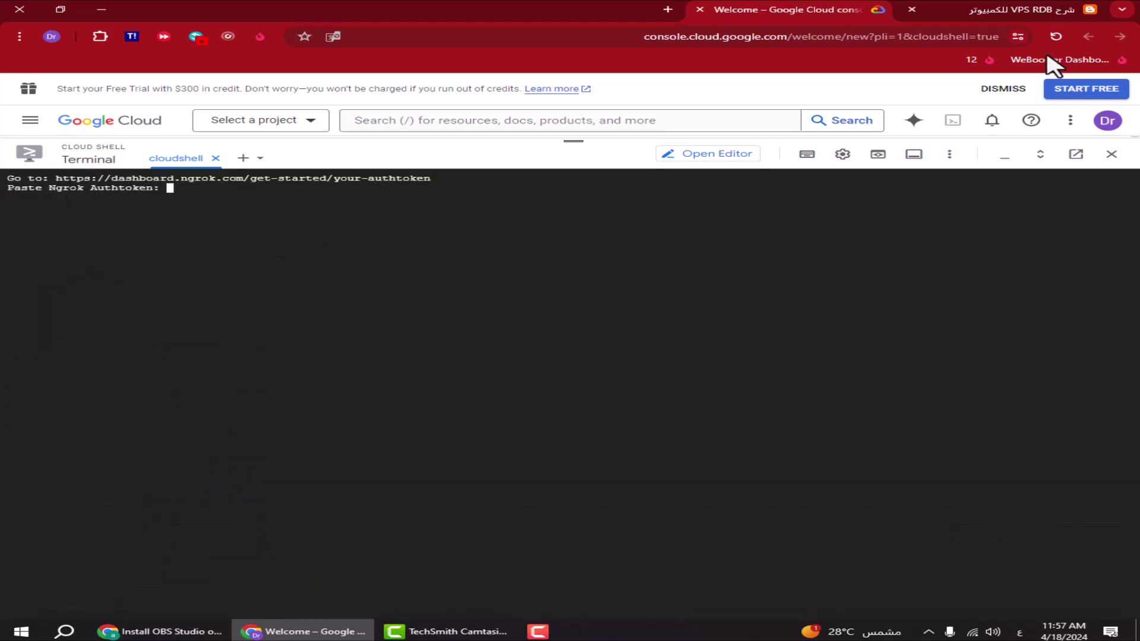
Open the ngrok login page linked in the blog article and log in with the Google account.
{"action": "left_click", "coordinate": [1026, 9]}
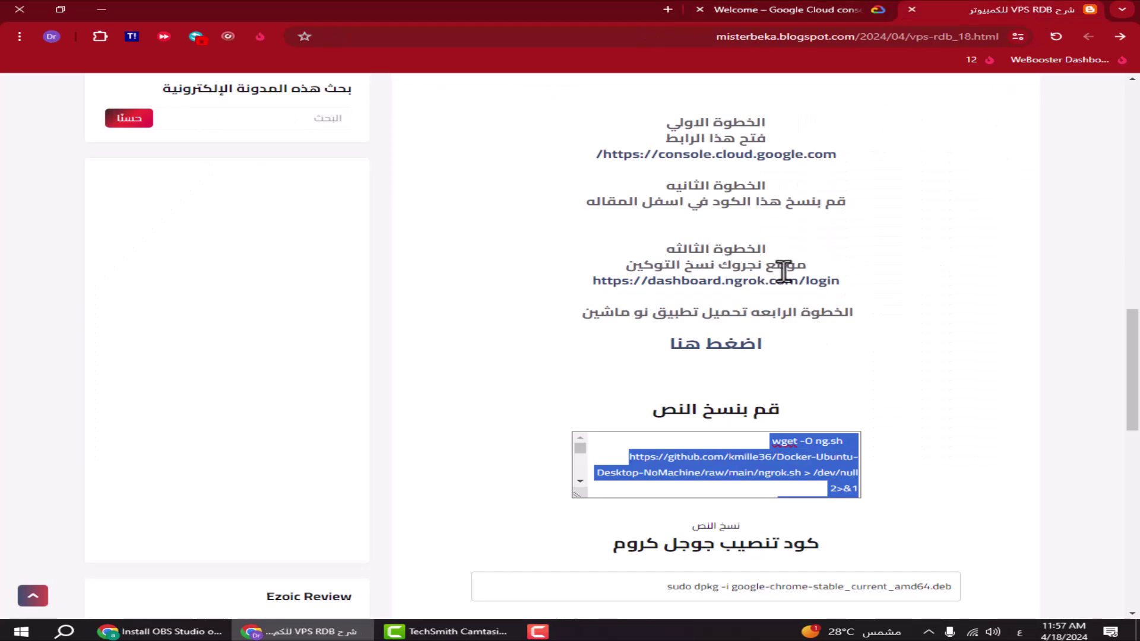
{"action": "left_click", "coordinate": [681, 283]}
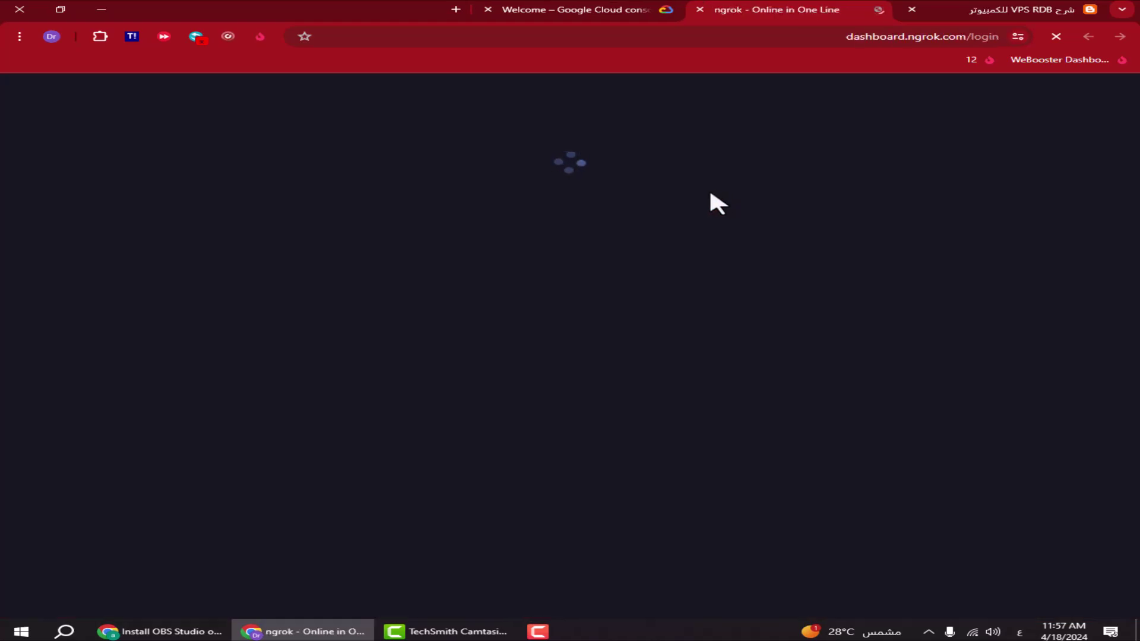
{"action": "left_click", "coordinate": [310, 63]}
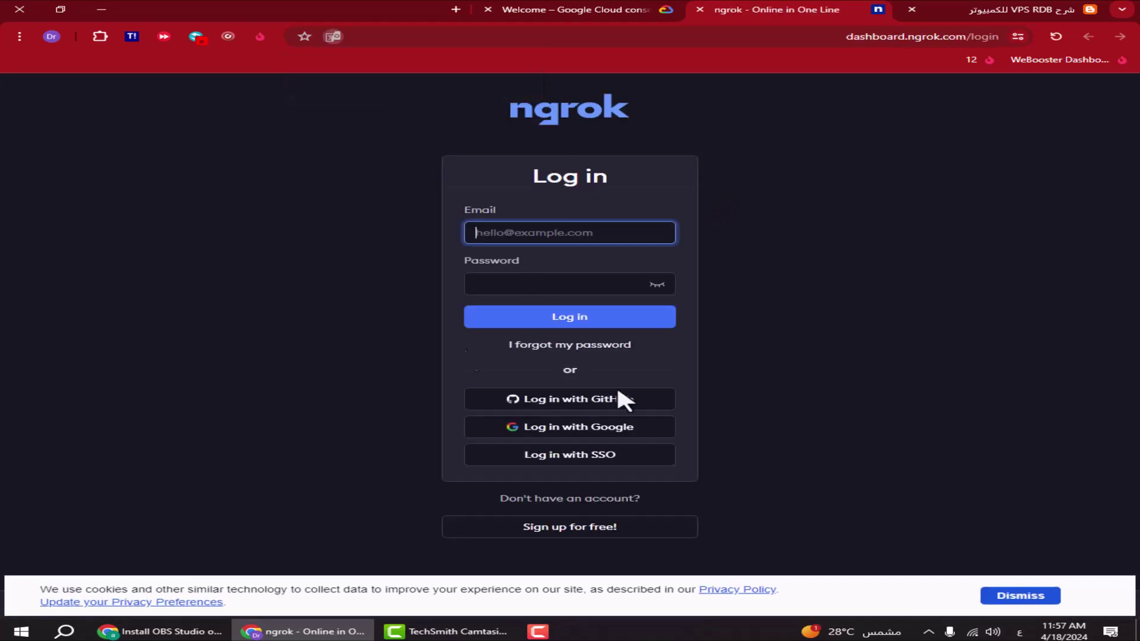
{"action": "left_click", "coordinate": [530, 435]}
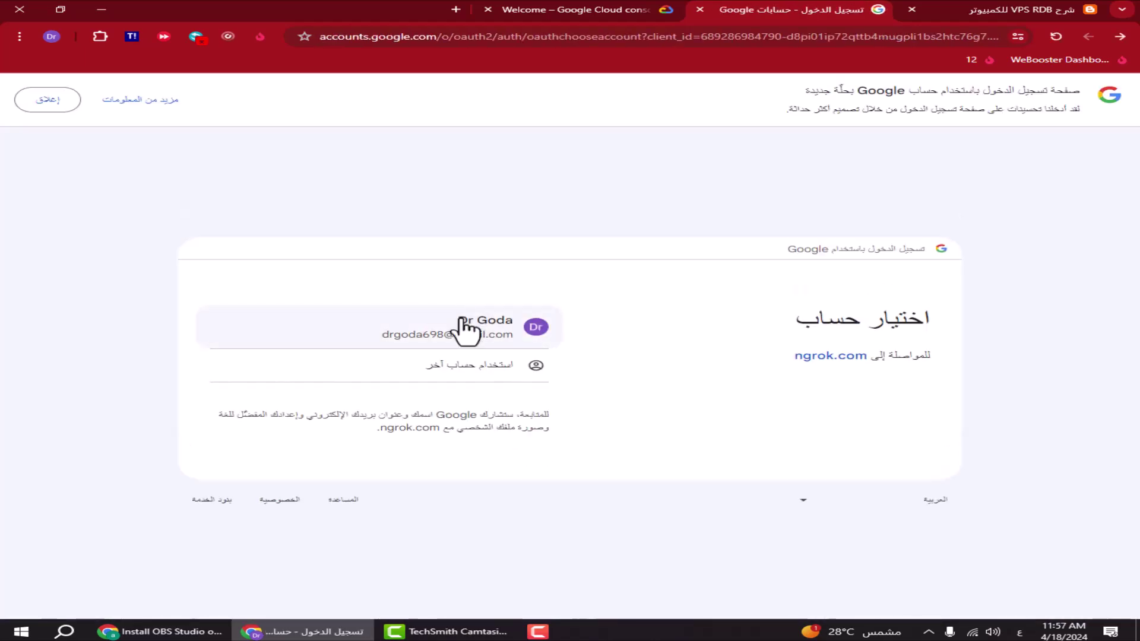
{"action": "left_click", "coordinate": [463, 323]}
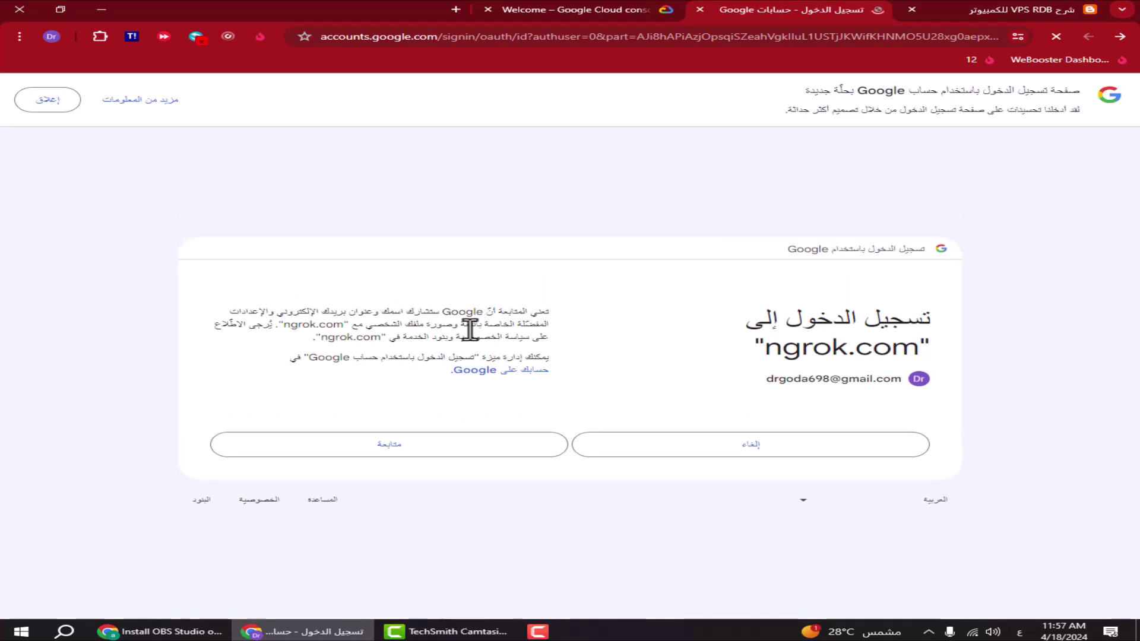
{"action": "left_click", "coordinate": [402, 445]}
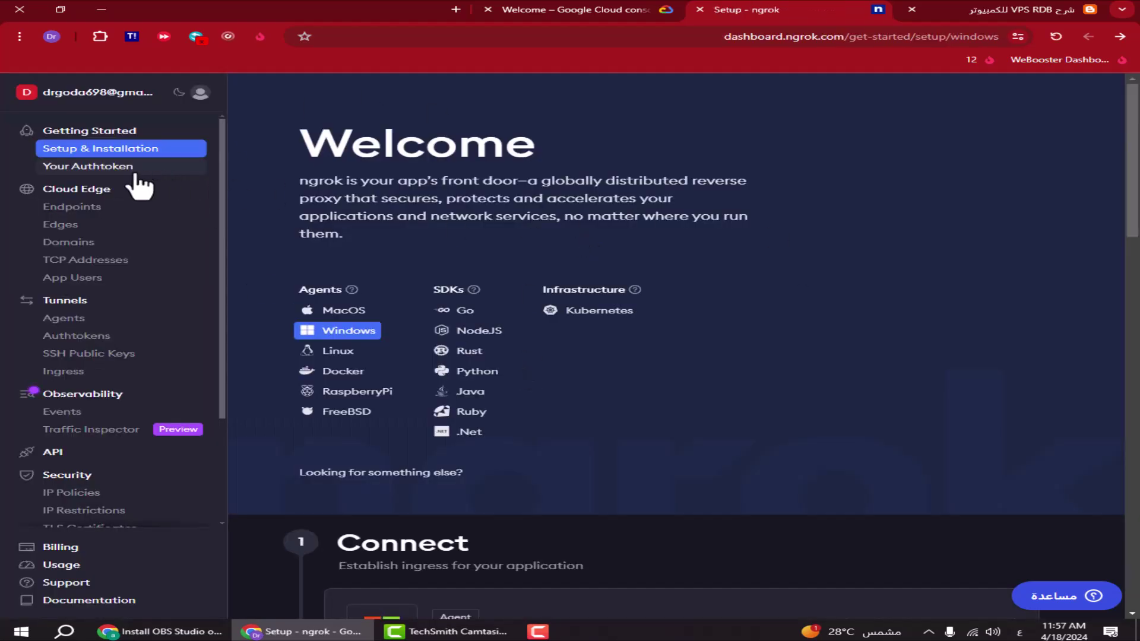
Copy the personal authtoken from the ngrok dashboard, submit it at the Cloud Shell authtoken prompt, and choose an ngrok region.
{"action": "left_click", "coordinate": [96, 168]}
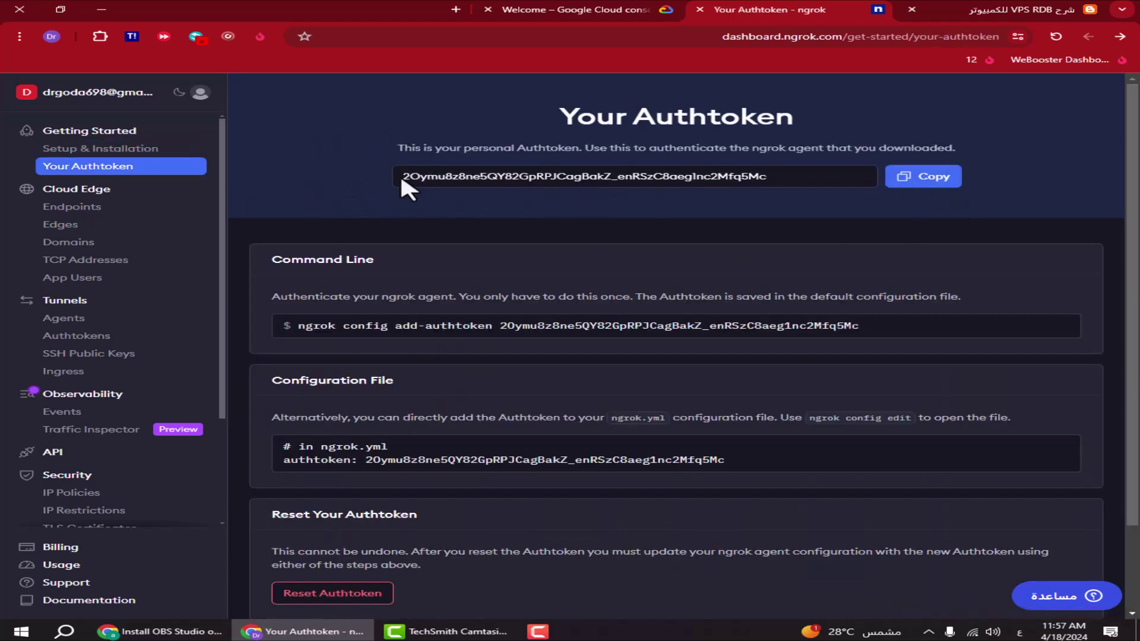
{"action": "left_click", "coordinate": [911, 181]}
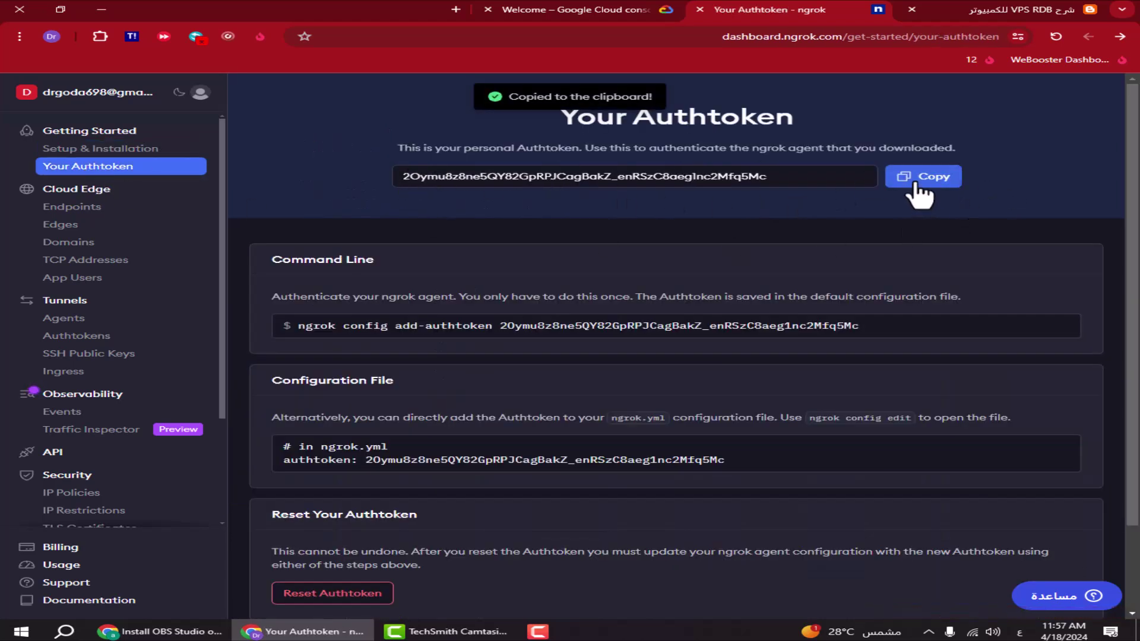
{"action": "left_click", "coordinate": [616, 8]}
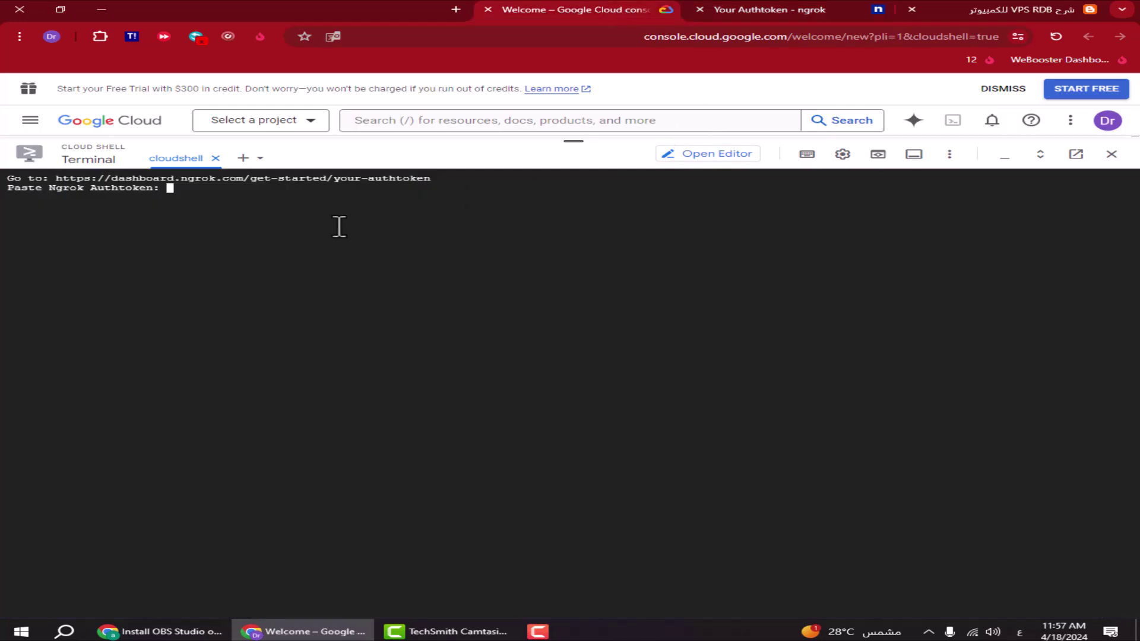
{"action": "key", "text": "ctrl+v"}
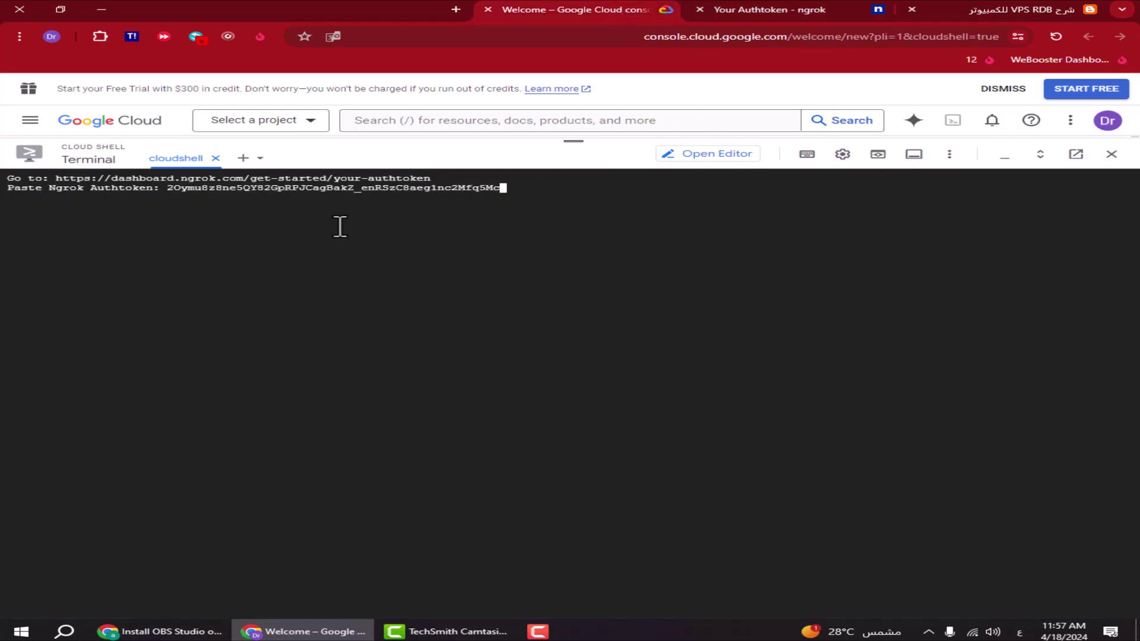
{"action": "key", "text": "Return"}
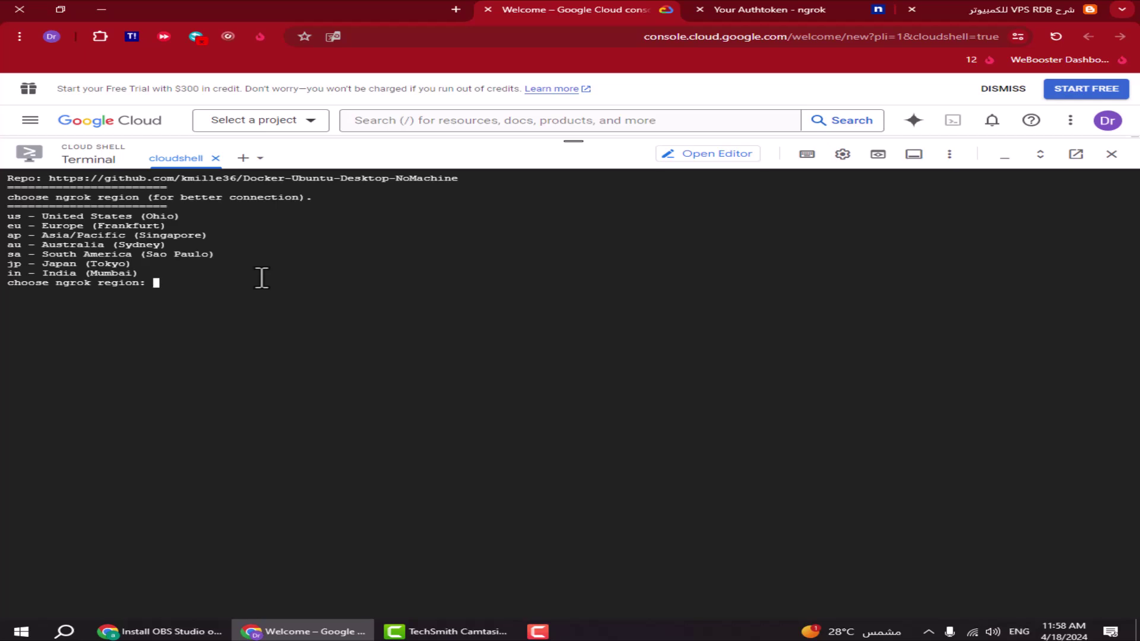
{"action": "type", "text": "s"}
{"action": "key", "text": "Return"}
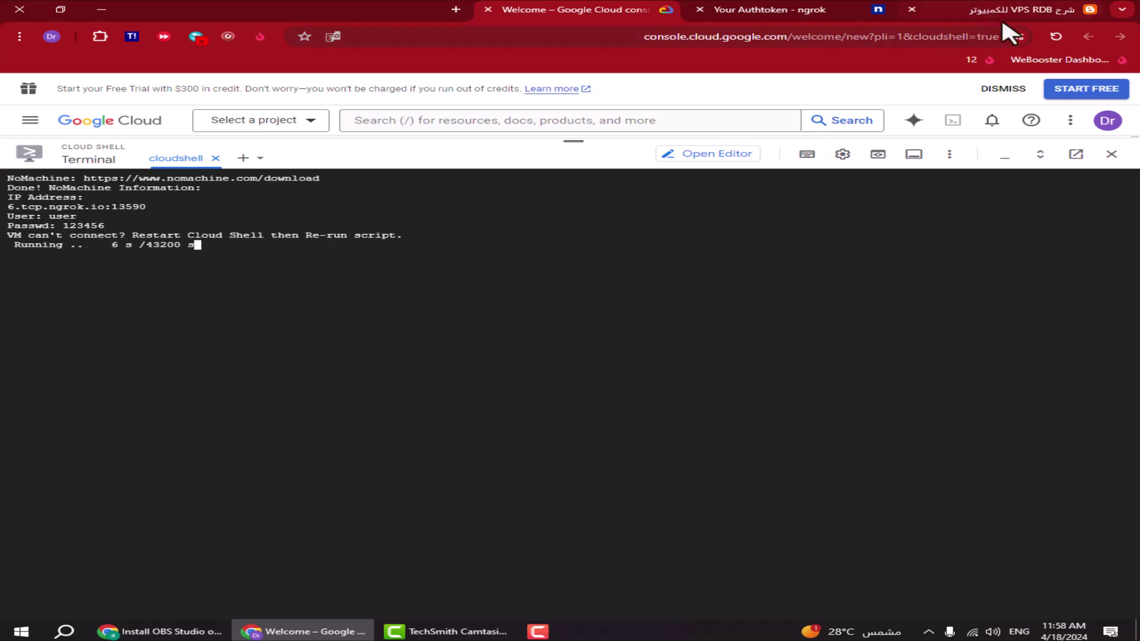
Open the NoMachine site through the blog article's fourth-step link and download the Windows 8.11.3 version.
{"action": "left_click", "coordinate": [1043, 15]}
{"action": "scroll", "coordinate": [773, 328], "scroll_direction": "down", "scroll_amount": 5}
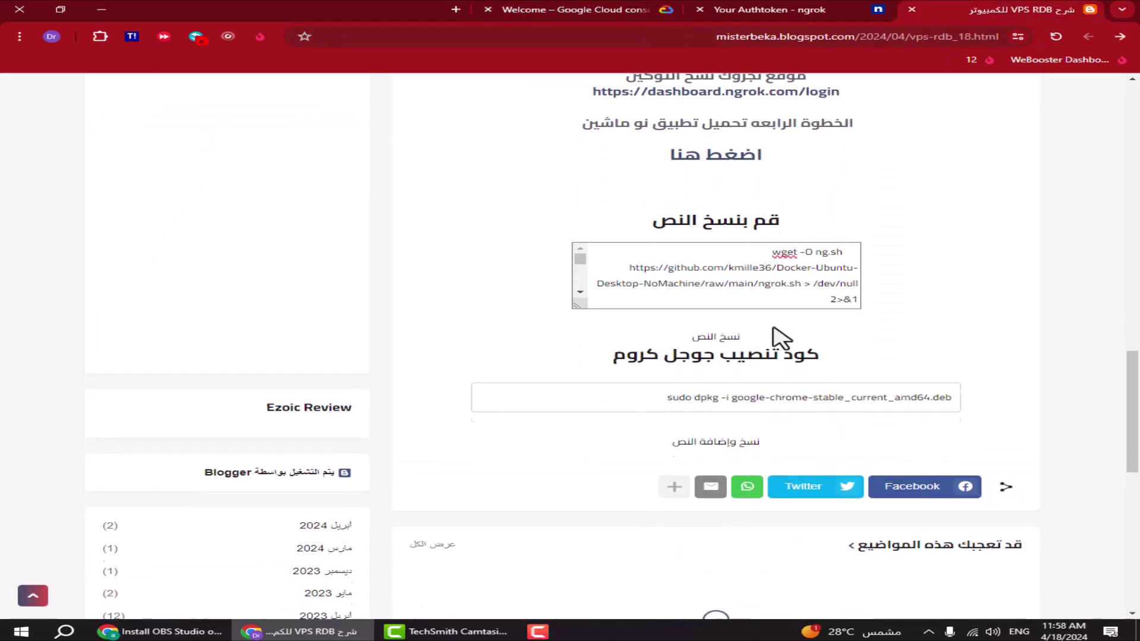
{"action": "scroll", "coordinate": [770, 327], "scroll_direction": "up", "scroll_amount": 3}
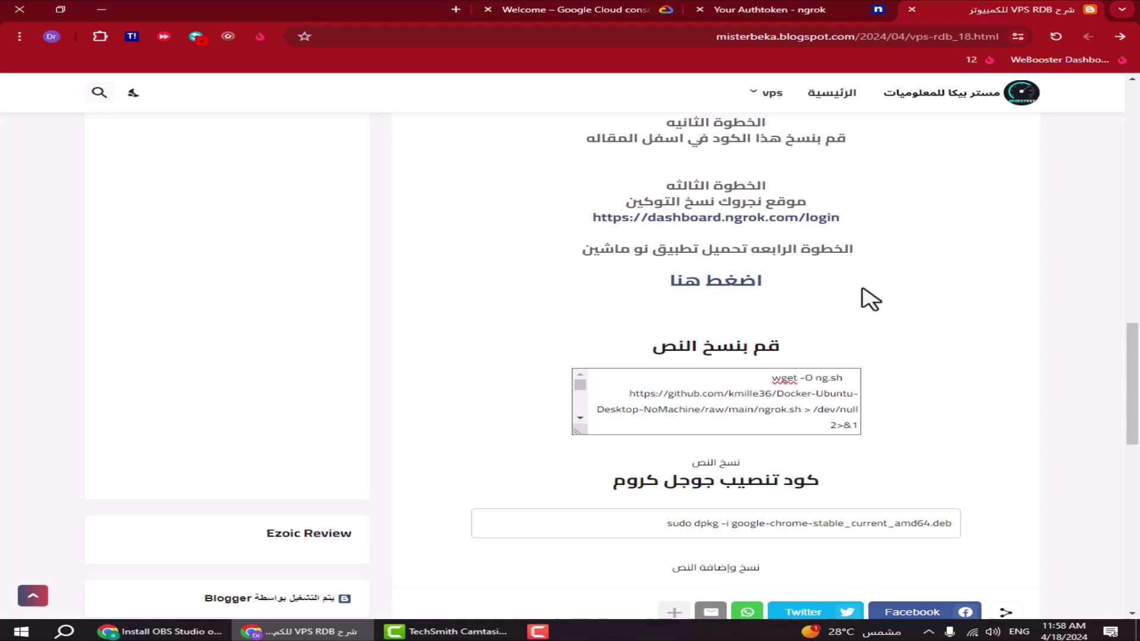
{"action": "left_click", "coordinate": [709, 281]}
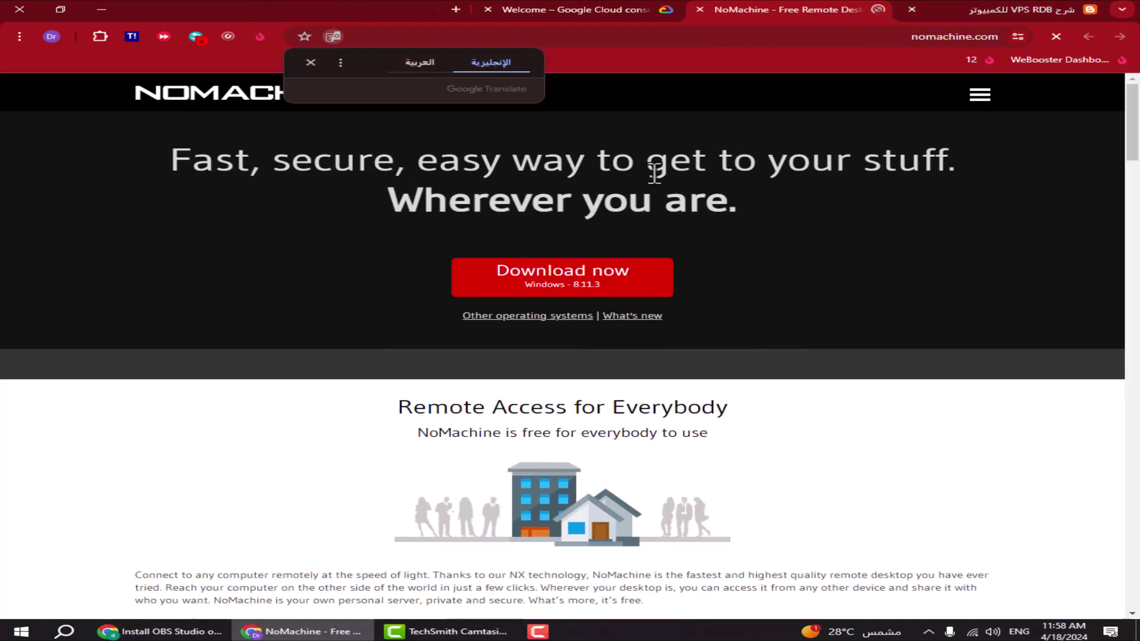
{"action": "left_click", "coordinate": [860, 214]}
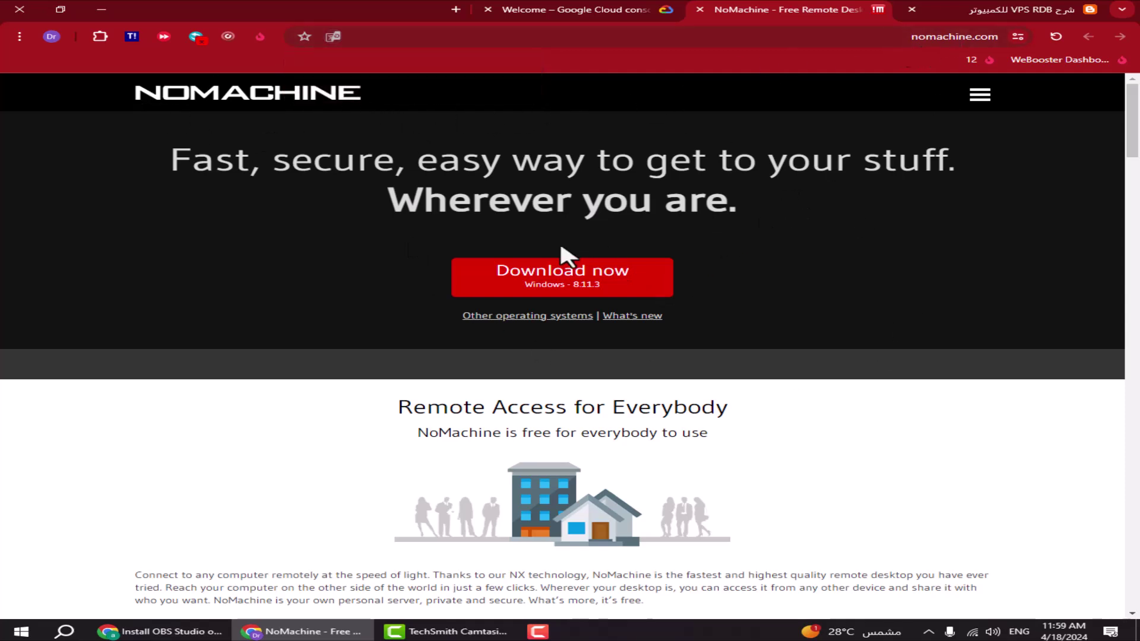
{"action": "left_click", "coordinate": [584, 288]}
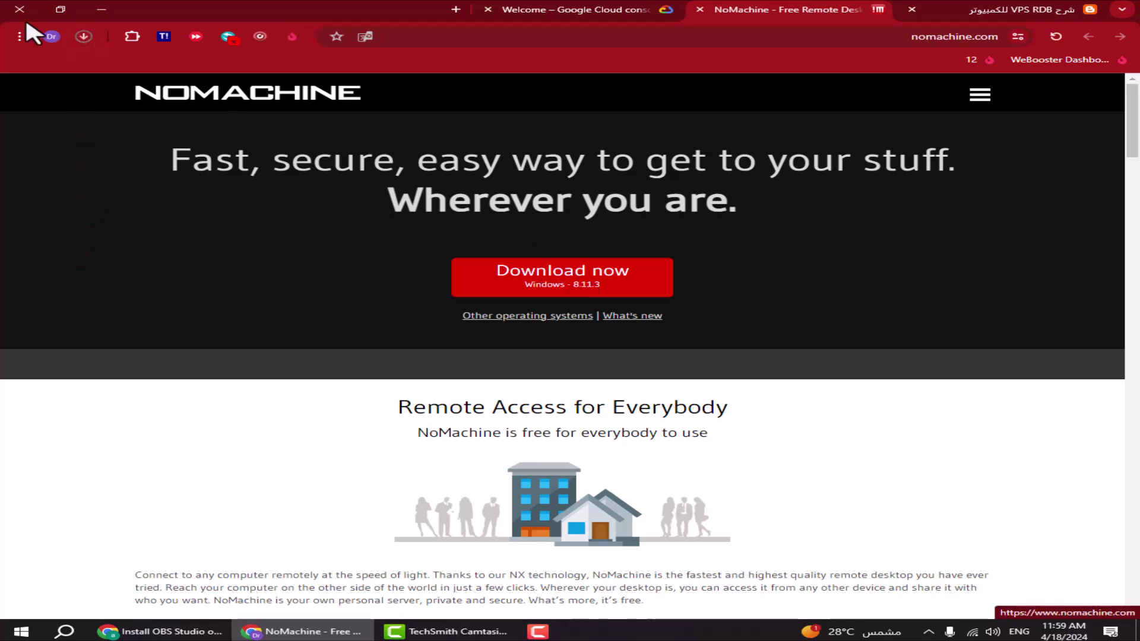
{"action": "left_click", "coordinate": [84, 36]}
{"action": "mouse_move", "coordinate": [259, 95]}
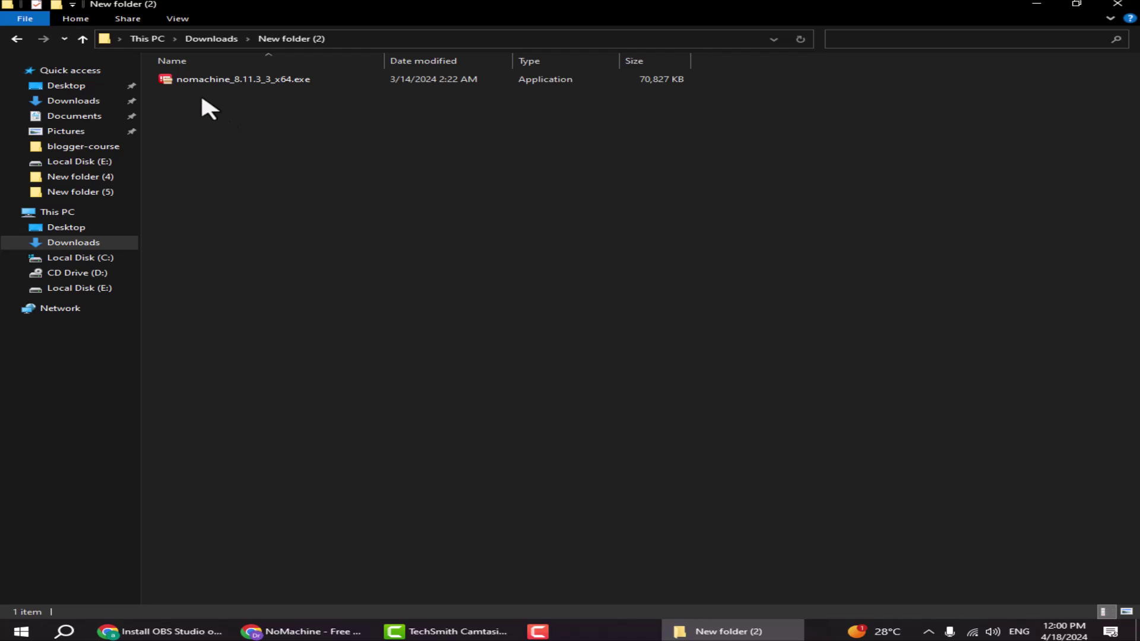
Install NoMachine from nomachine_8.11.3_3_x64.exe, accepting the licence agreement, and close the folder window after finishing setup.
{"action": "double_click", "coordinate": [198, 78]}
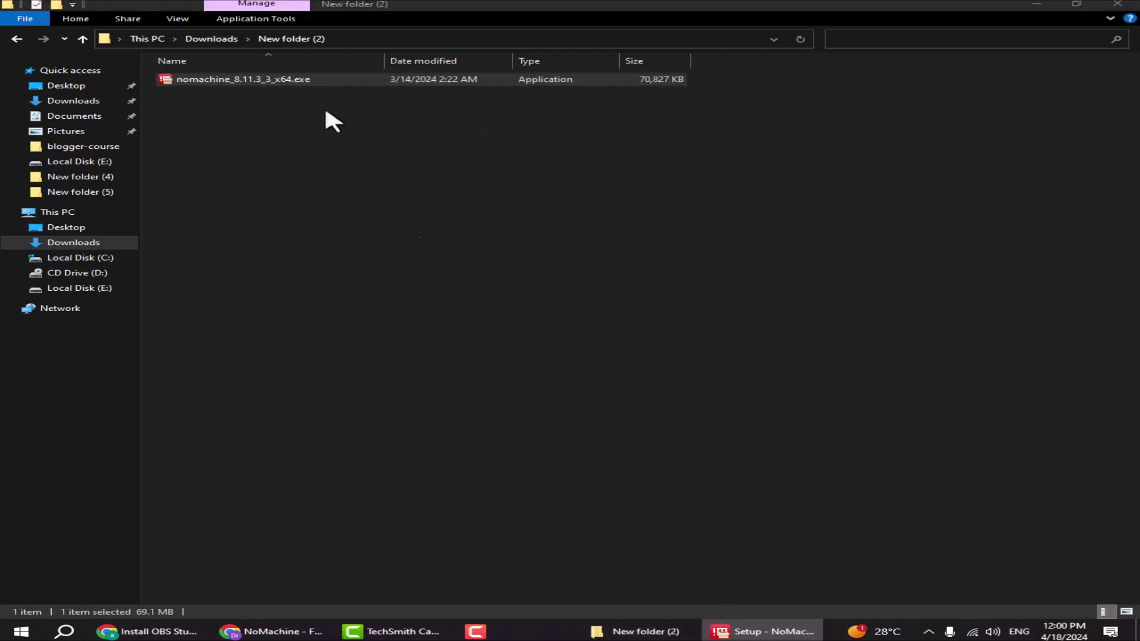
{"action": "left_click", "coordinate": [665, 417]}
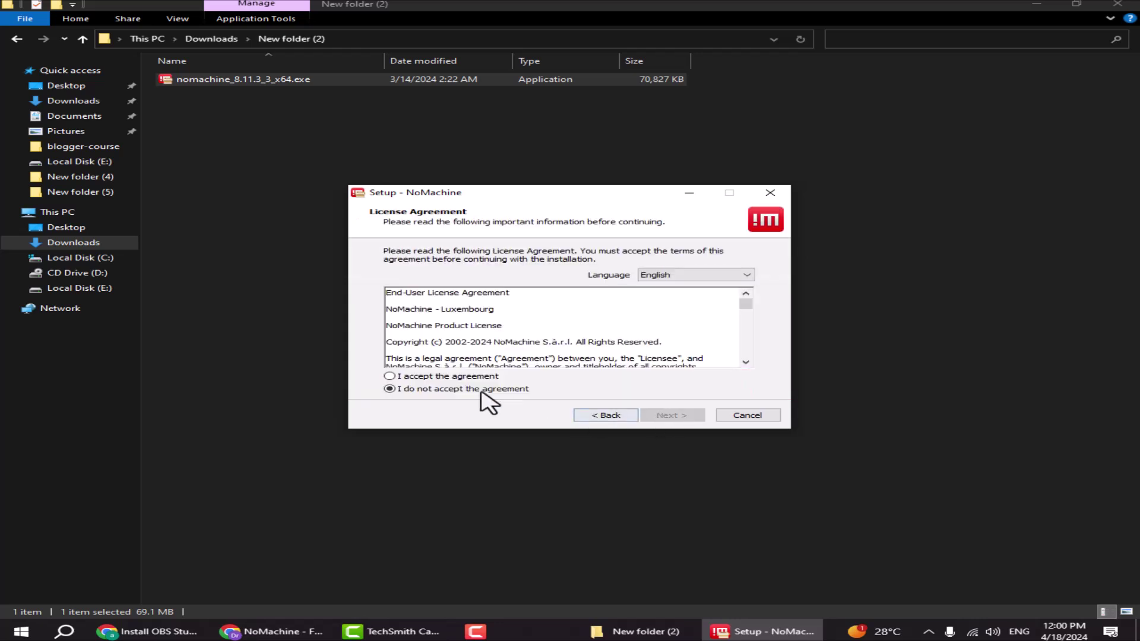
{"action": "left_click", "coordinate": [409, 377]}
{"action": "left_click", "coordinate": [683, 417]}
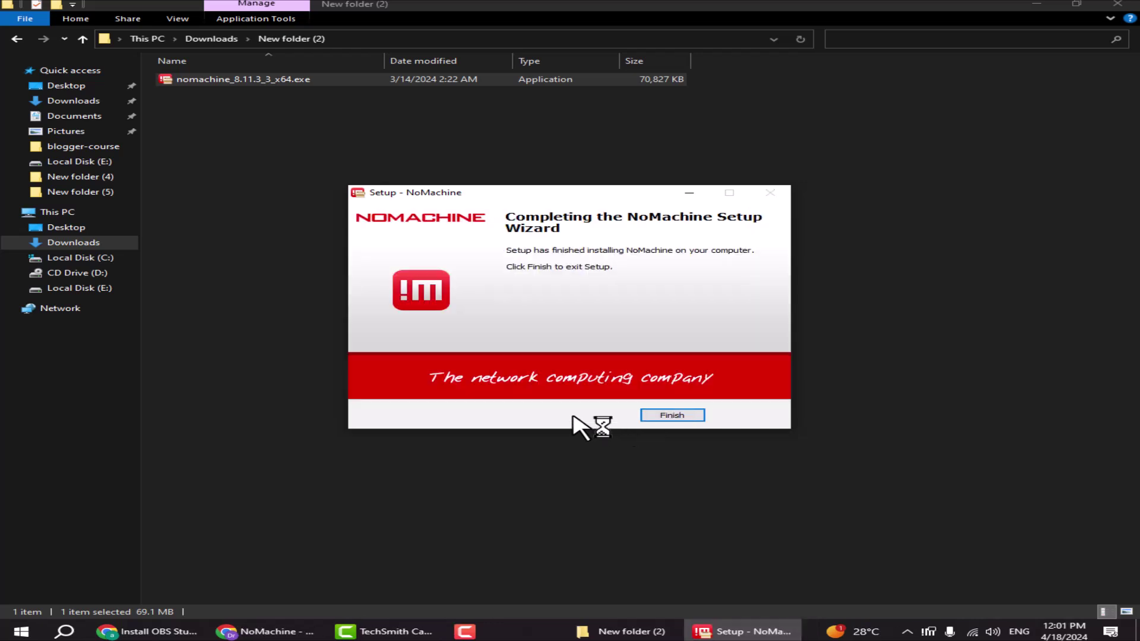
{"action": "left_click", "coordinate": [682, 418]}
{"action": "left_click", "coordinate": [1129, 3]}
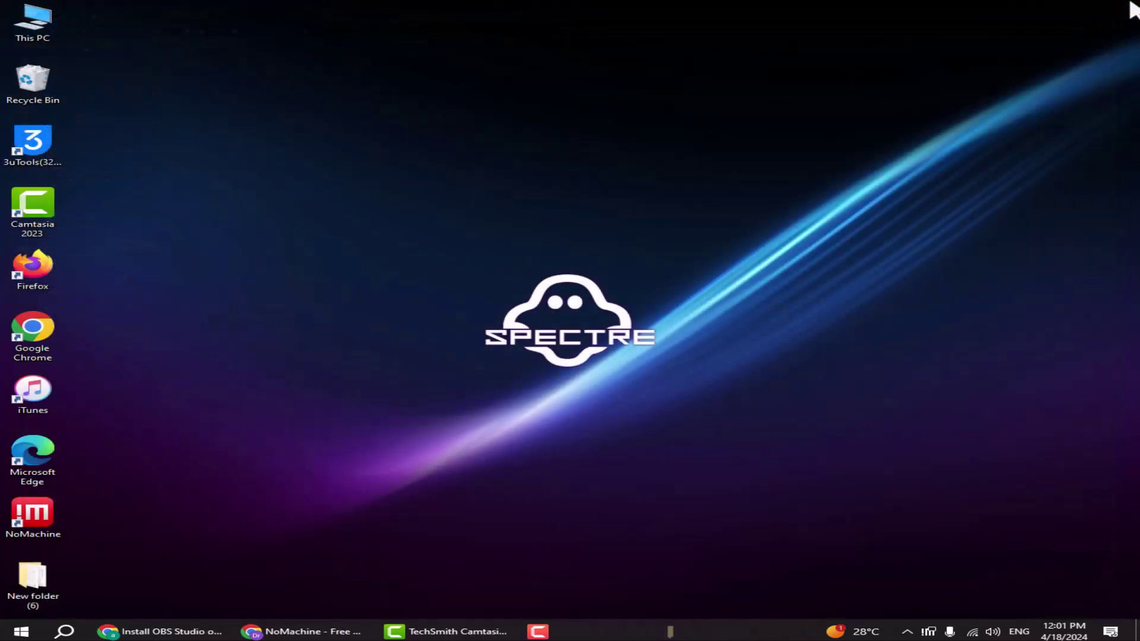
Launch NoMachine from the desktop and start a new connection with the name misterbeka.
{"action": "double_click", "coordinate": [20, 520]}
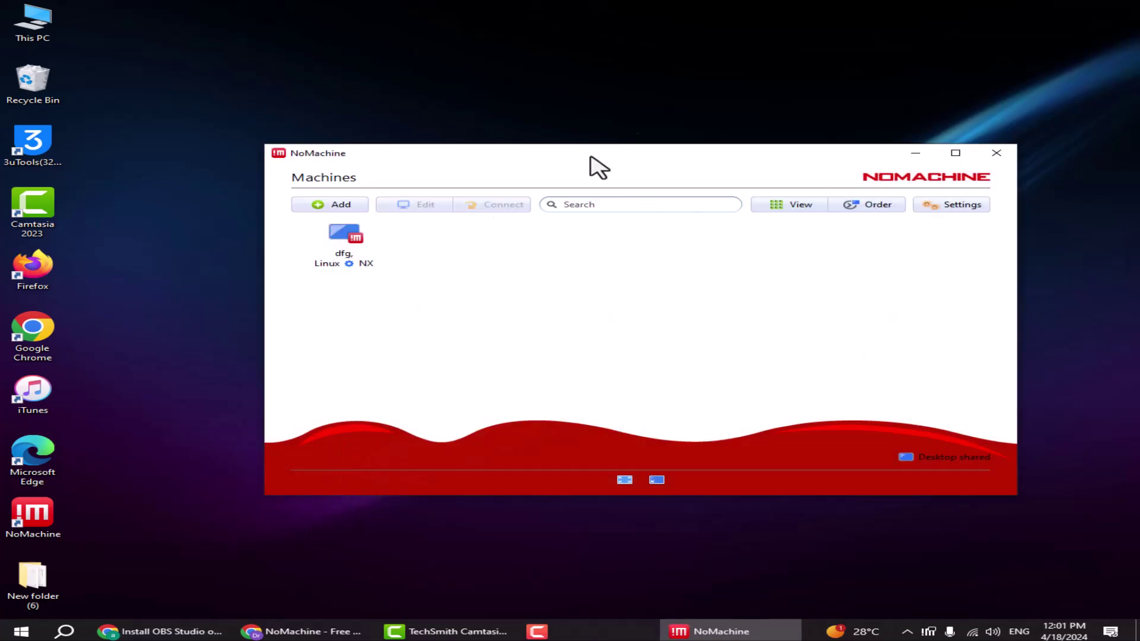
{"action": "left_click", "coordinate": [356, 243]}
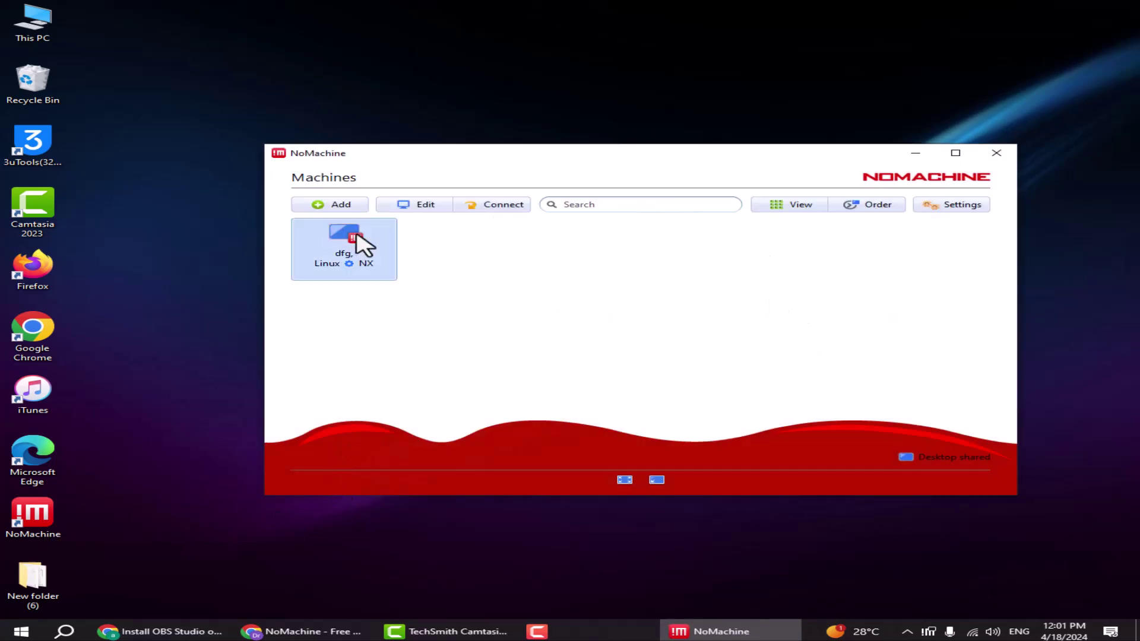
{"action": "left_click", "coordinate": [763, 331]}
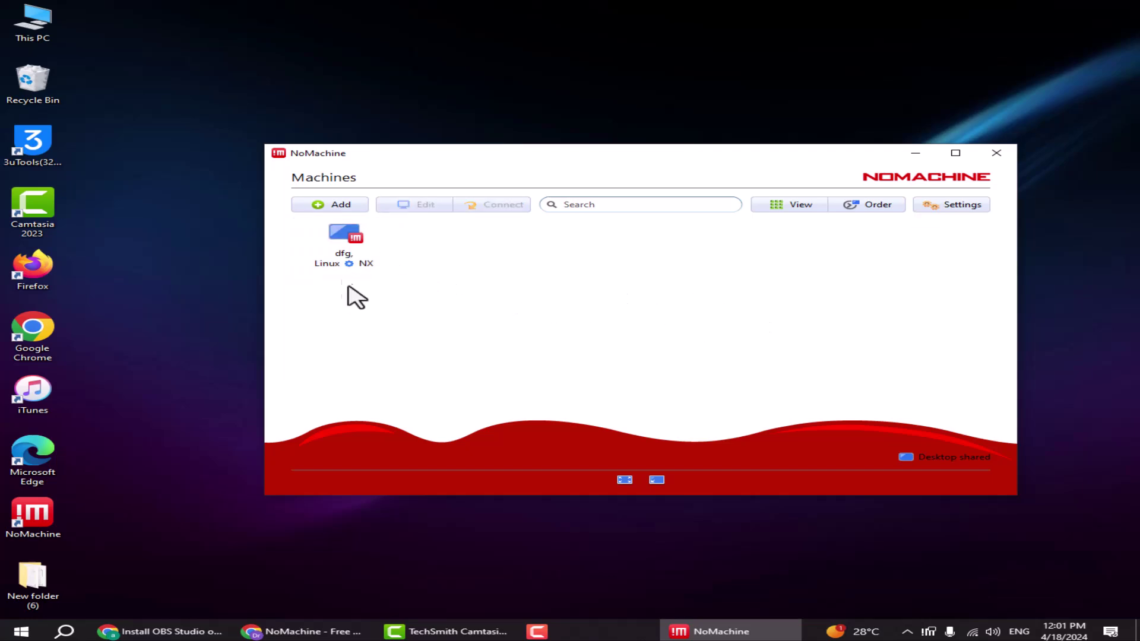
{"action": "left_click", "coordinate": [347, 211]}
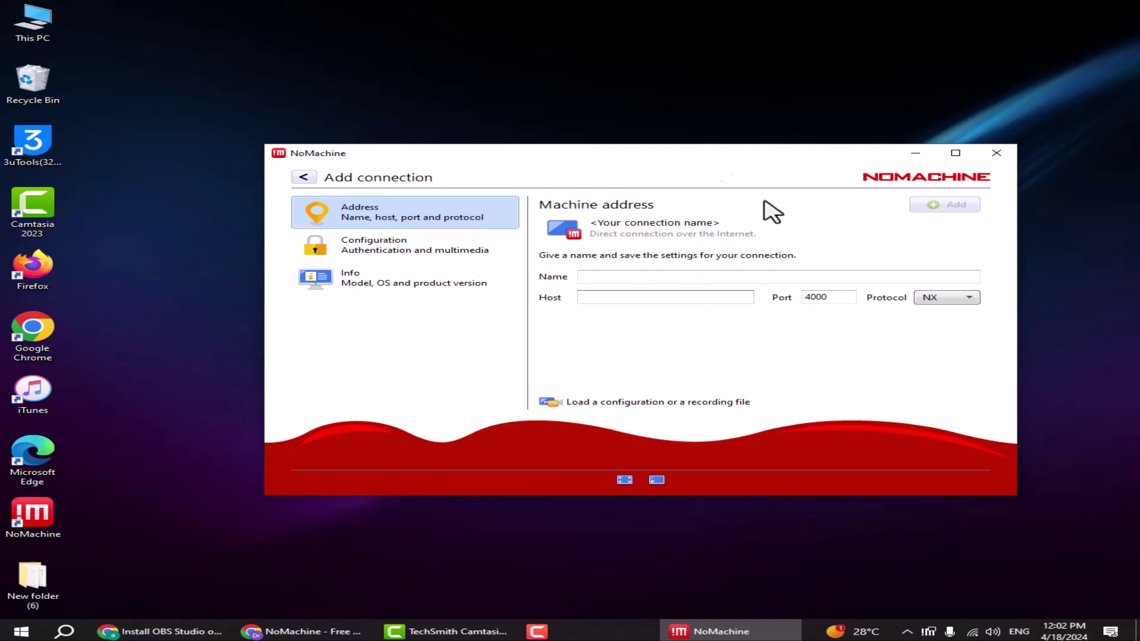
{"action": "left_click", "coordinate": [632, 277]}
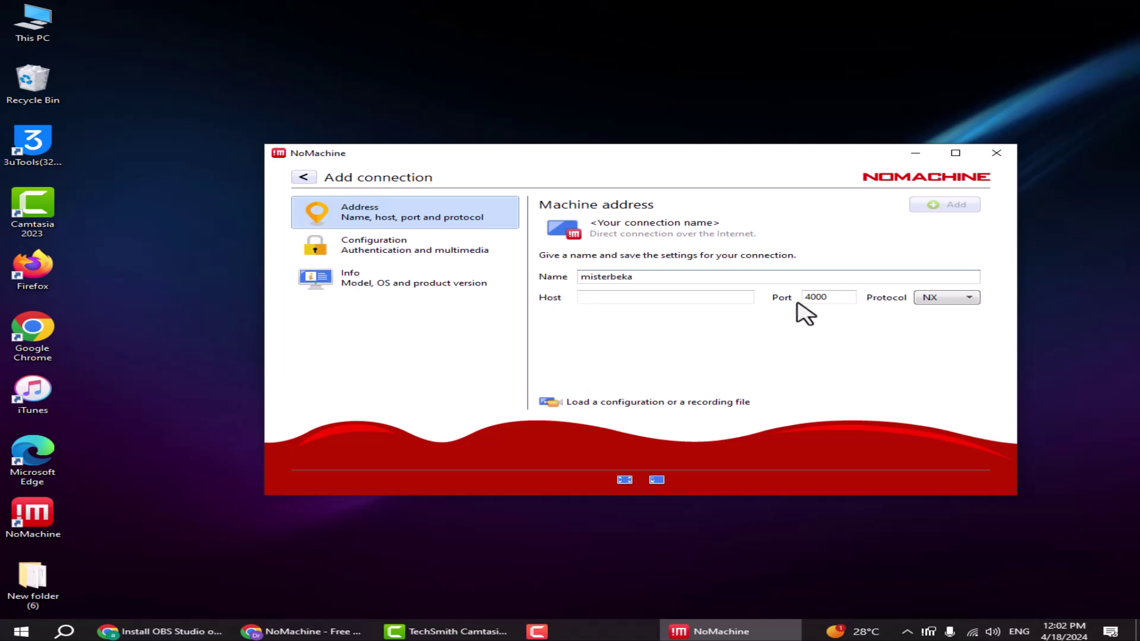
Copy the address 6.tcp.ngrok.io:13590 from the Cloud Shell terminal in Chrome and paste it as the host of the new NoMachine connection.
{"action": "left_click", "coordinate": [305, 631]}
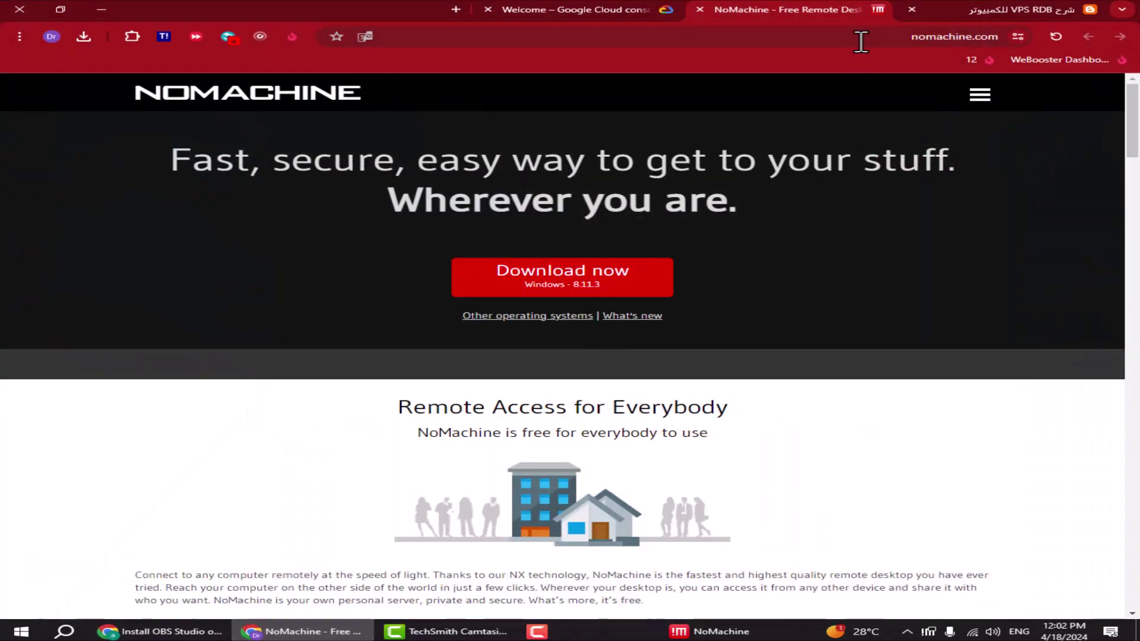
{"action": "left_click", "coordinate": [633, 11]}
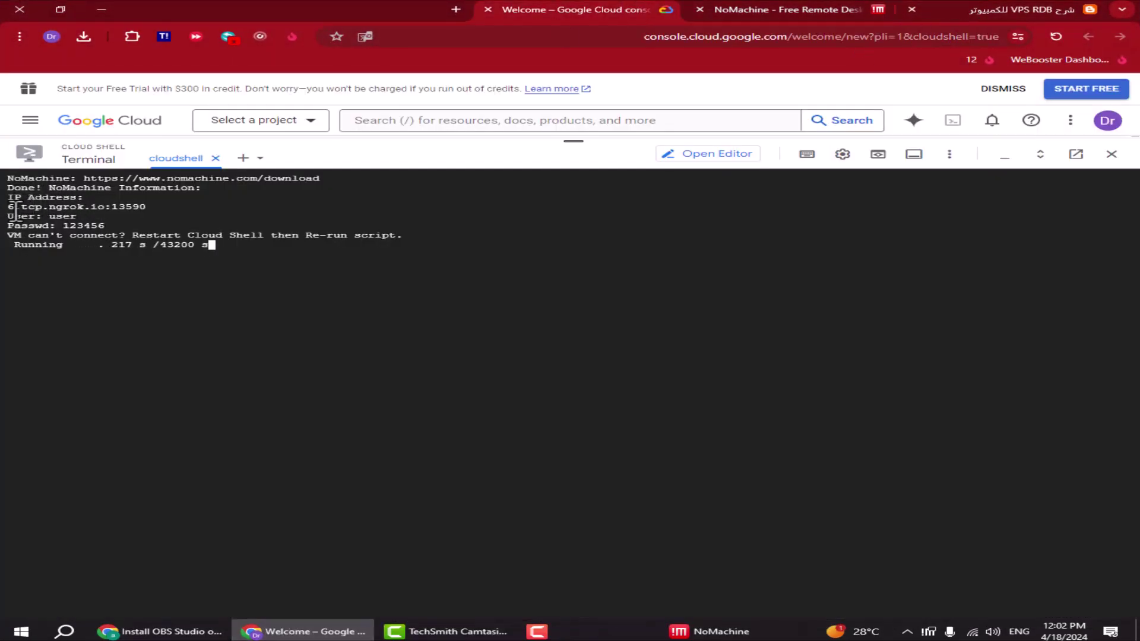
{"action": "triple_click", "coordinate": [66, 208]}
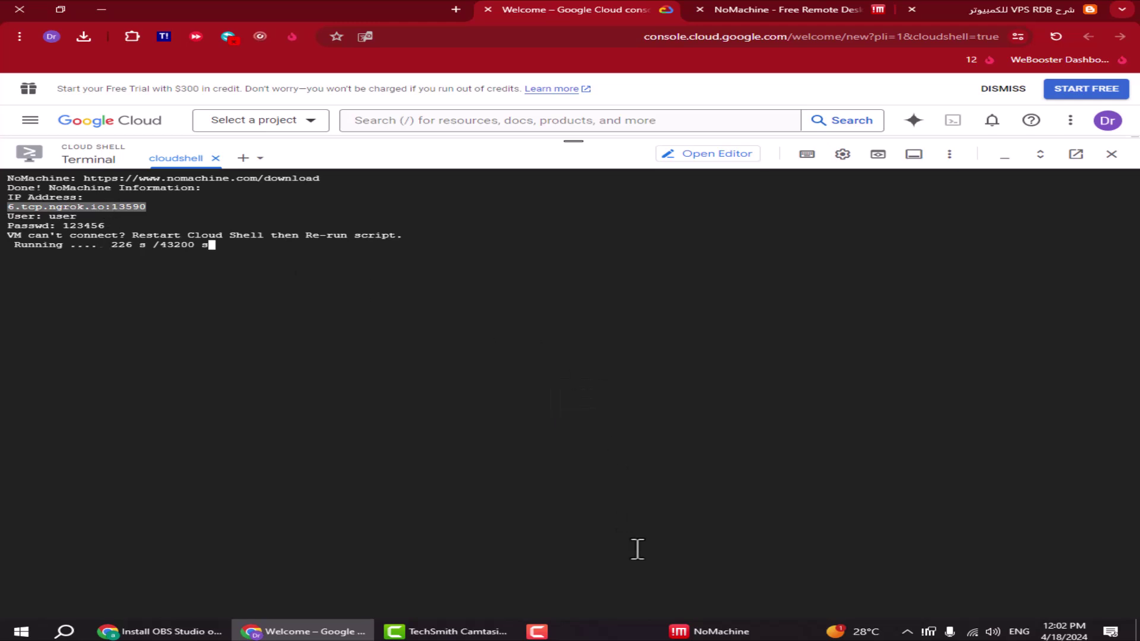
{"action": "left_click", "coordinate": [709, 631]}
{"action": "left_click", "coordinate": [625, 297]}
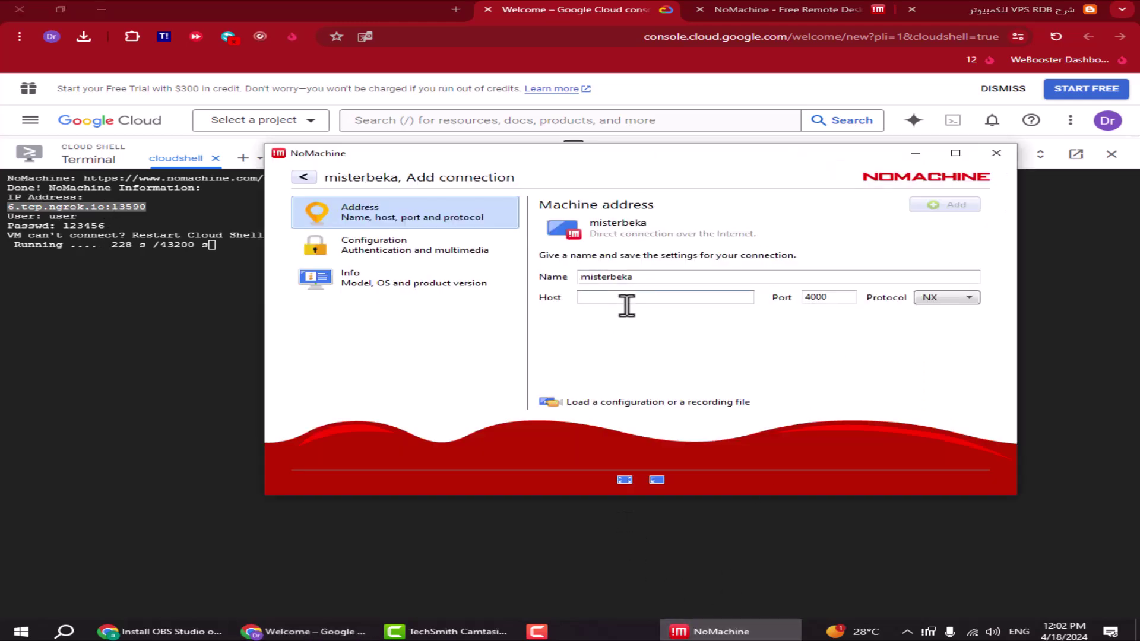
{"action": "right_click", "coordinate": [630, 297]}
{"action": "left_click", "coordinate": [671, 381]}
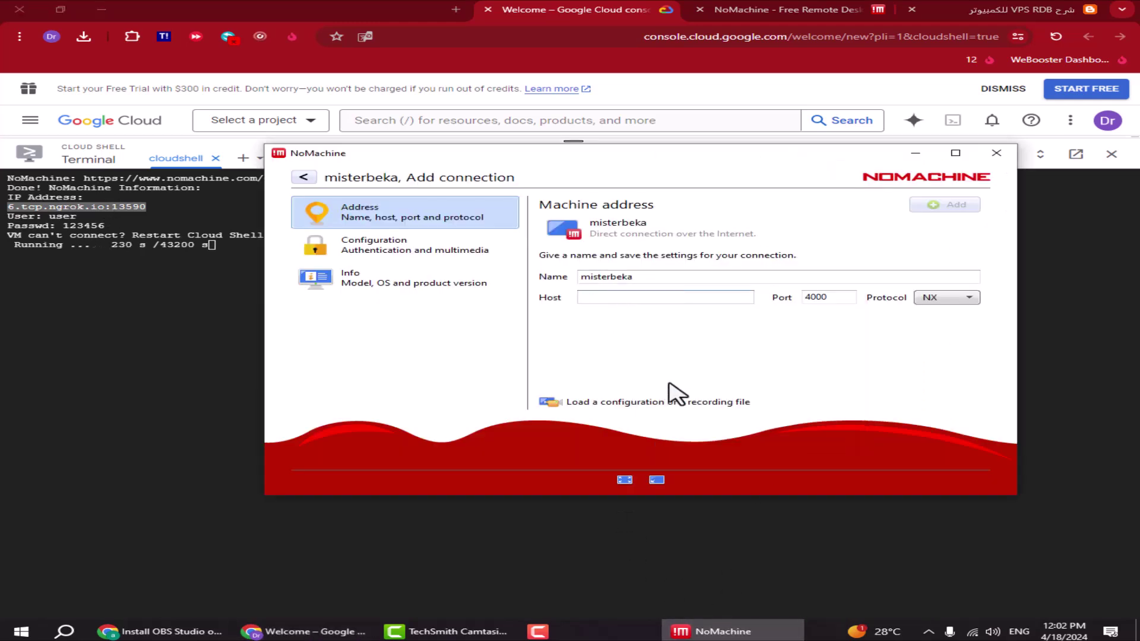
Set the connection's port to 13590, trim the host to 6.tcp.ngrok.io, and add the connection.
{"action": "double_click", "coordinate": [830, 299]}
{"action": "key", "text": "BackSpace"}
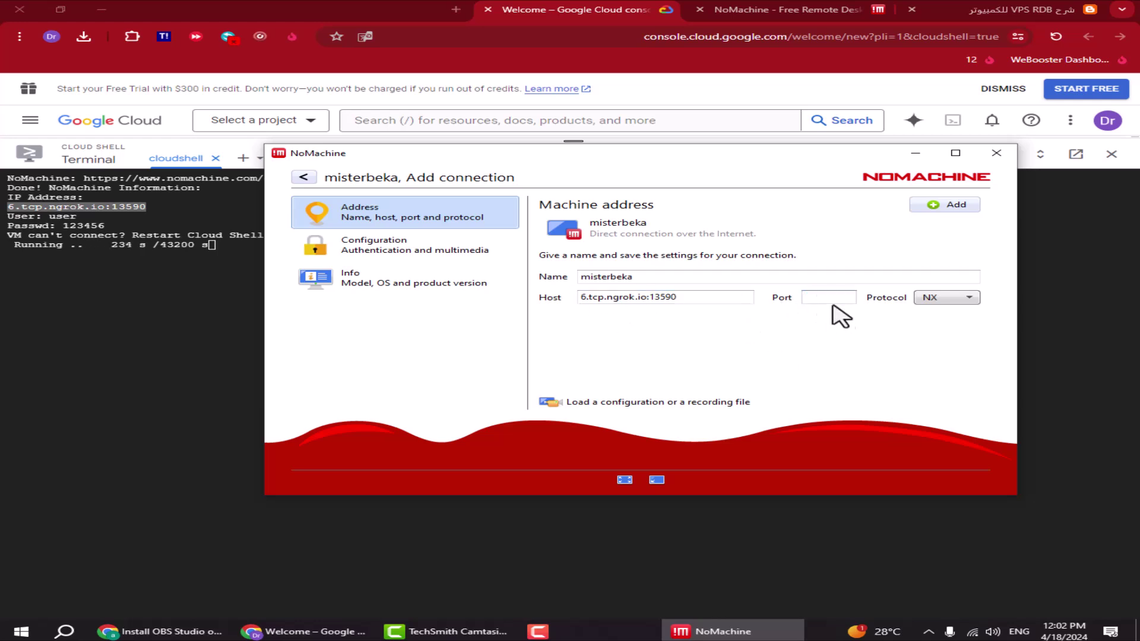
{"action": "double_click", "coordinate": [660, 296]}
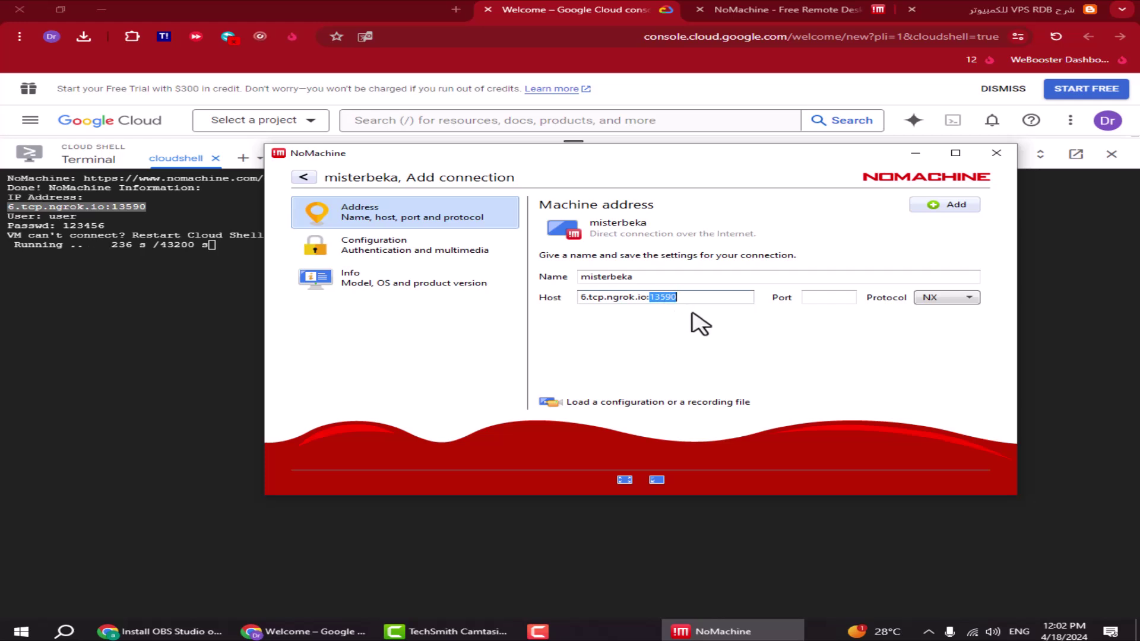
{"action": "key", "text": "ctrl+c"}
{"action": "left_click", "coordinate": [841, 298]}
{"action": "key", "text": "ctrl+v"}
{"action": "left_click_drag", "start_coordinate": [698, 303], "coordinate": [659, 312]}
{"action": "key", "text": "BackSpace"}
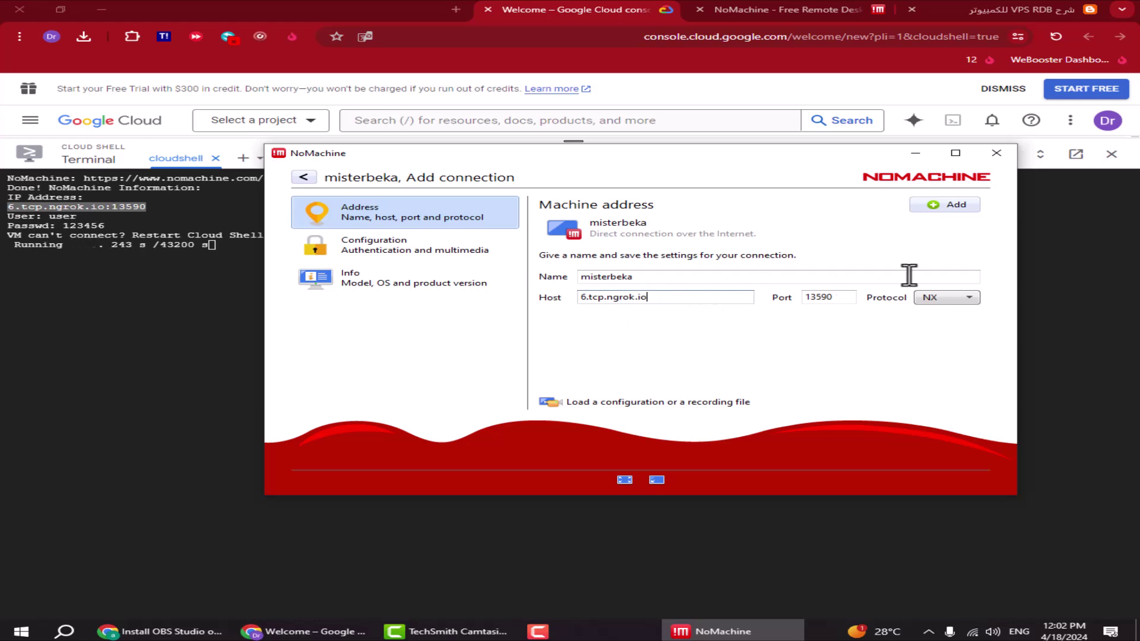
{"action": "left_click", "coordinate": [943, 206]}
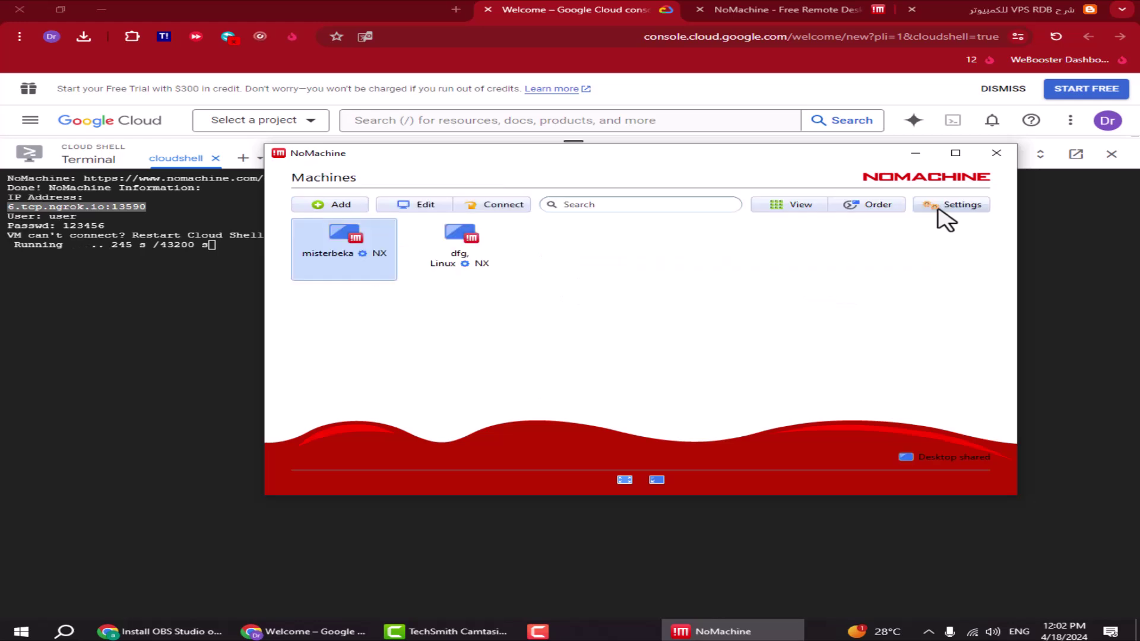
Connect to the misterbeka machine, accept its host identification, and log in as user with the account password, saving the password in the connection file.
{"action": "double_click", "coordinate": [336, 257]}
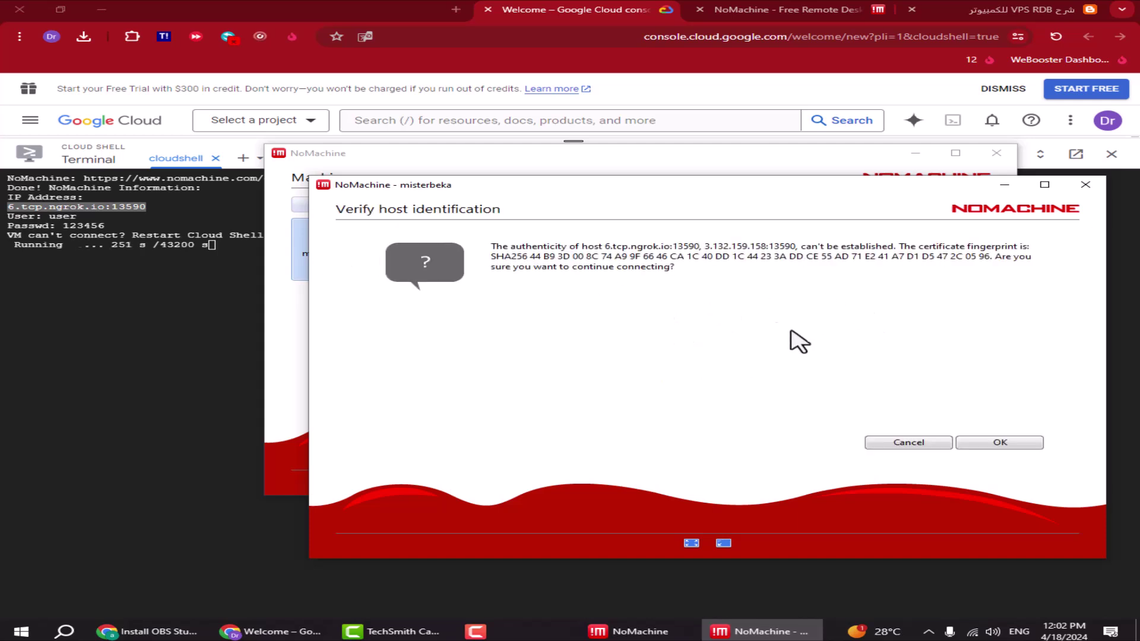
{"action": "left_click", "coordinate": [1003, 441]}
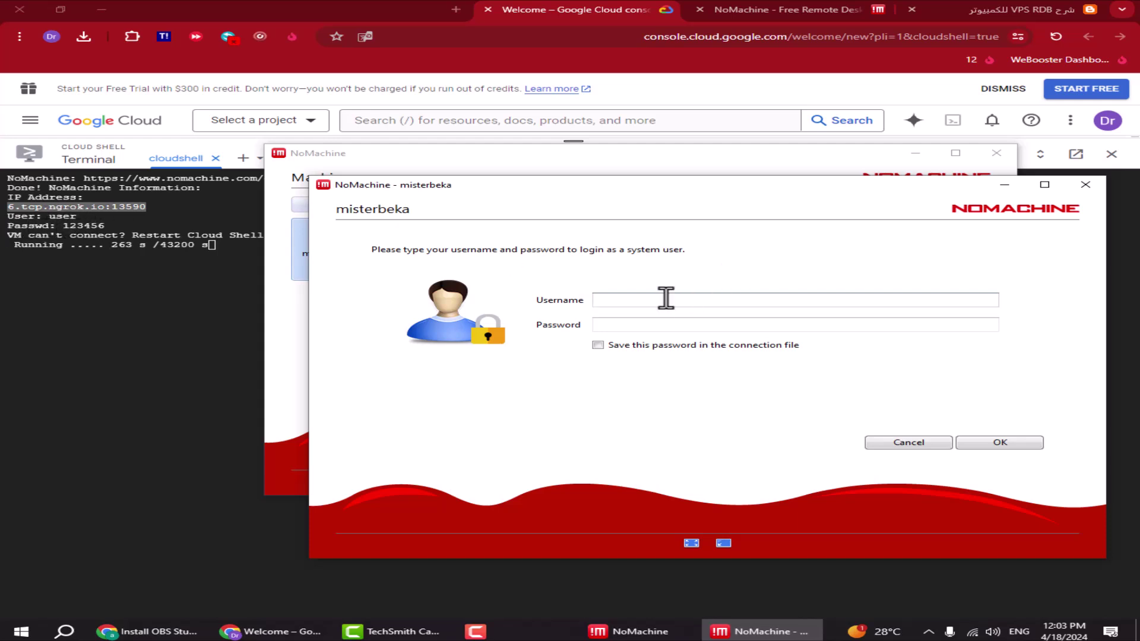
{"action": "key", "text": "Tab"}
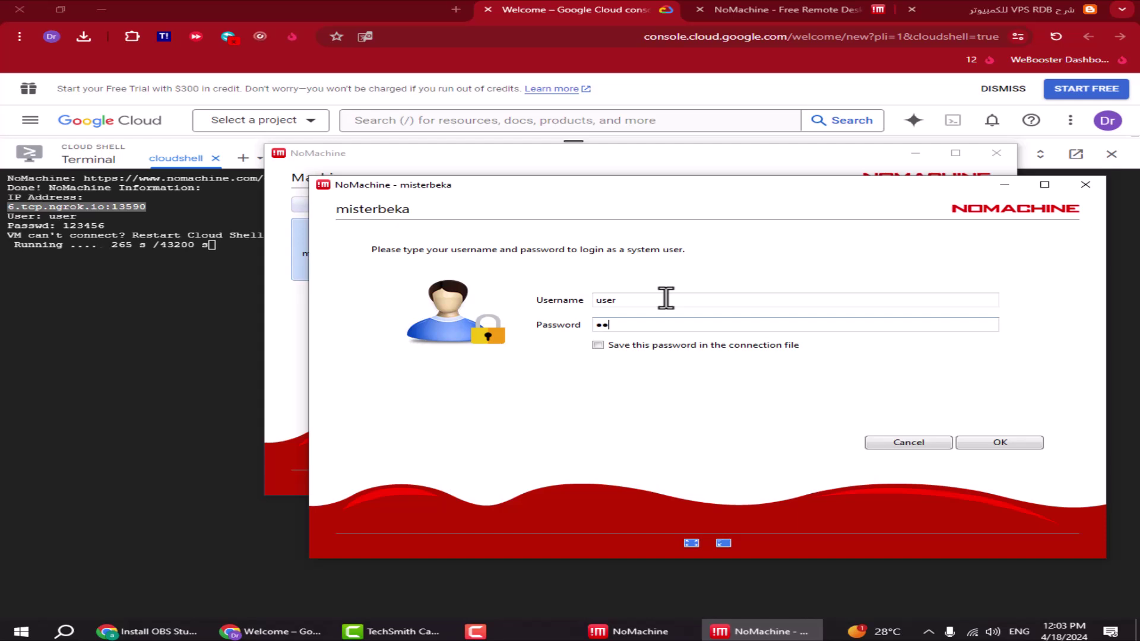
{"action": "left_click", "coordinate": [599, 346]}
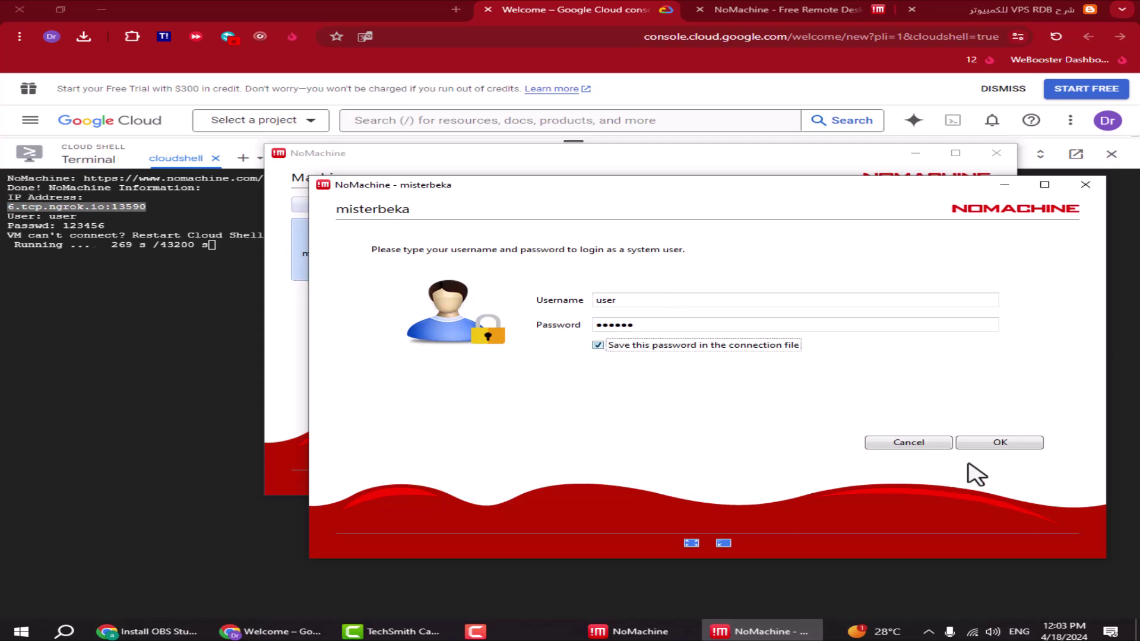
{"action": "left_click", "coordinate": [1003, 444]}
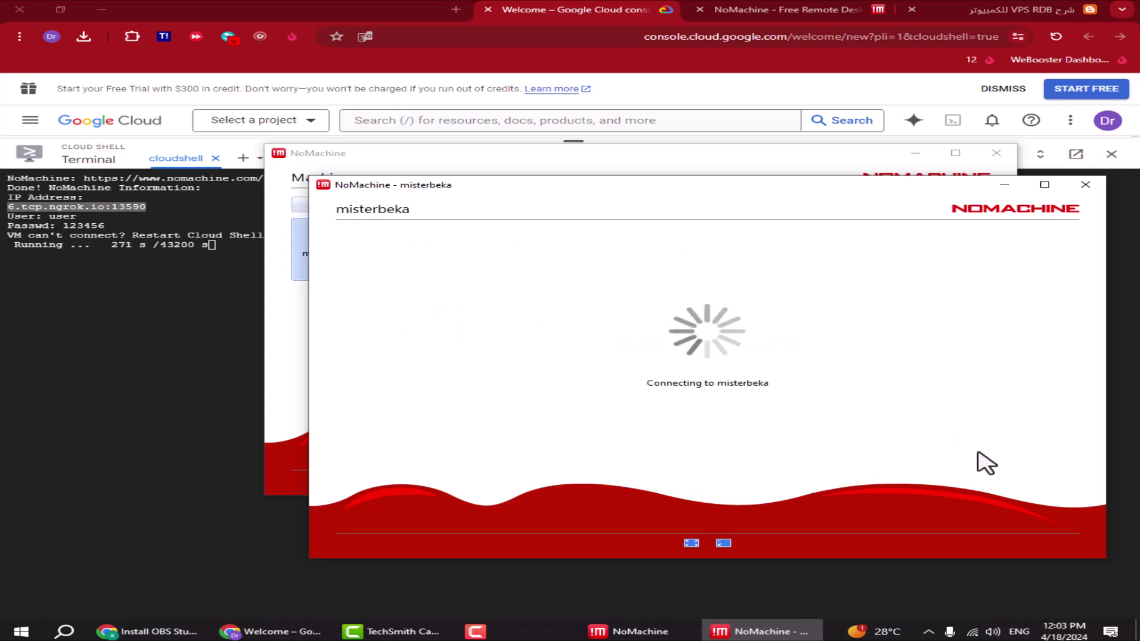
Accept the NoMachine introduction pages with server audio muted and the remote display not resized, and dismiss the connection notification.
{"action": "left_click", "coordinate": [496, 295]}
{"action": "left_click", "coordinate": [975, 445]}
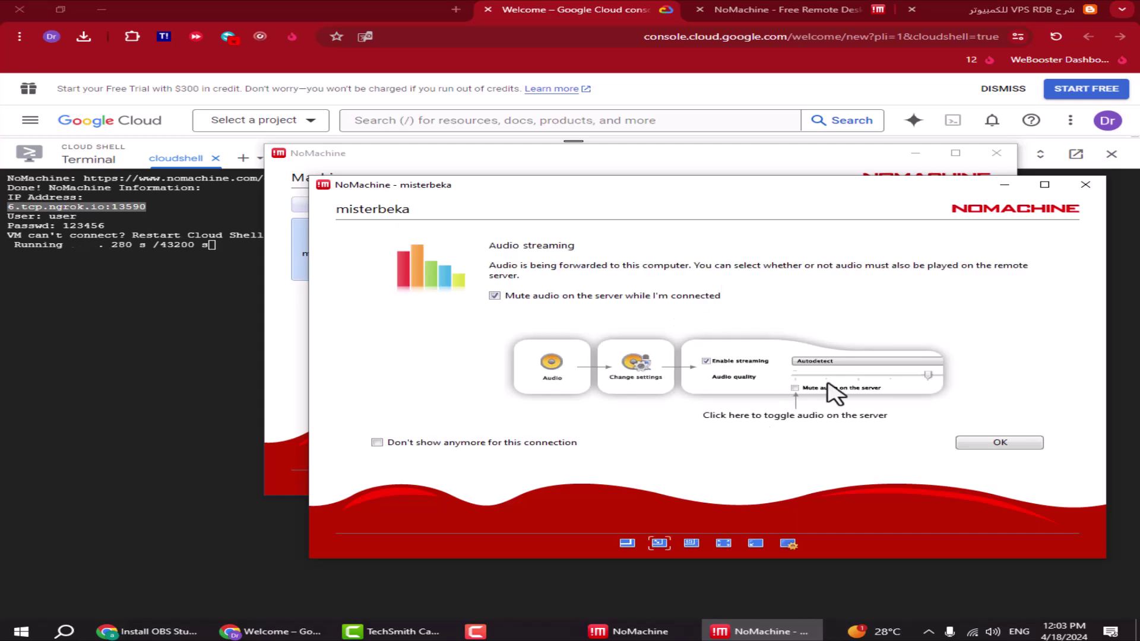
{"action": "left_click", "coordinate": [1002, 444]}
{"action": "left_click", "coordinate": [470, 444]}
{"action": "left_click", "coordinate": [950, 443]}
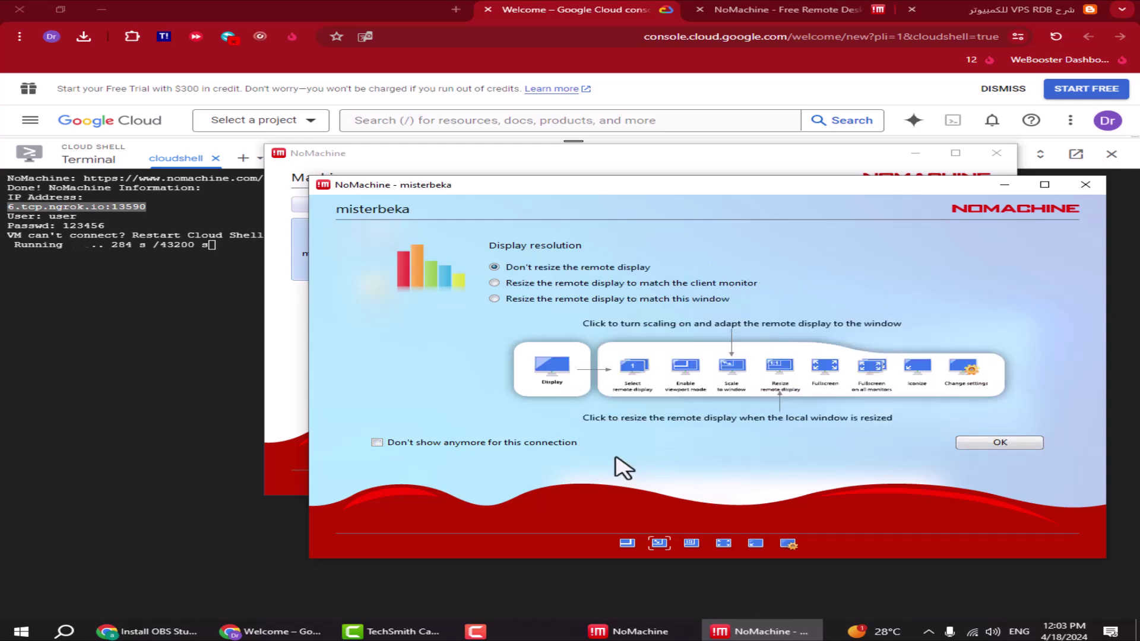
{"action": "left_click", "coordinate": [991, 443]}
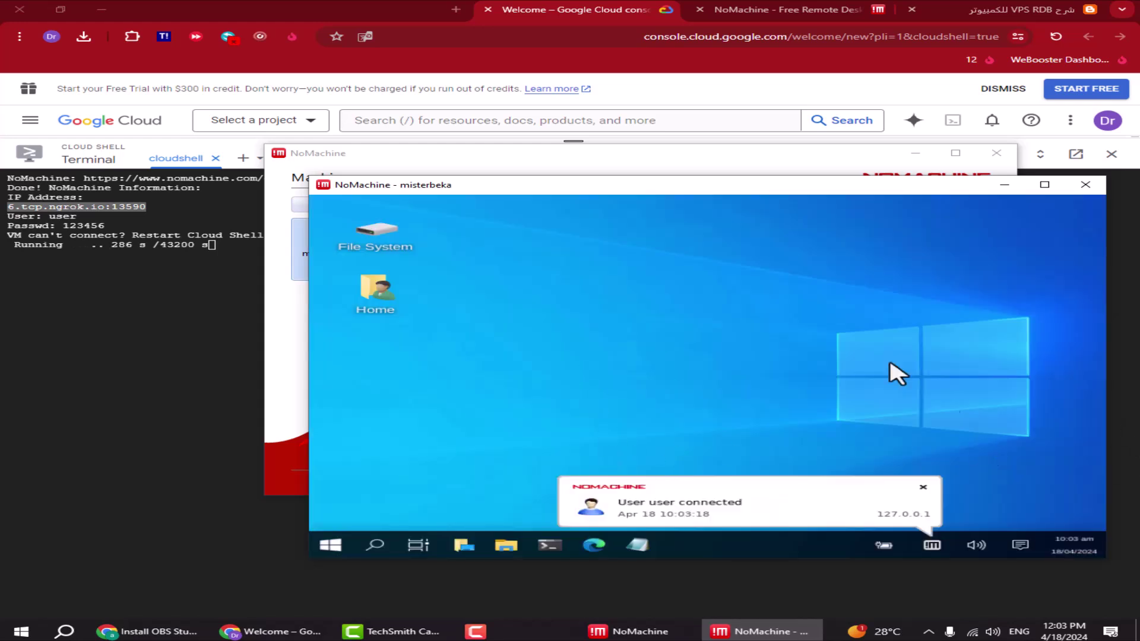
{"action": "left_click", "coordinate": [924, 487]}
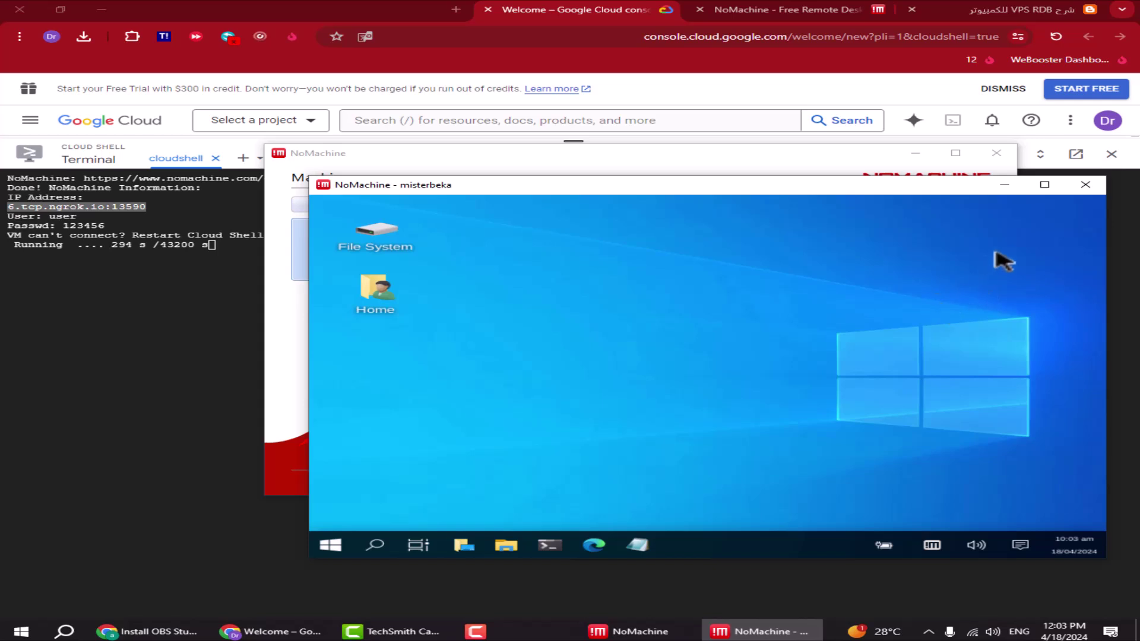
Maximize the remote session window and set the remote desktop's display resolution to 1280x1024, keeping the new configuration.
{"action": "left_click", "coordinate": [1044, 185]}
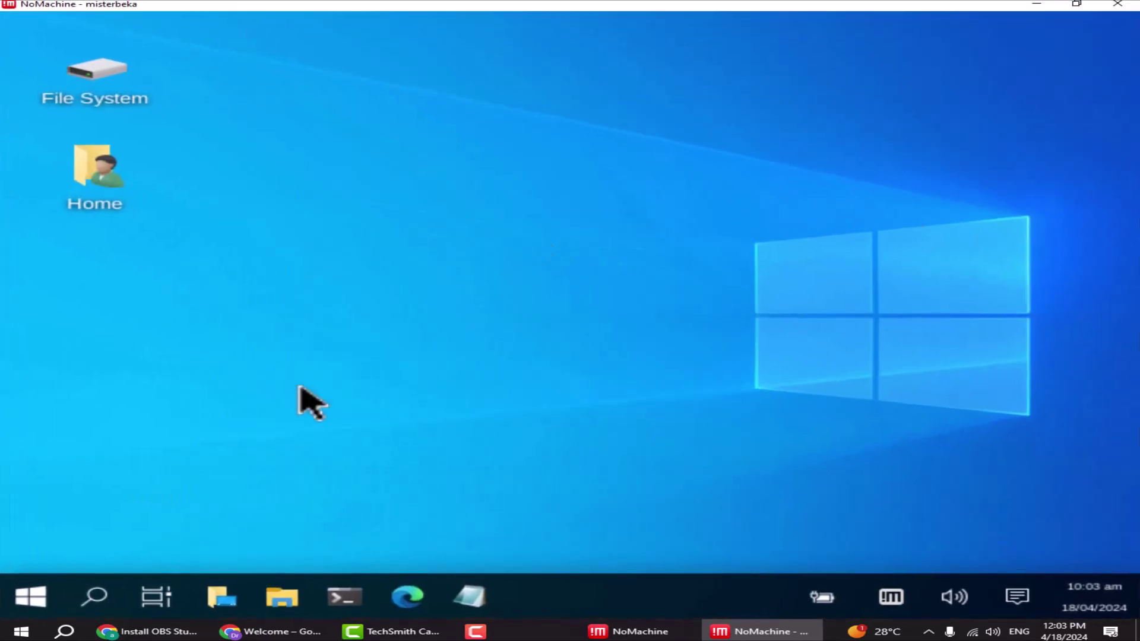
{"action": "left_click", "coordinate": [31, 600]}
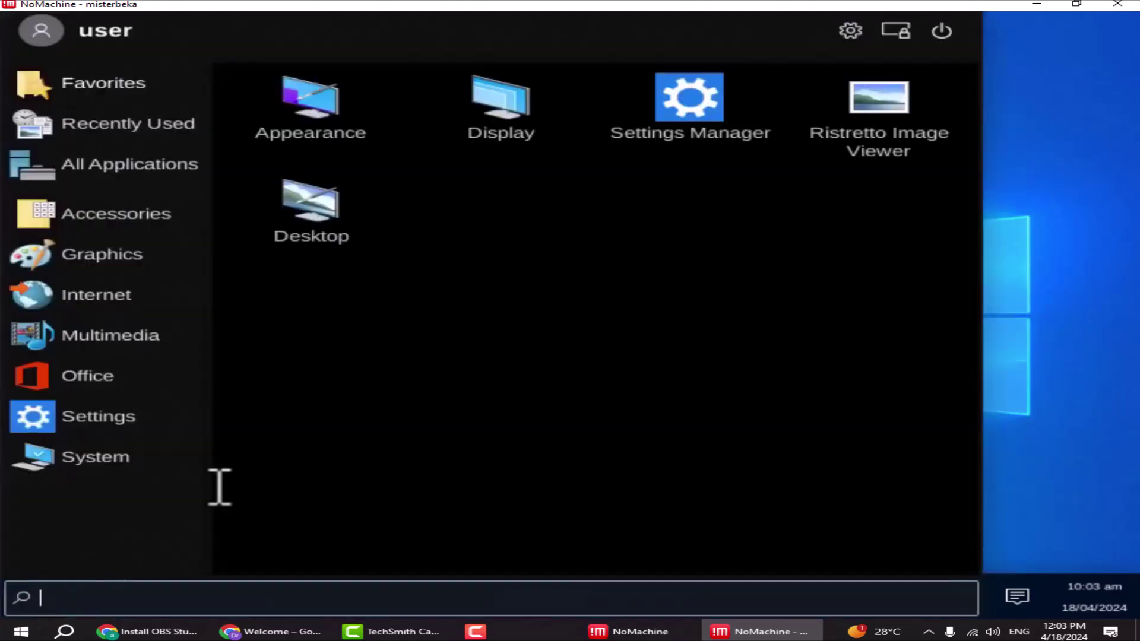
{"action": "left_click", "coordinate": [520, 118]}
{"action": "left_click", "coordinate": [921, 230]}
{"action": "left_click", "coordinate": [908, 233]}
{"action": "left_click", "coordinate": [908, 235]}
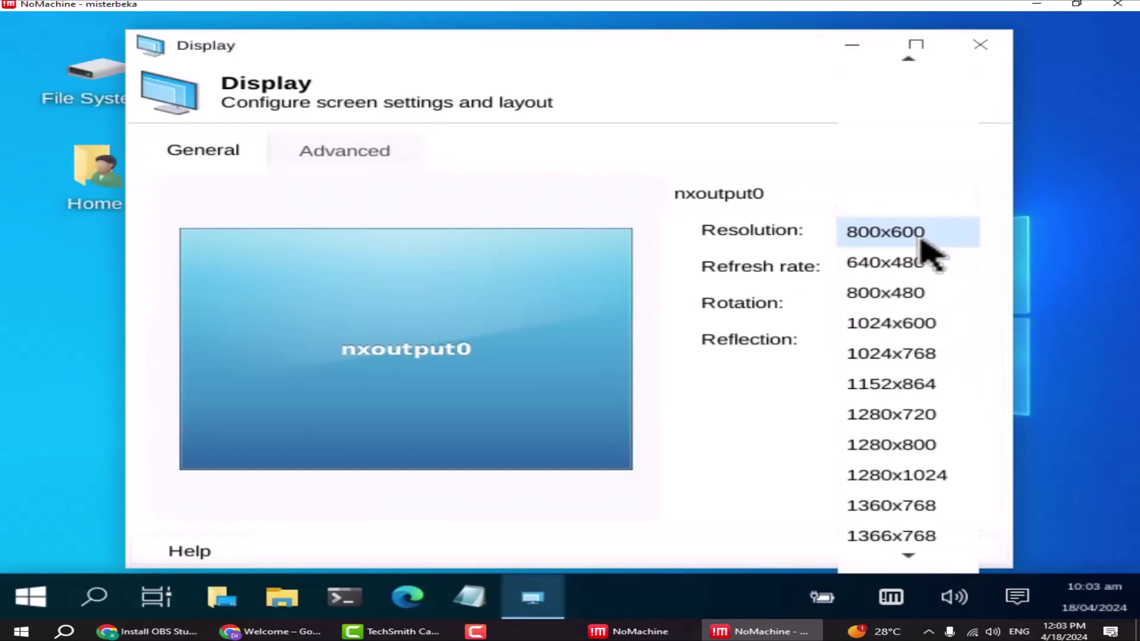
{"action": "left_click", "coordinate": [890, 478]}
{"action": "left_click", "coordinate": [949, 382]}
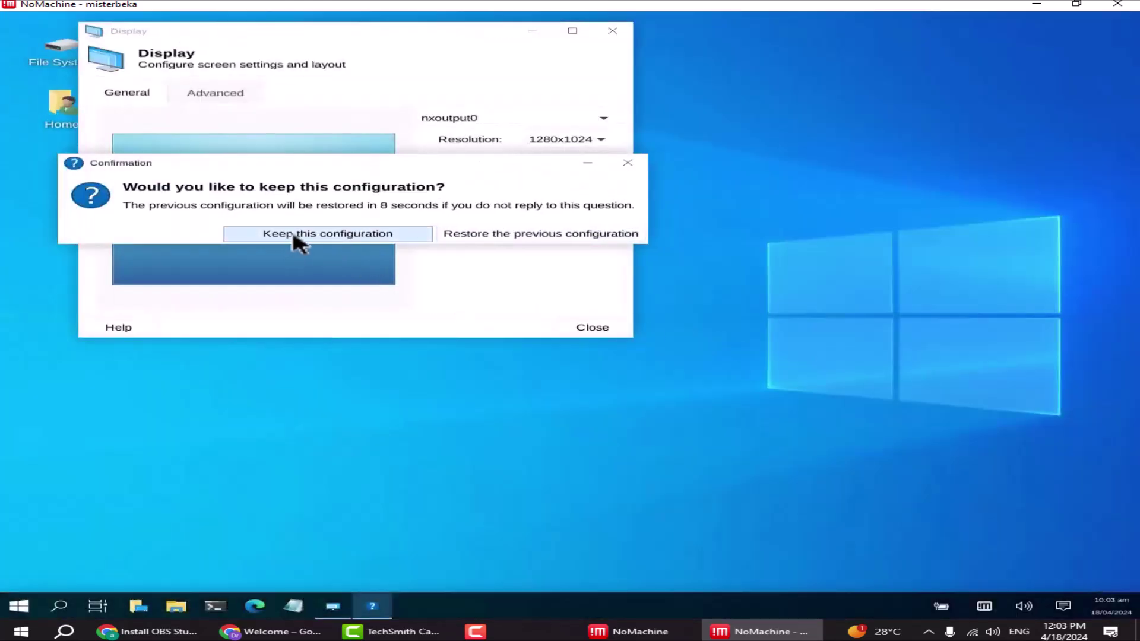
{"action": "left_click", "coordinate": [306, 239]}
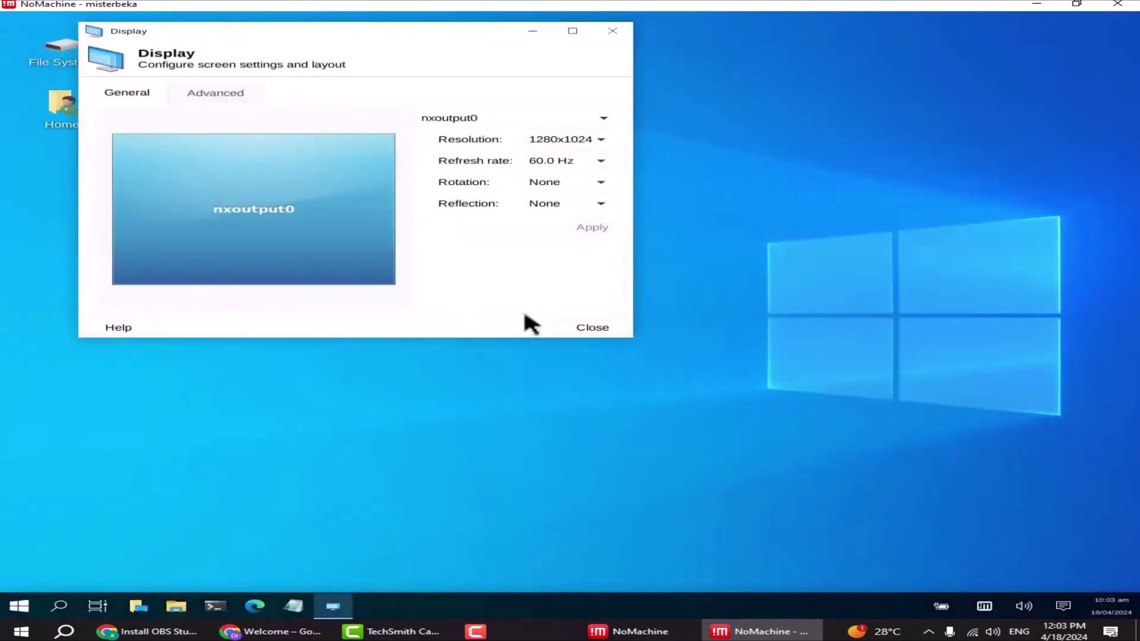
{"action": "left_click", "coordinate": [591, 330]}
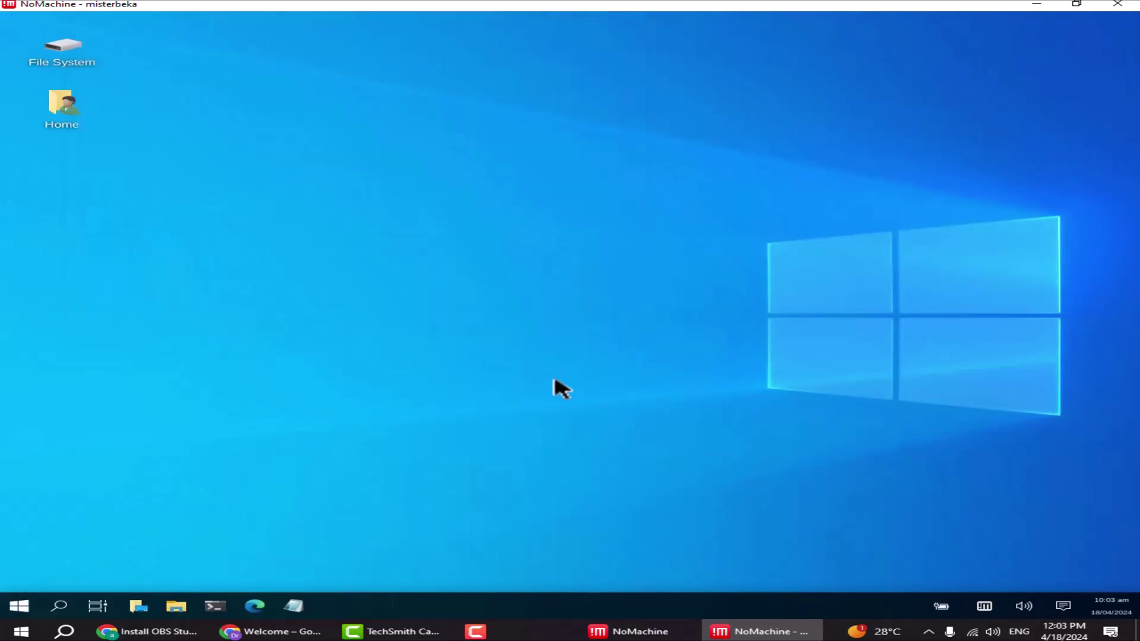
Open a terminal on the remote desktop and move its window toward the middle of the desktop.
{"action": "left_click", "coordinate": [215, 606]}
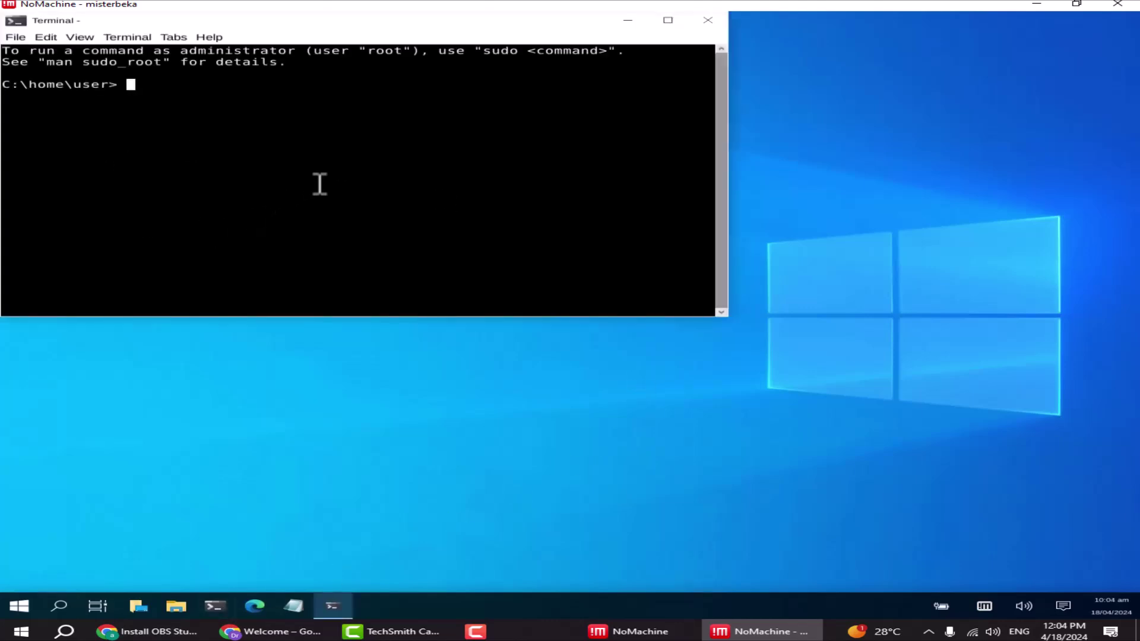
{"action": "left_click_drag", "start_coordinate": [338, 28], "coordinate": [625, 140]}
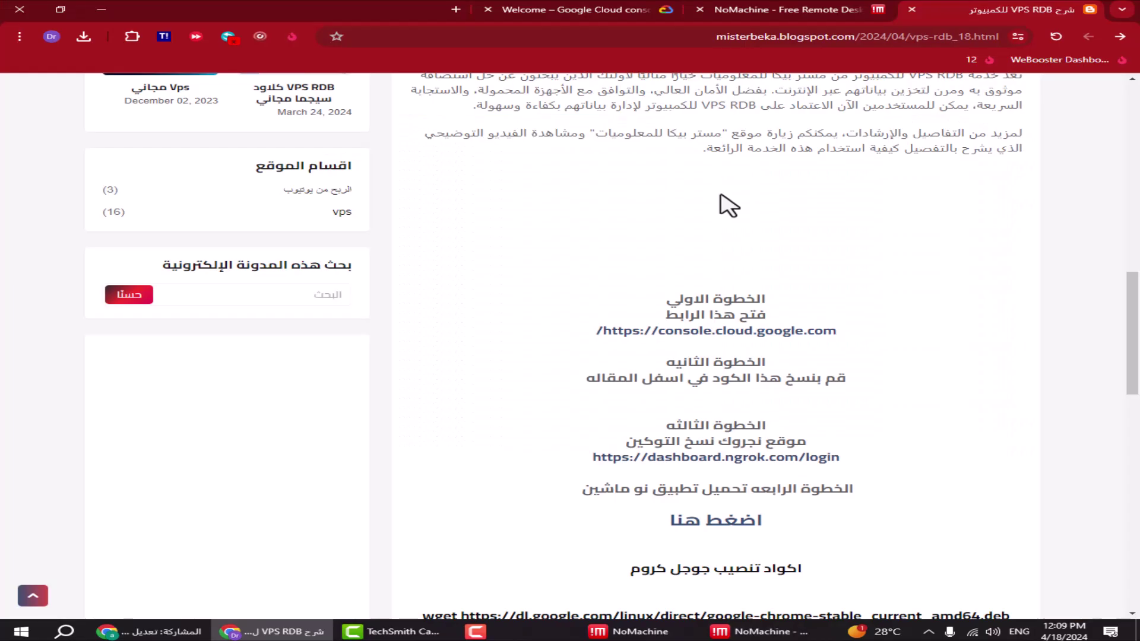
Copy the wget command for google-chrome-stable_current_amd64.deb from the blog article in Chrome and return to the NoMachine session.
{"action": "scroll", "coordinate": [729, 204], "scroll_direction": "down", "scroll_amount": 6}
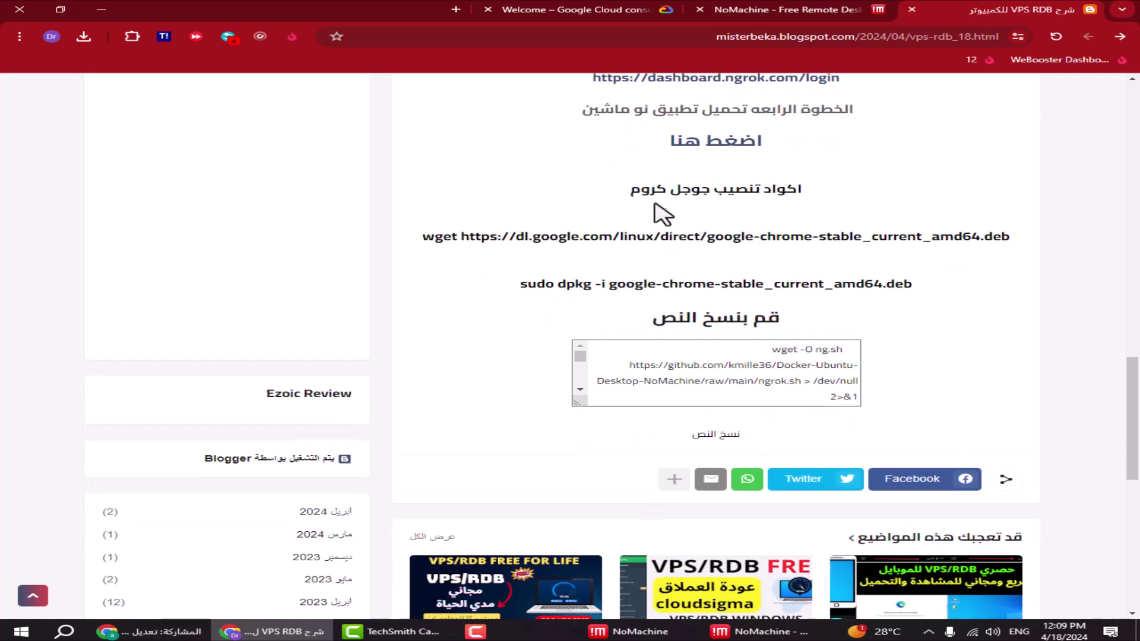
{"action": "triple_click", "coordinate": [655, 237]}
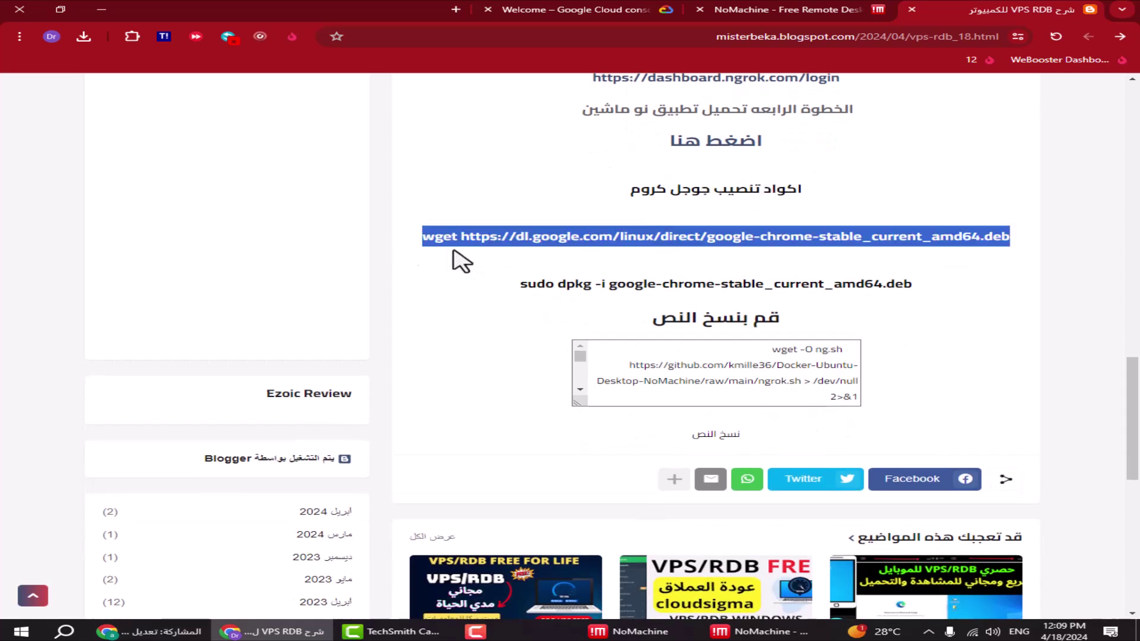
{"action": "right_click", "coordinate": [508, 251]}
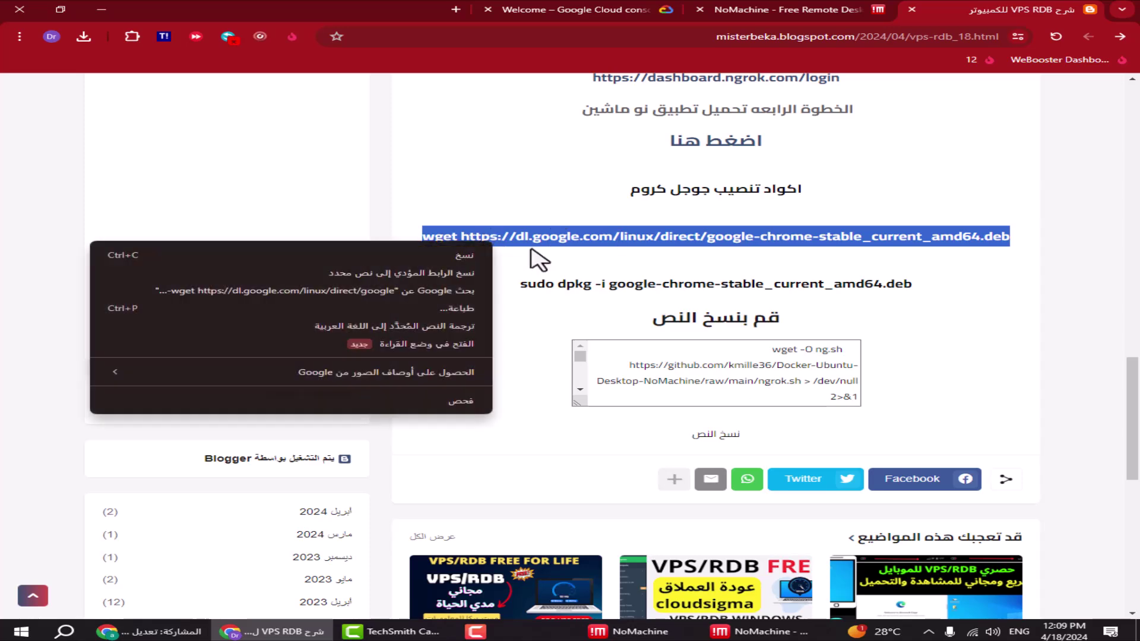
{"action": "left_click", "coordinate": [484, 265]}
{"action": "left_click", "coordinate": [762, 631]}
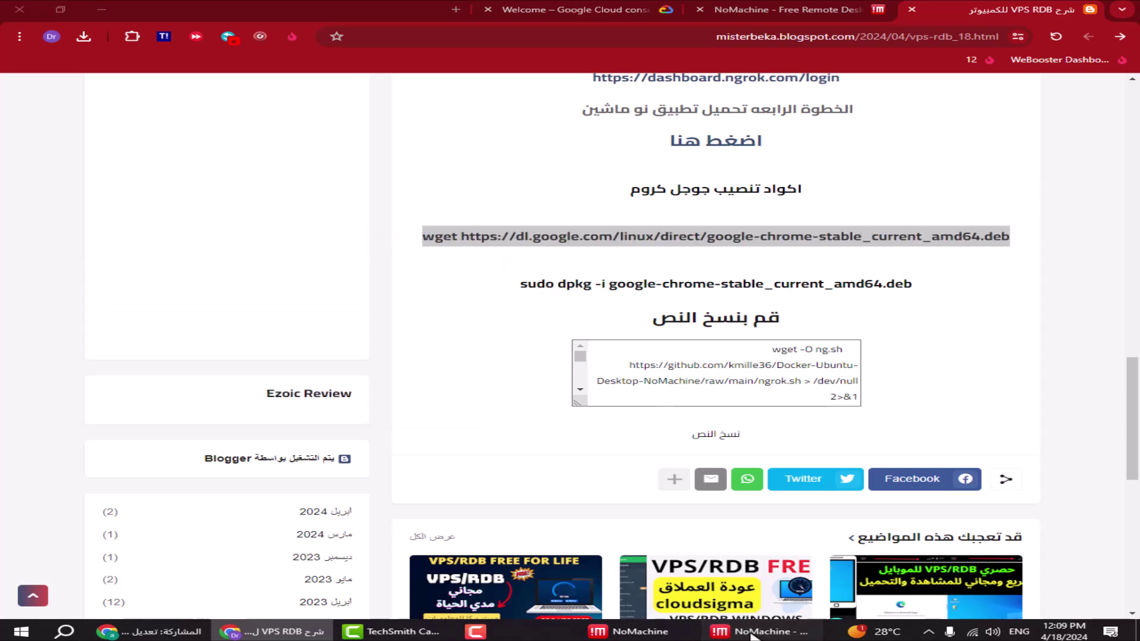
Open a terminal on the remote desktop, paste the copied wget command for google-chrome-stable_current_amd64.deb, and run it.
{"action": "left_click", "coordinate": [215, 606]}
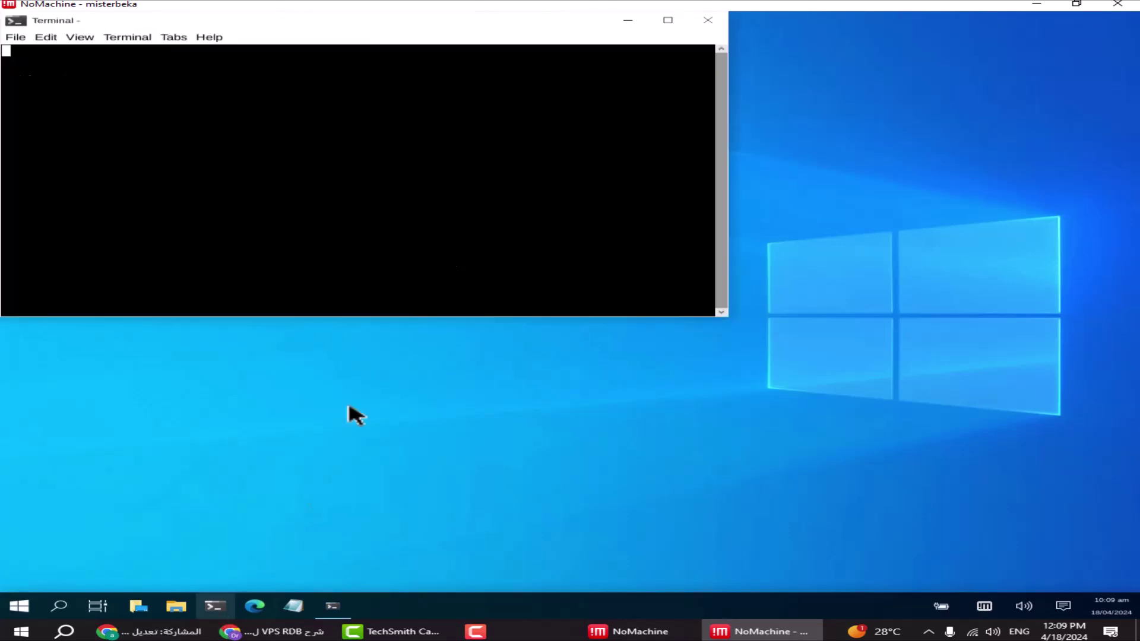
{"action": "right_click", "coordinate": [170, 118]}
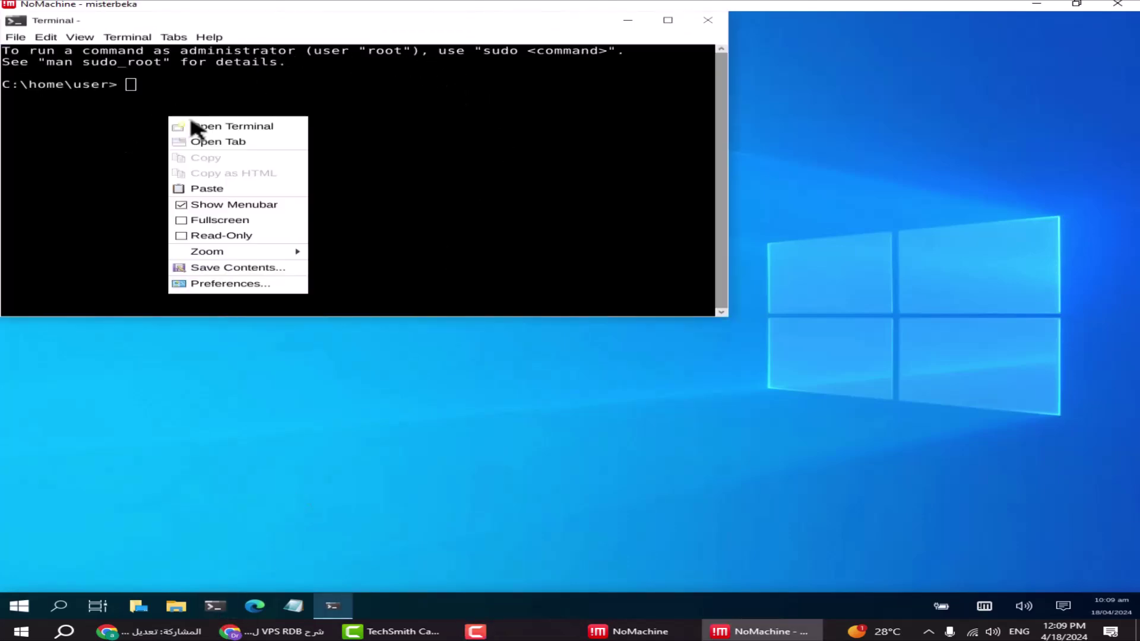
{"action": "left_click", "coordinate": [205, 189]}
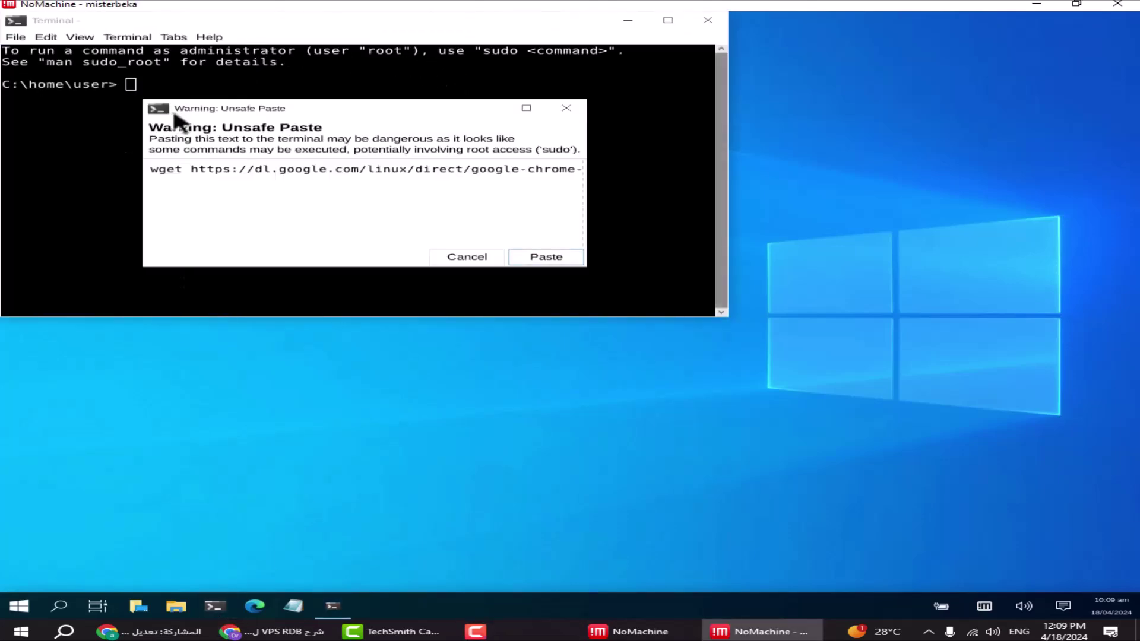
{"action": "left_click", "coordinate": [541, 258]}
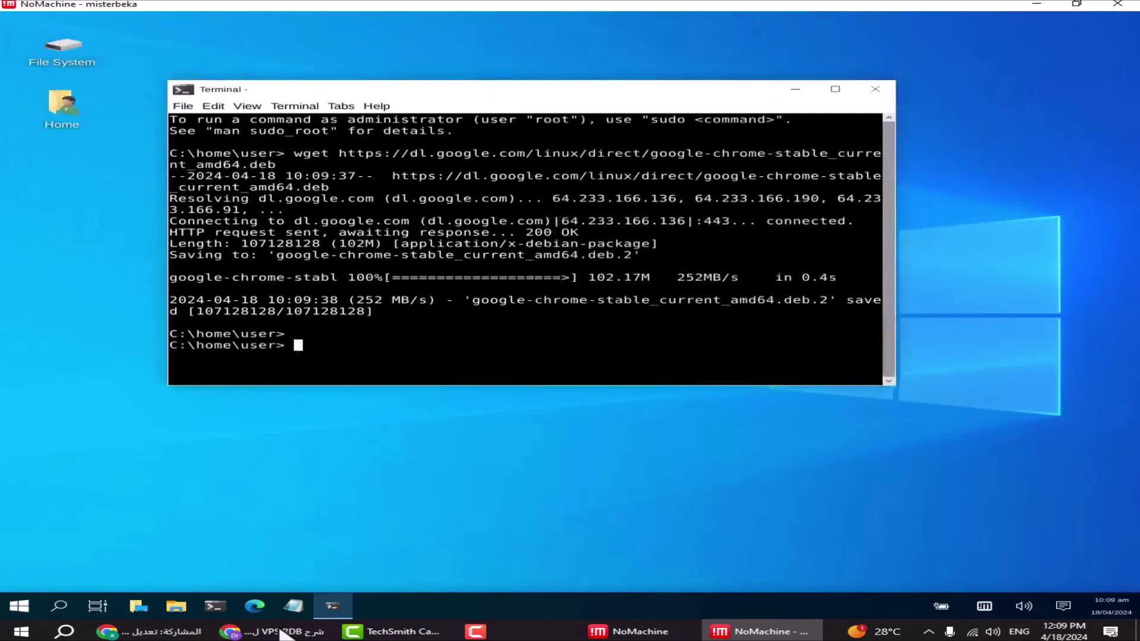
Copy the command sudo dpkg -i google-chrome-stable_current_amd64.deb from the blog article in Chrome and return to the NoMachine session.
{"action": "left_click", "coordinate": [271, 631]}
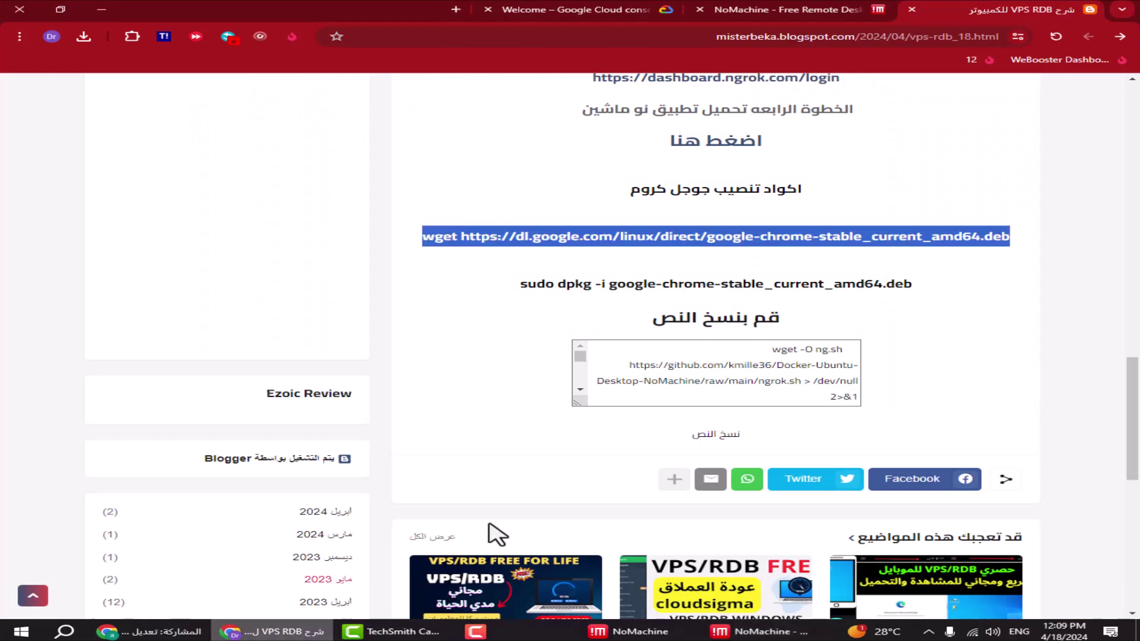
{"action": "triple_click", "coordinate": [651, 284]}
{"action": "right_click", "coordinate": [650, 280]}
{"action": "left_click", "coordinate": [620, 298]}
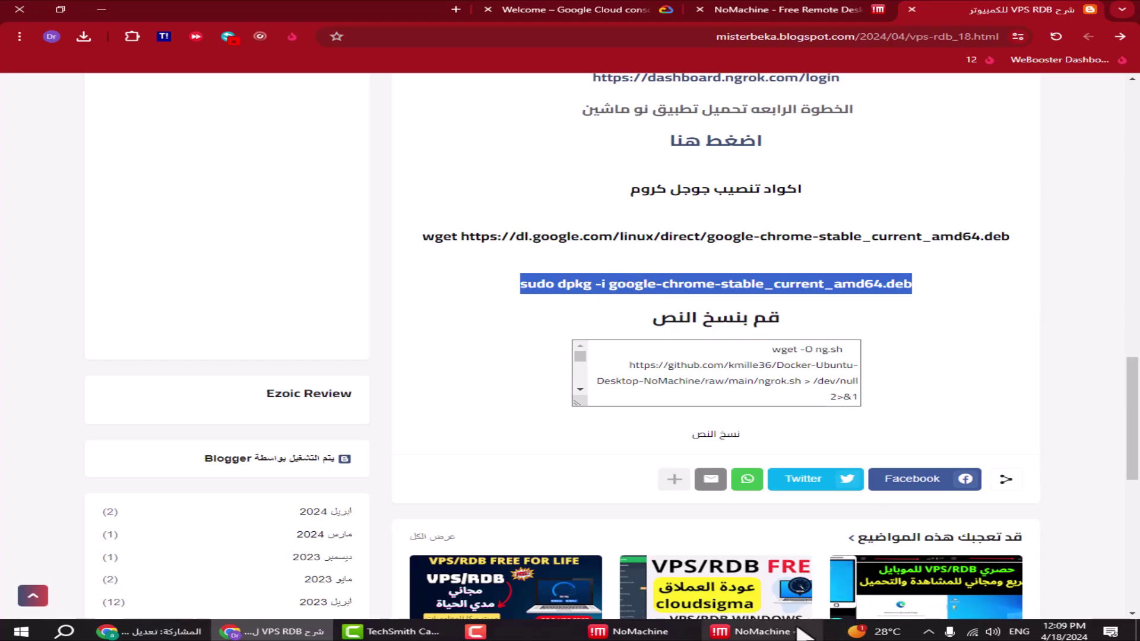
{"action": "left_click", "coordinate": [765, 630]}
Run the copied sudo dpkg -i google-chrome-stable_current_amd64.deb command in the remote terminal and enter the sudo password.
{"action": "right_click", "coordinate": [439, 352]}
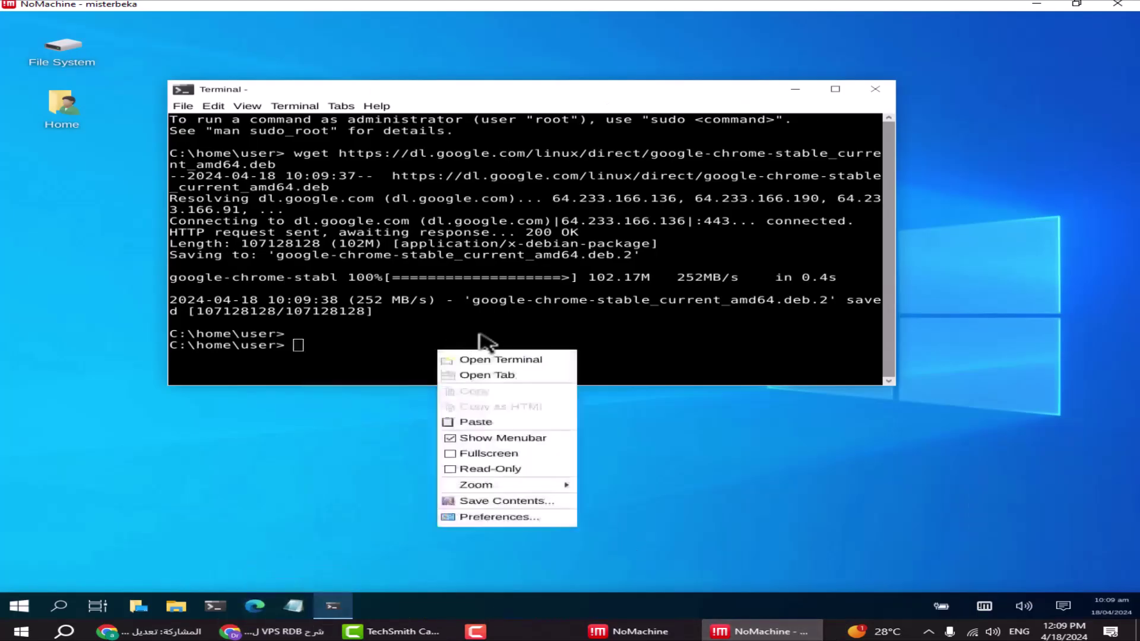
{"action": "left_click", "coordinate": [475, 422]}
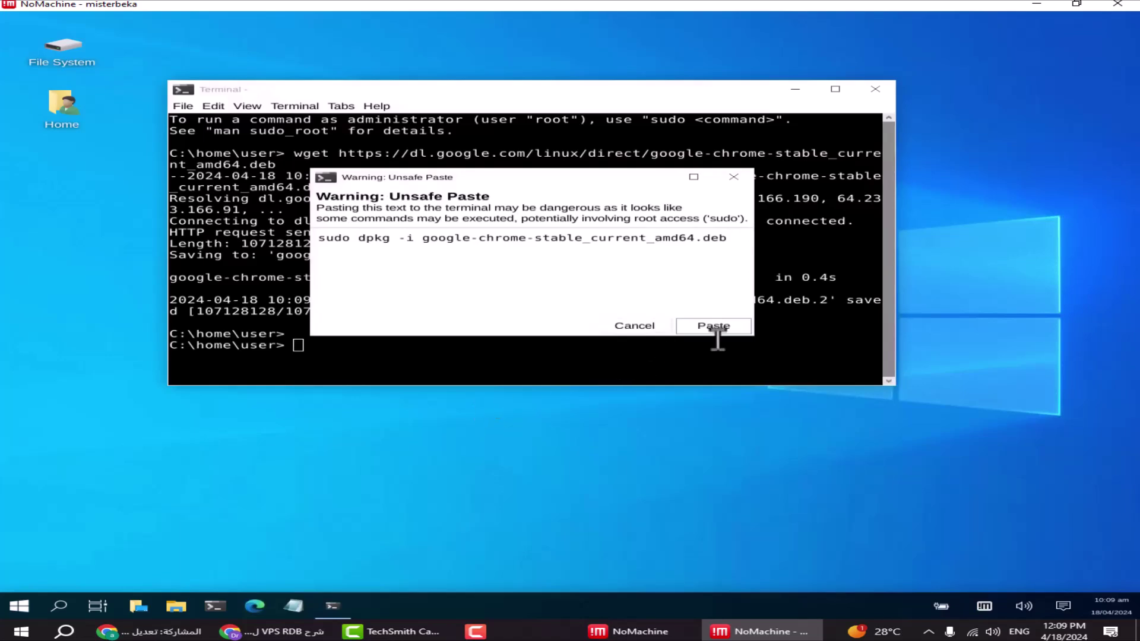
{"action": "left_click", "coordinate": [736, 326]}
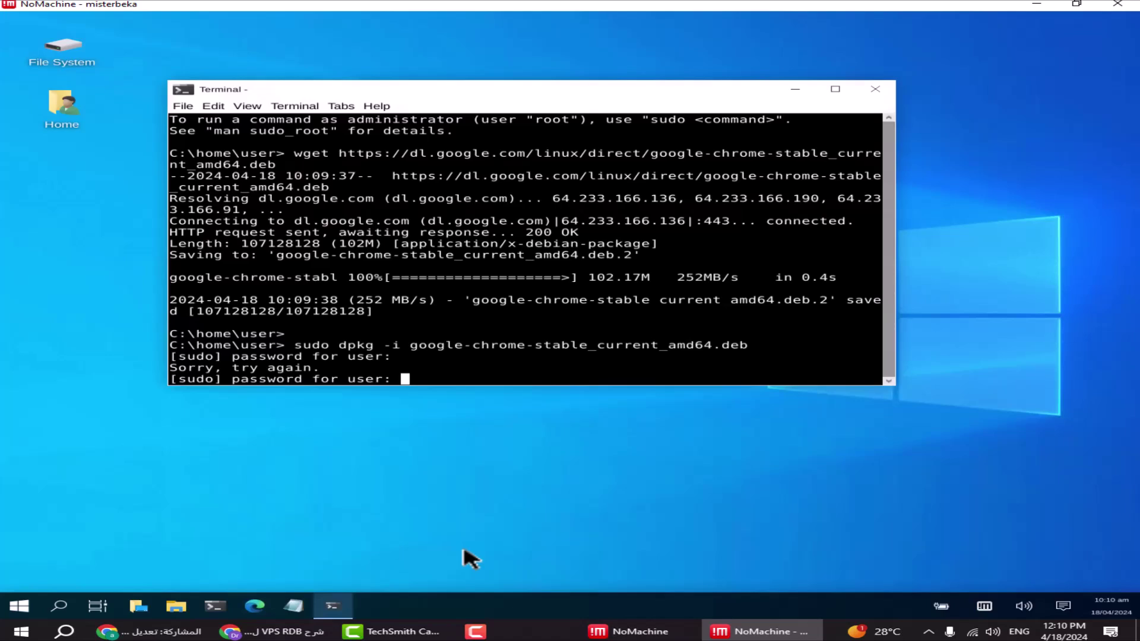
{"action": "key", "text": "Return"}
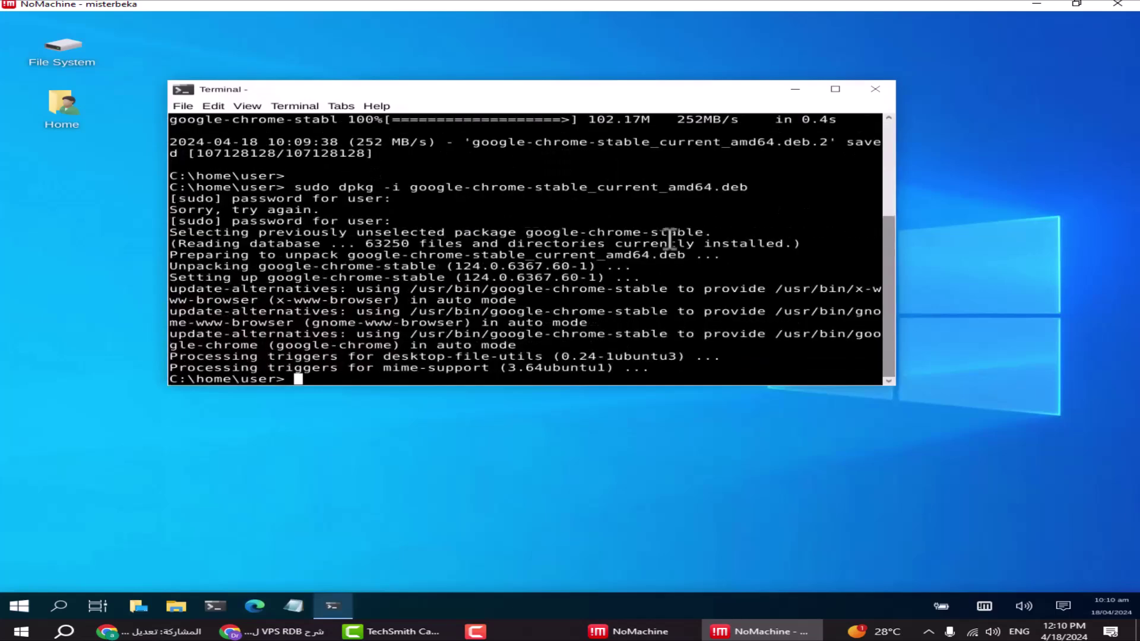
Close the remote terminal and launch Google Chrome from the Internet category of the Application Finder.
{"action": "left_click", "coordinate": [876, 90]}
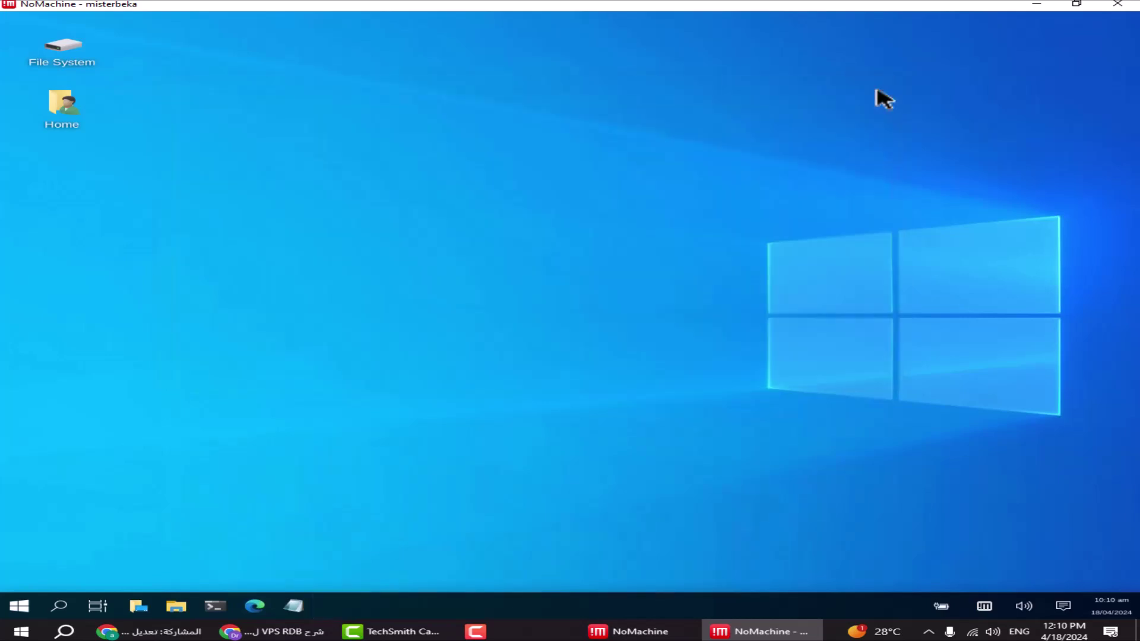
{"action": "left_click", "coordinate": [59, 608]}
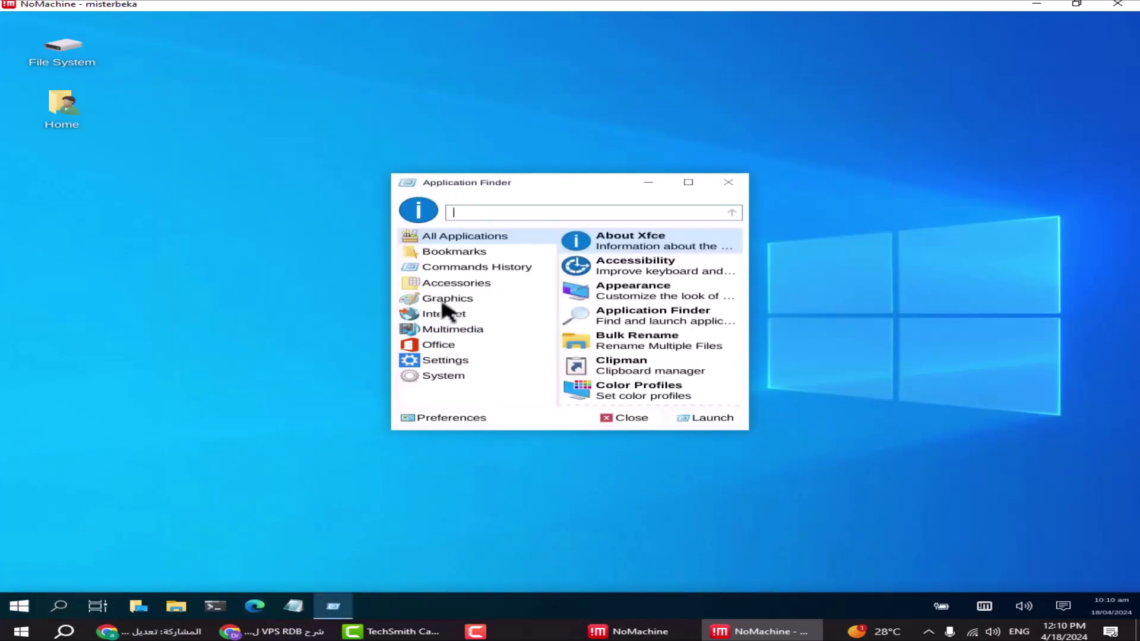
{"action": "left_click", "coordinate": [439, 317]}
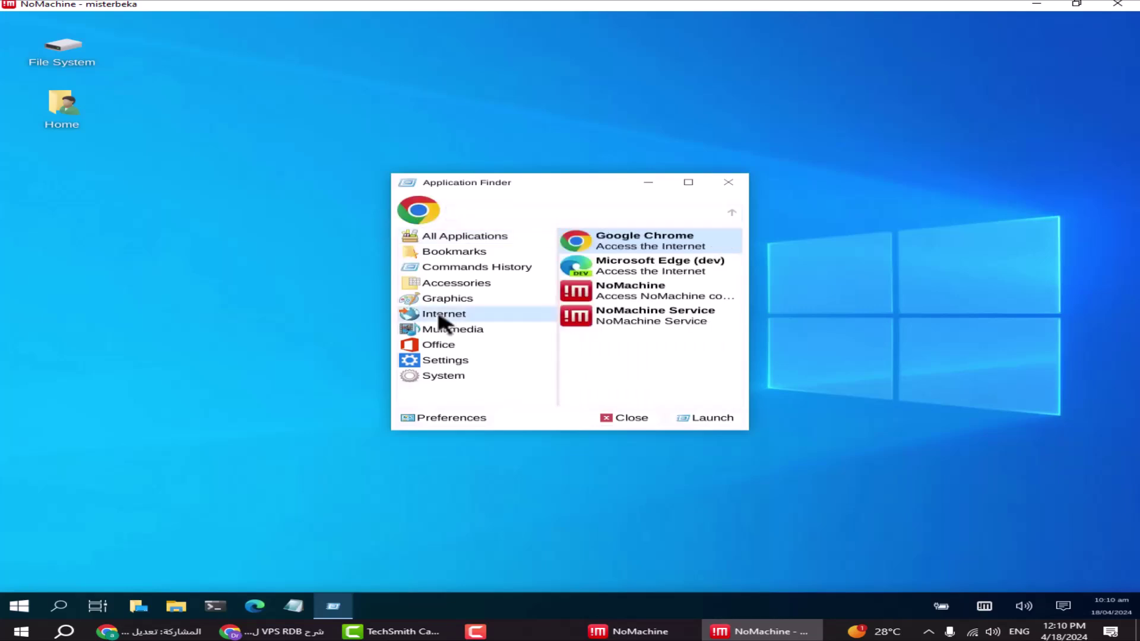
{"action": "double_click", "coordinate": [617, 248]}
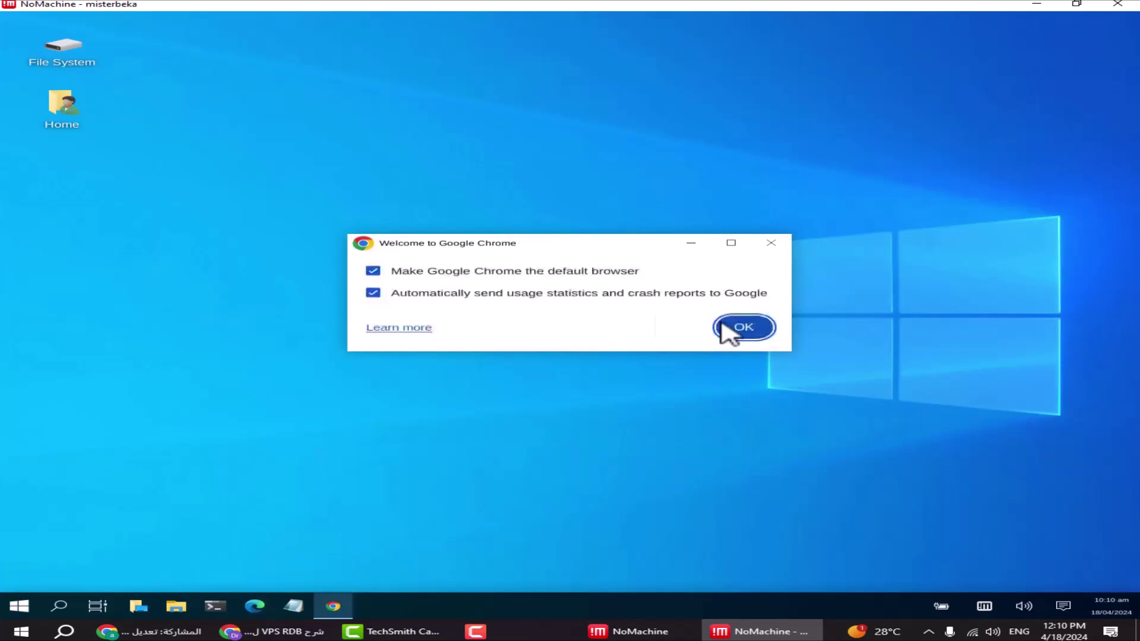
Complete Chrome's first-run setup as default browser without signing in, decline ad topics, acknowledge the ad privacy notice, and maximize the window.
{"action": "left_click", "coordinate": [740, 330]}
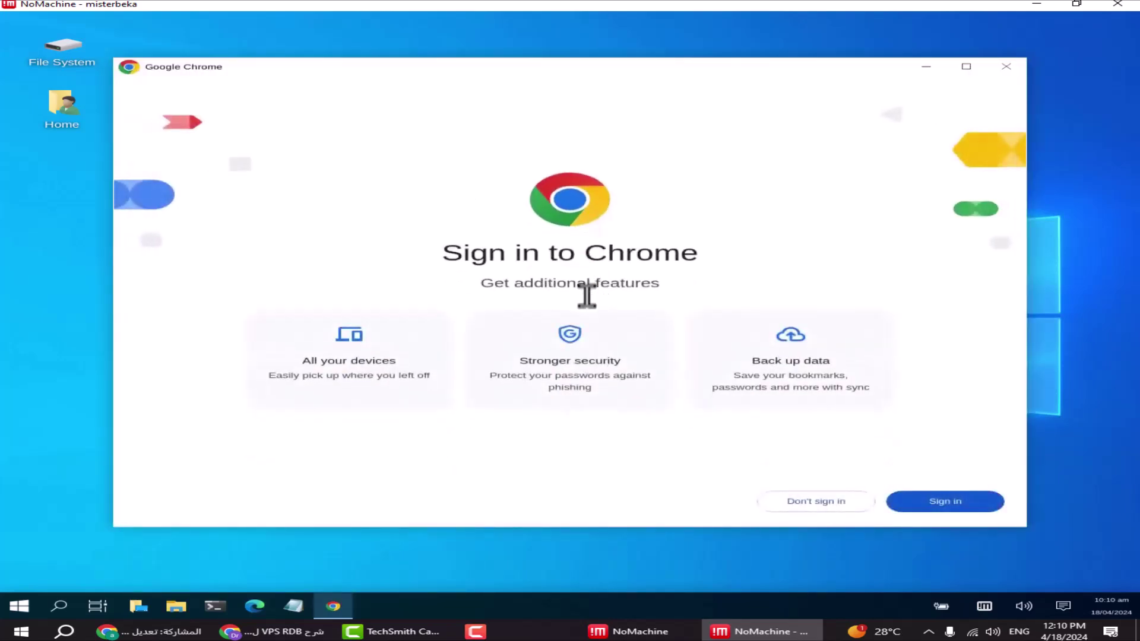
{"action": "left_click", "coordinate": [824, 504]}
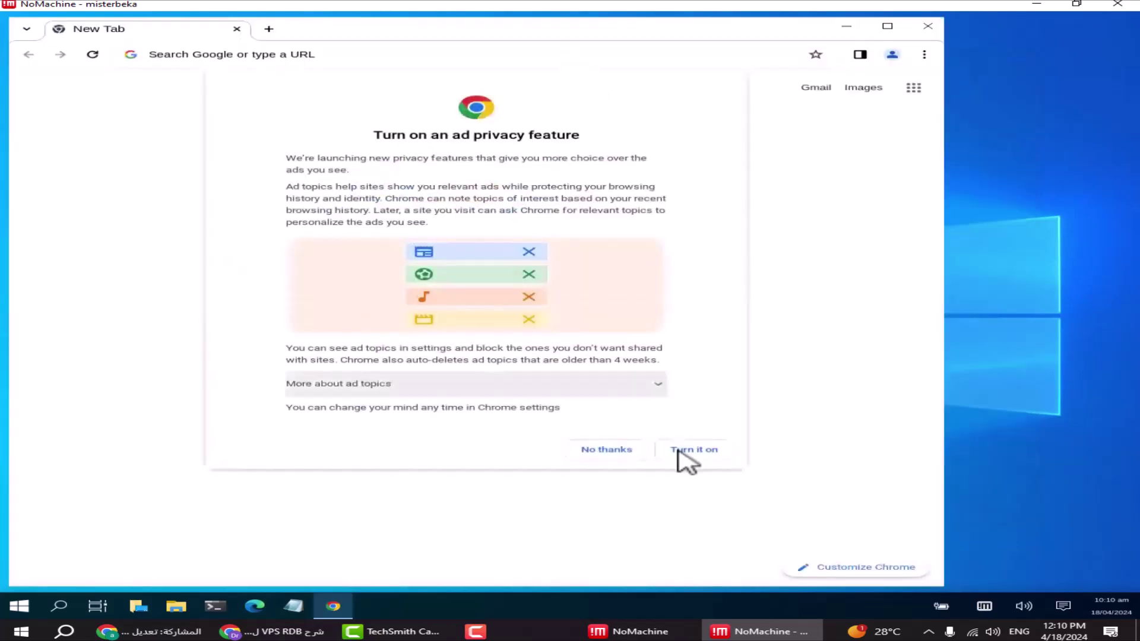
{"action": "left_click", "coordinate": [623, 452]}
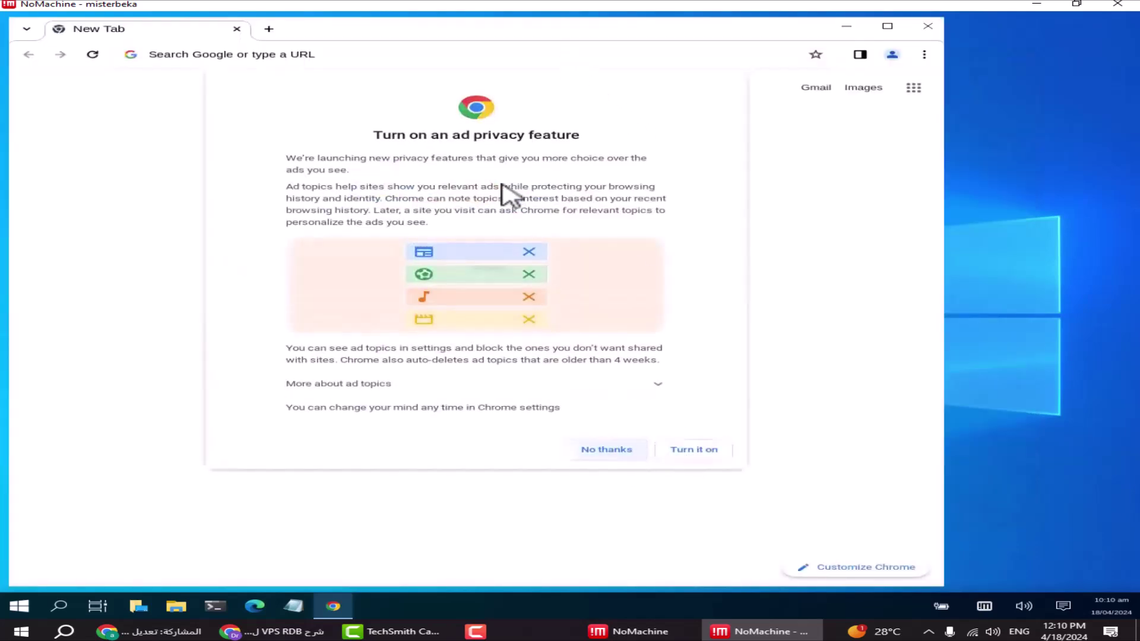
{"action": "double_click", "coordinate": [447, 31]}
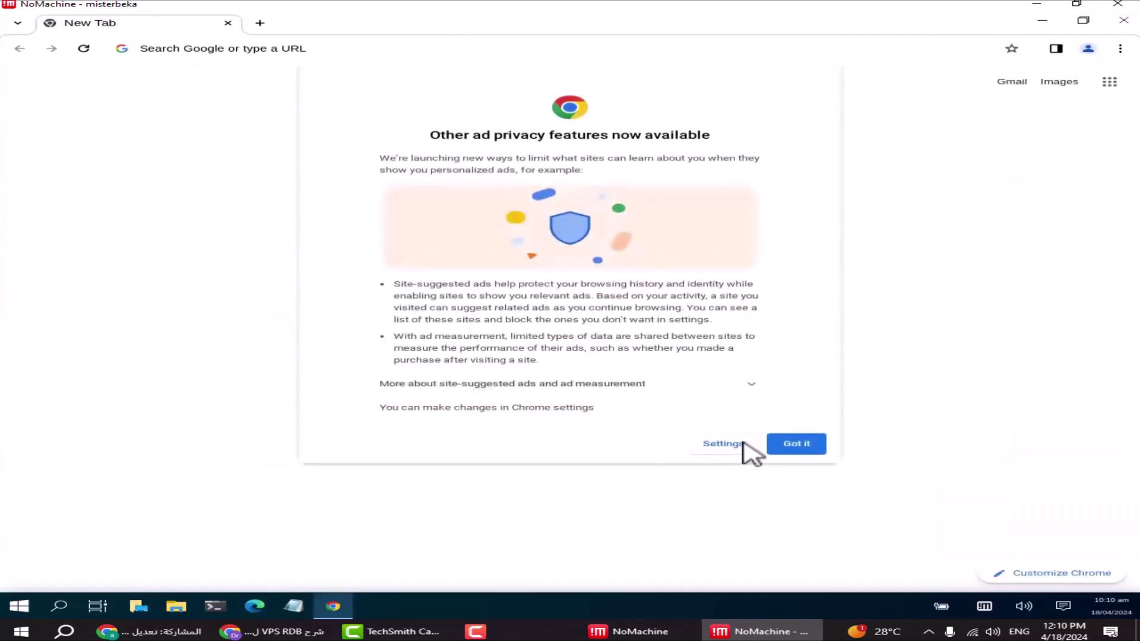
{"action": "left_click", "coordinate": [804, 441]}
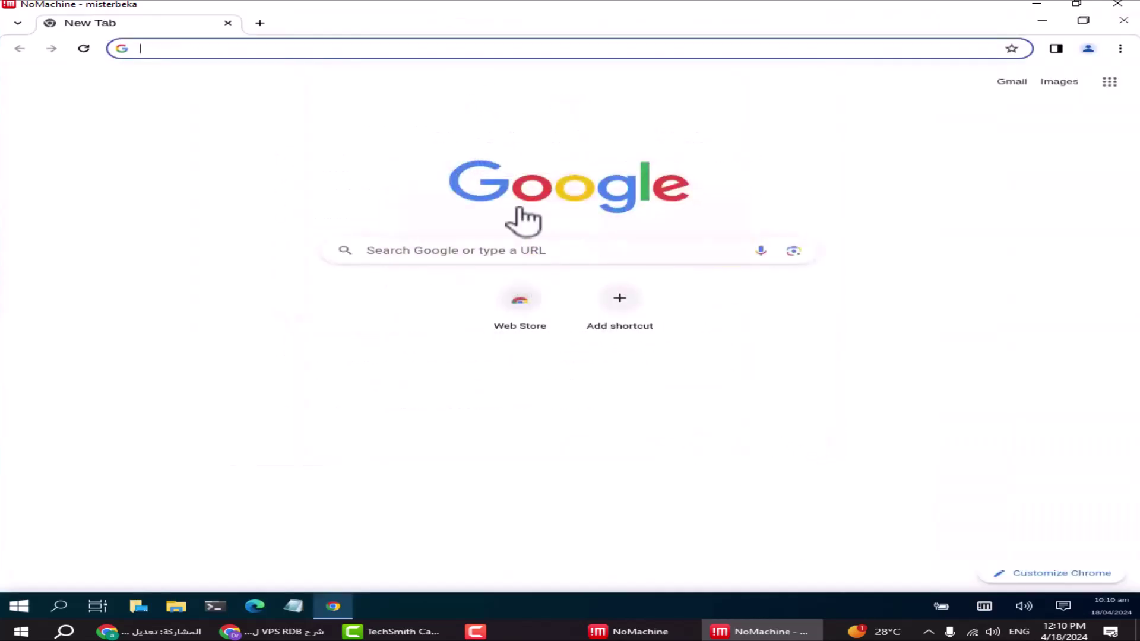
Search Google for "install obs studio ubuntu command" and accept all cookies.
{"action": "left_click", "coordinate": [561, 250]}
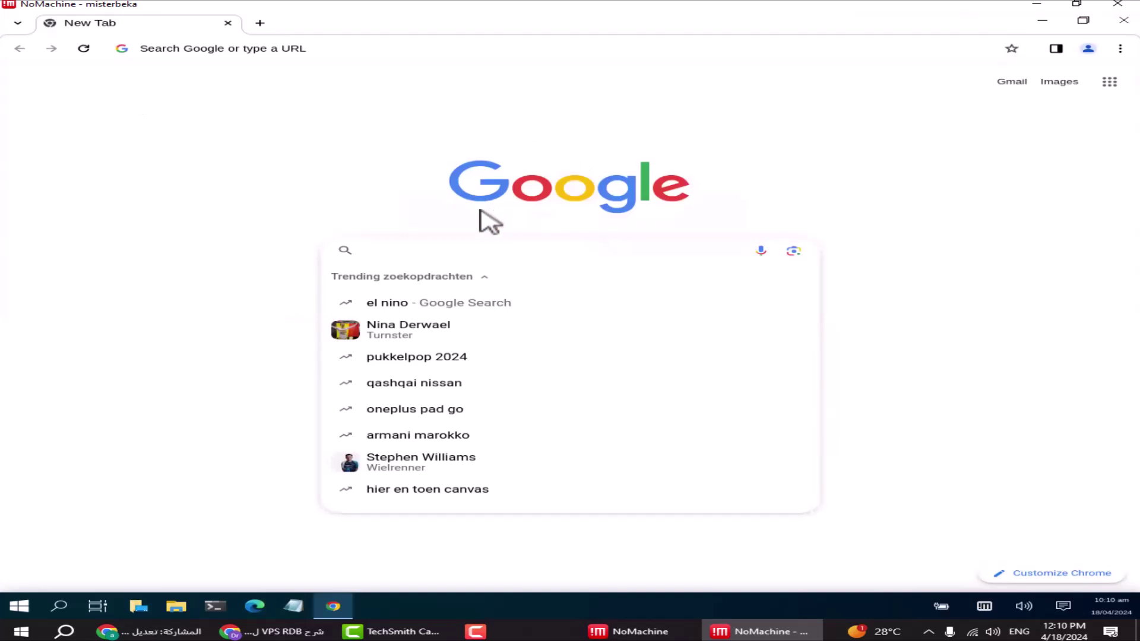
{"action": "type", "text": "istall "}
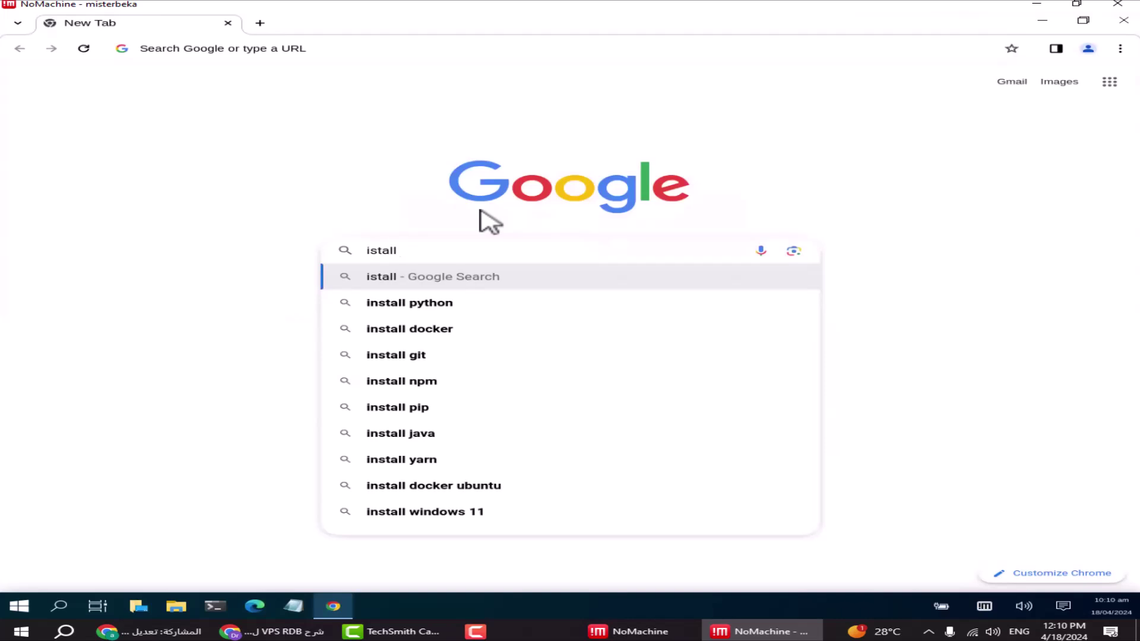
{"action": "type", "text": "obs"}
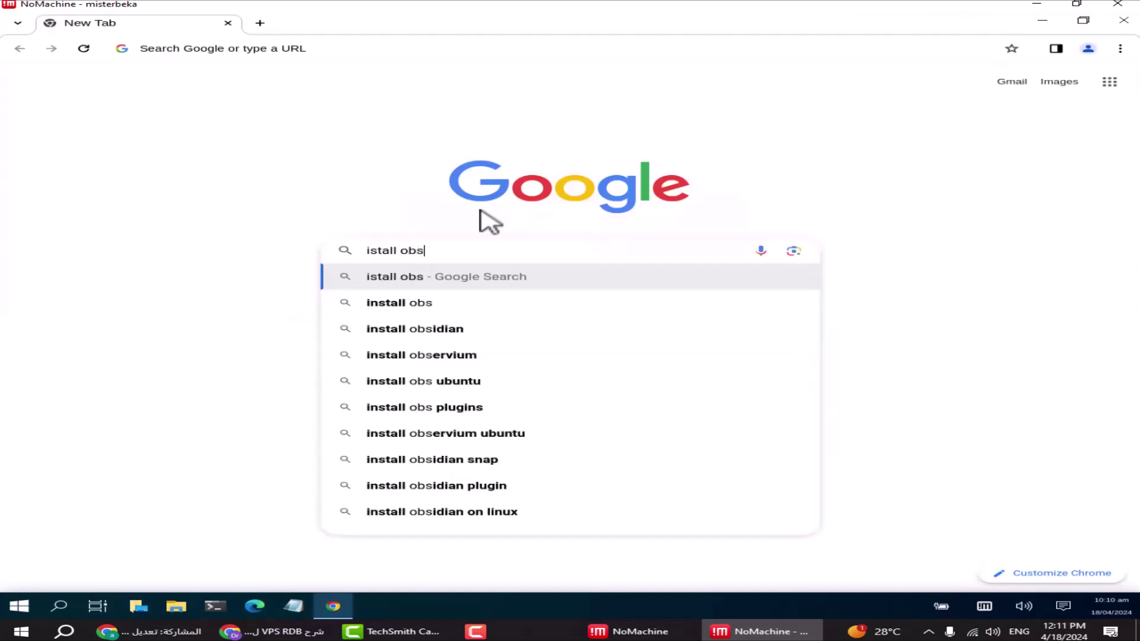
{"action": "type", "text": " st"}
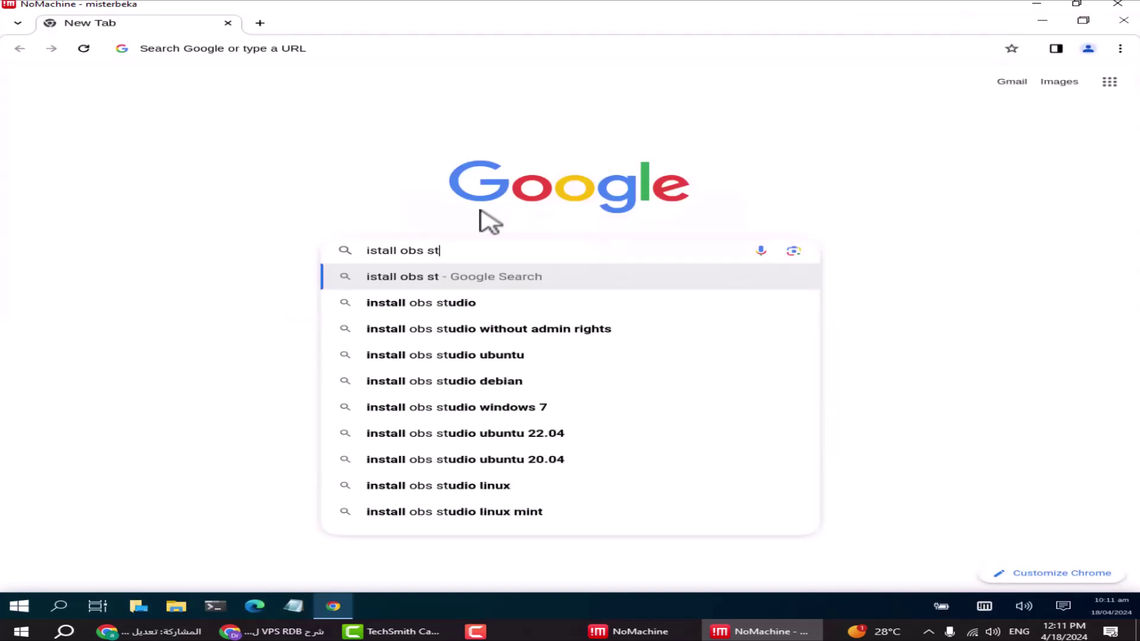
{"action": "type", "text": "udio"}
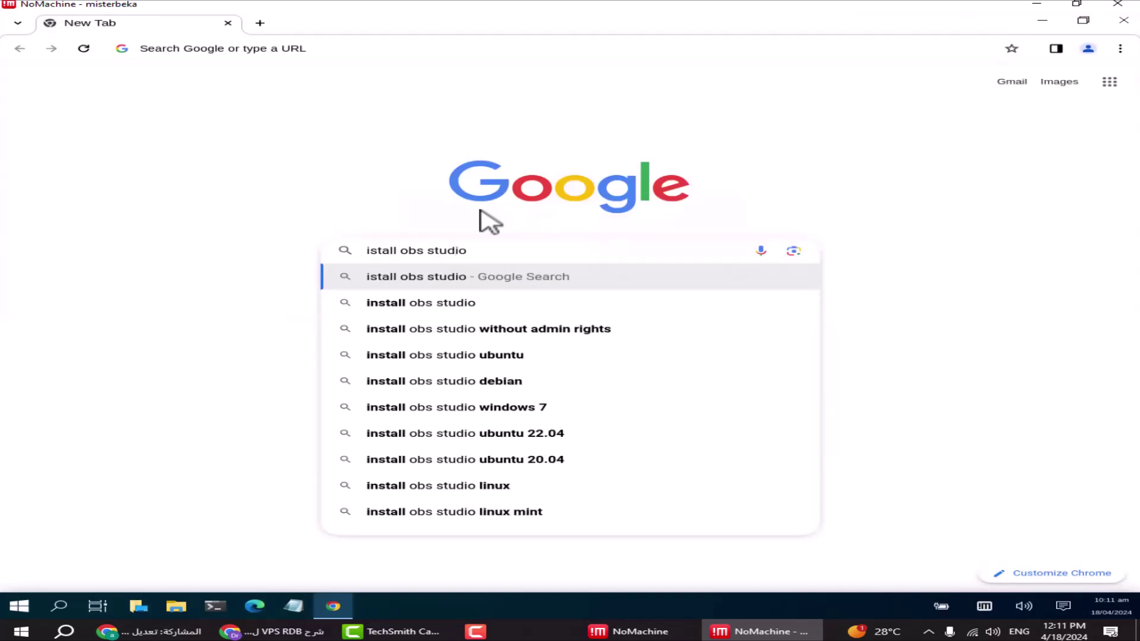
{"action": "type", "text": " ubun"}
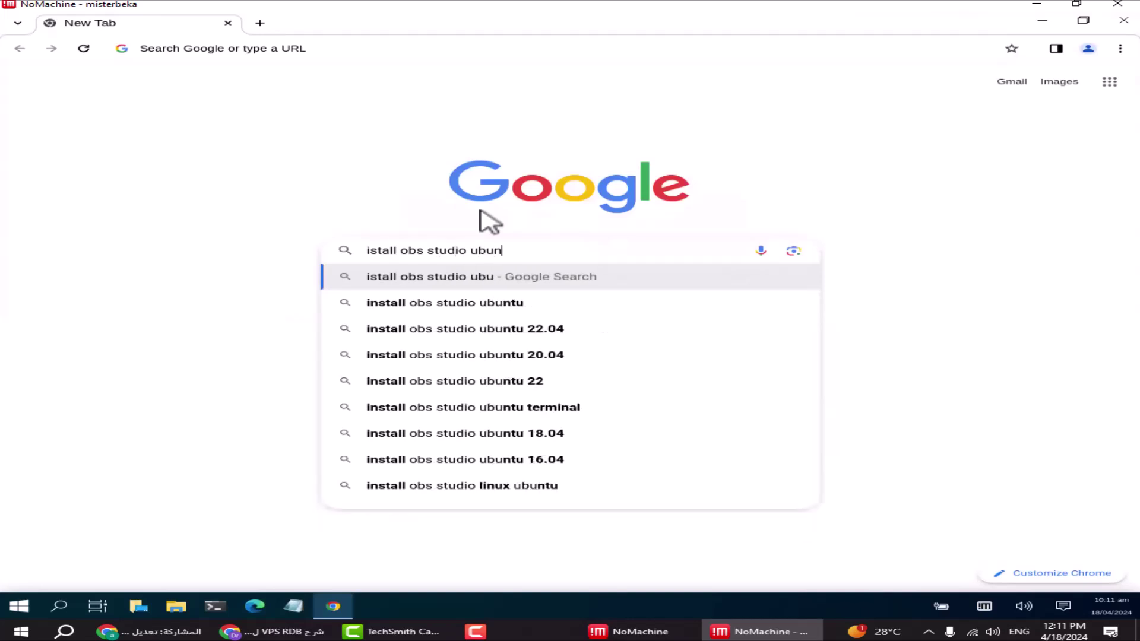
{"action": "type", "text": "tu "}
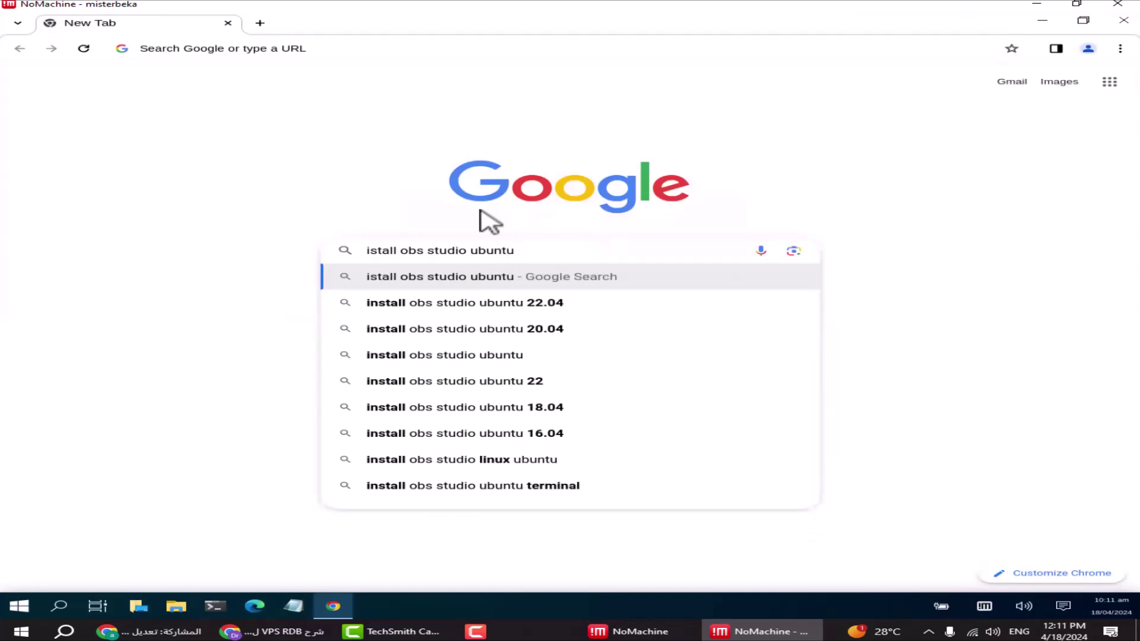
{"action": "type", "text": "c"}
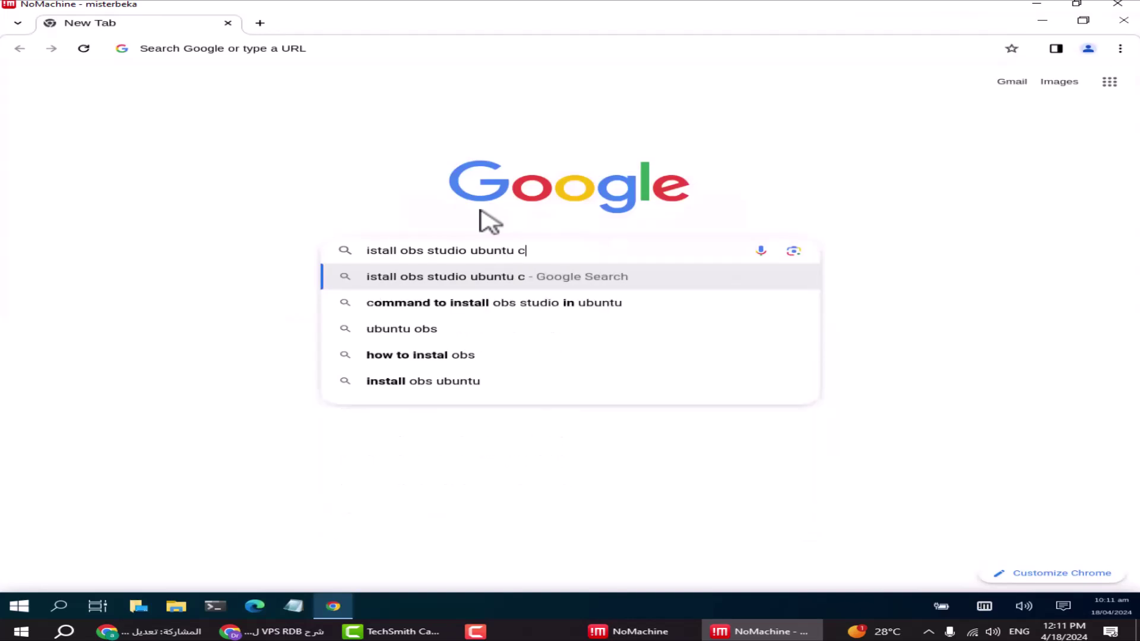
{"action": "type", "text": "ommand"}
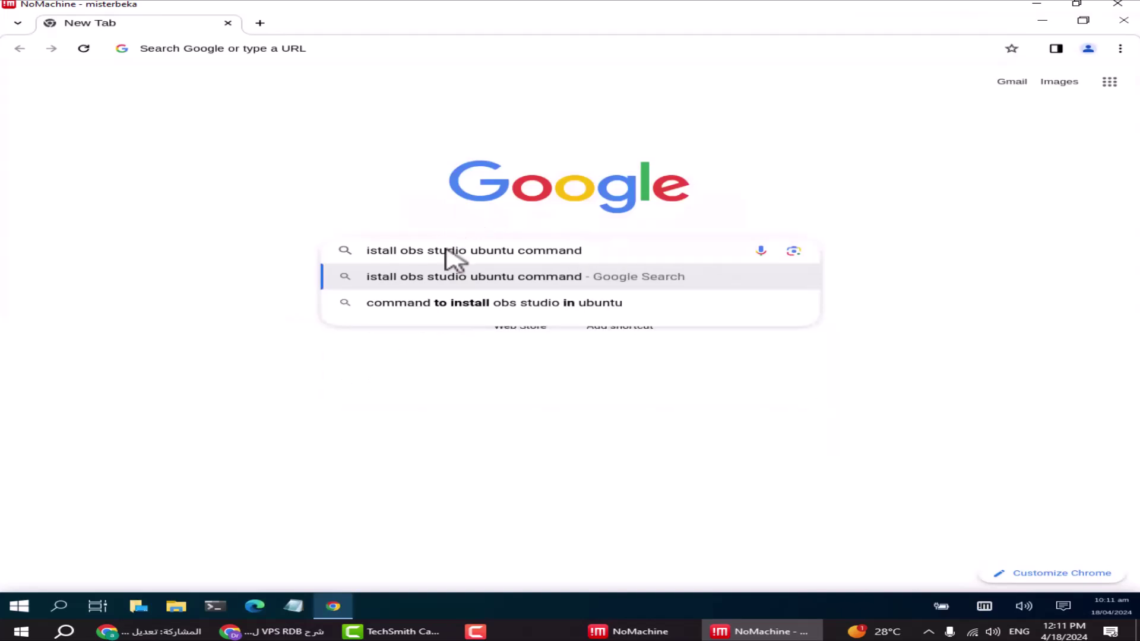
{"action": "left_click", "coordinate": [370, 251]}
{"action": "type", "text": "n"}
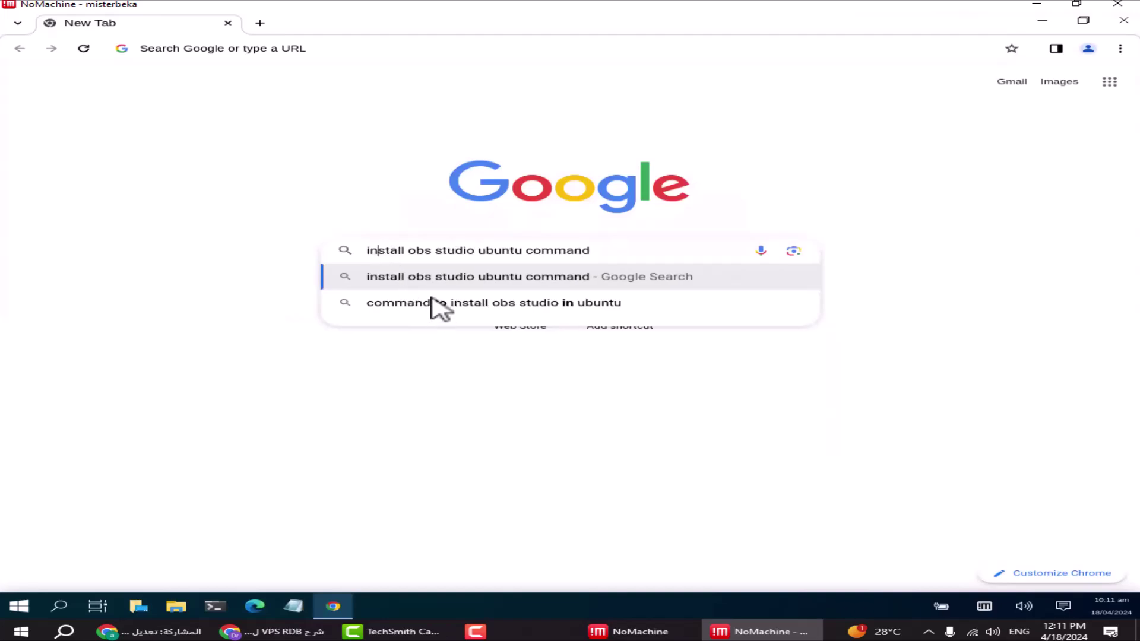
{"action": "left_click", "coordinate": [518, 284]}
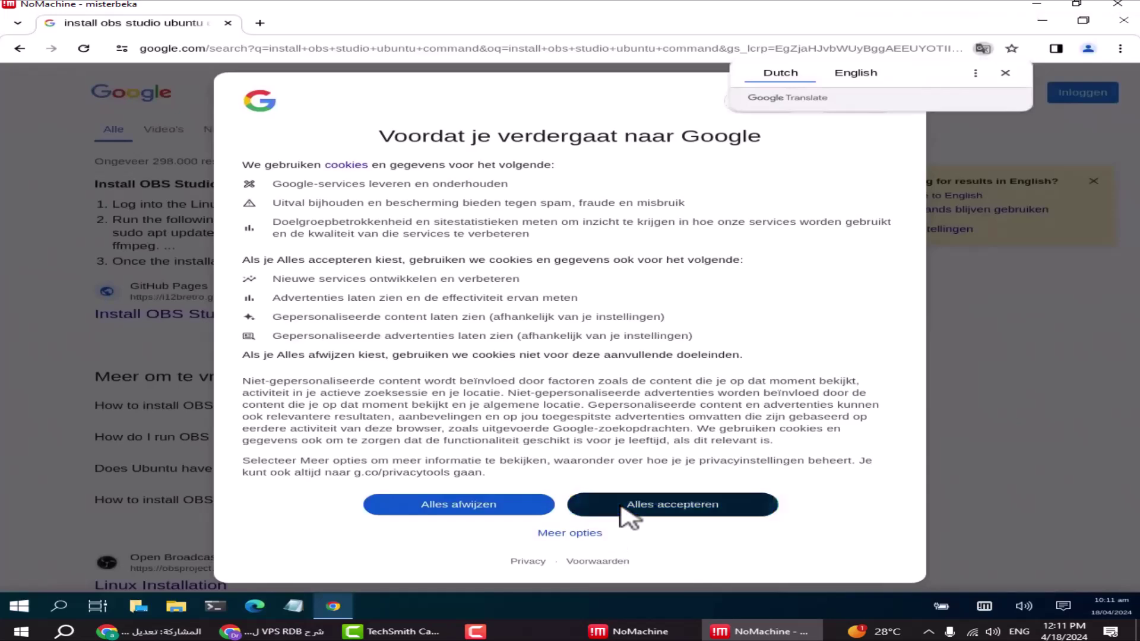
{"action": "left_click", "coordinate": [629, 514]}
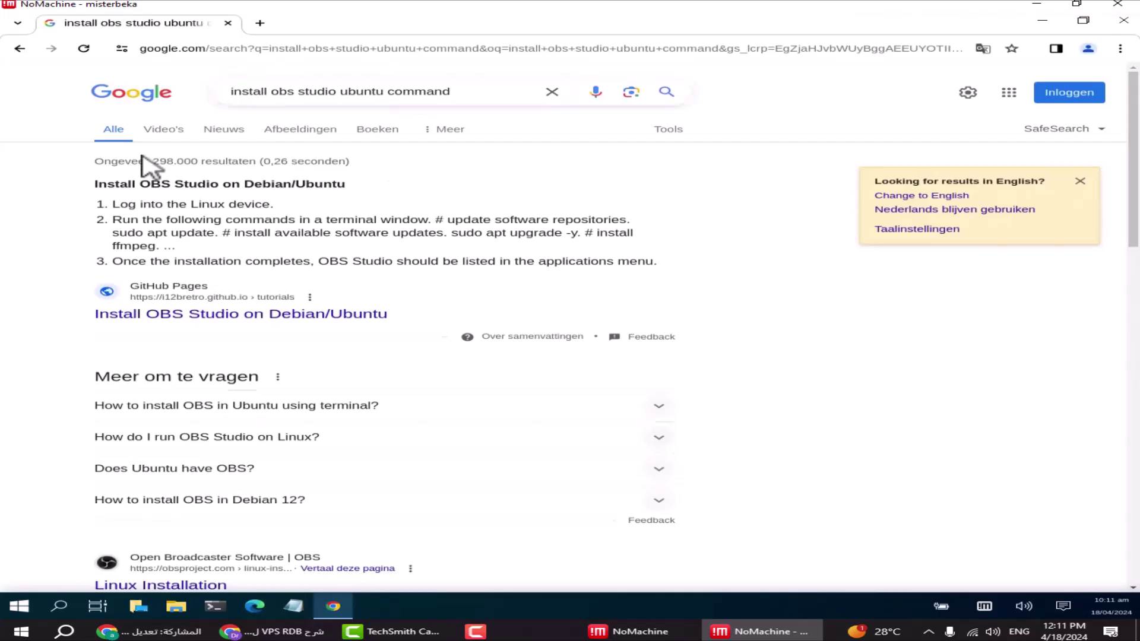
Look through the search results and open the GitHub Pages tutorial "Install OBS Studio on Debian/Ubuntu".
{"action": "scroll", "coordinate": [169, 389], "scroll_direction": "down", "scroll_amount": 1}
{"action": "scroll", "coordinate": [172, 391], "scroll_direction": "down", "scroll_amount": 3}
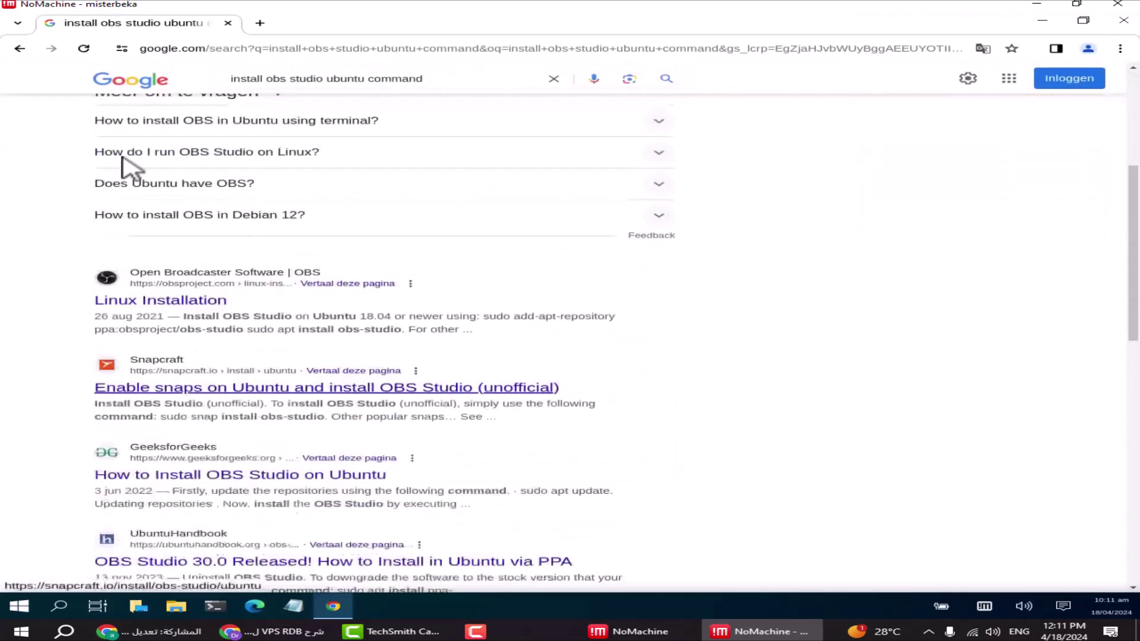
{"action": "scroll", "coordinate": [288, 390], "scroll_direction": "up", "scroll_amount": 4}
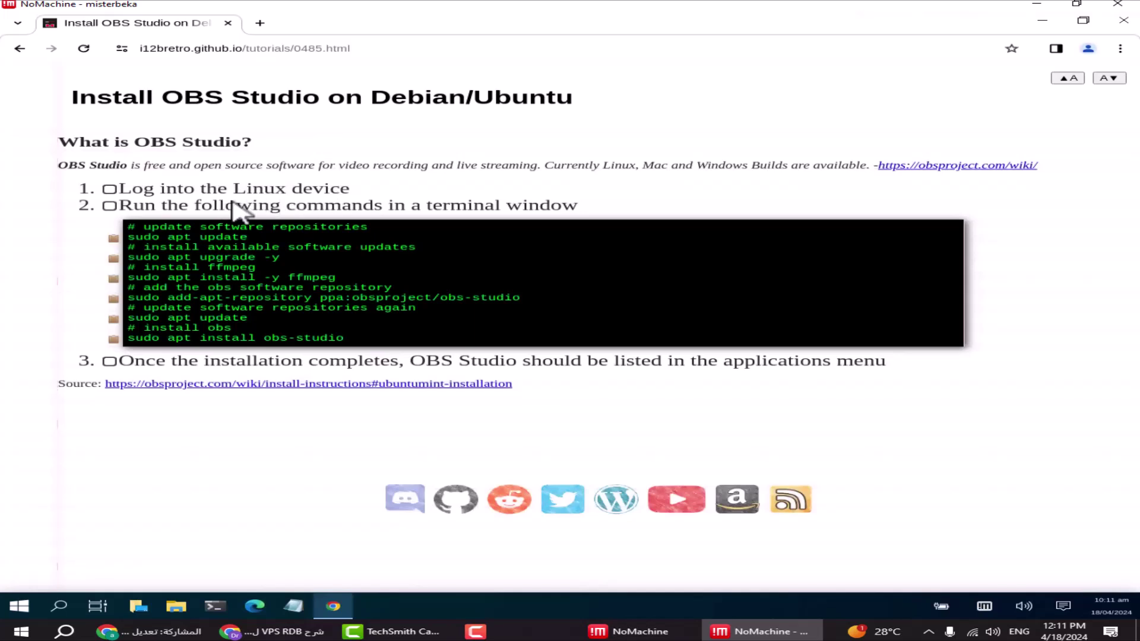
Open a terminal and try to run the tutorial's line "update software repositories" in it.
{"action": "left_click", "coordinate": [215, 606]}
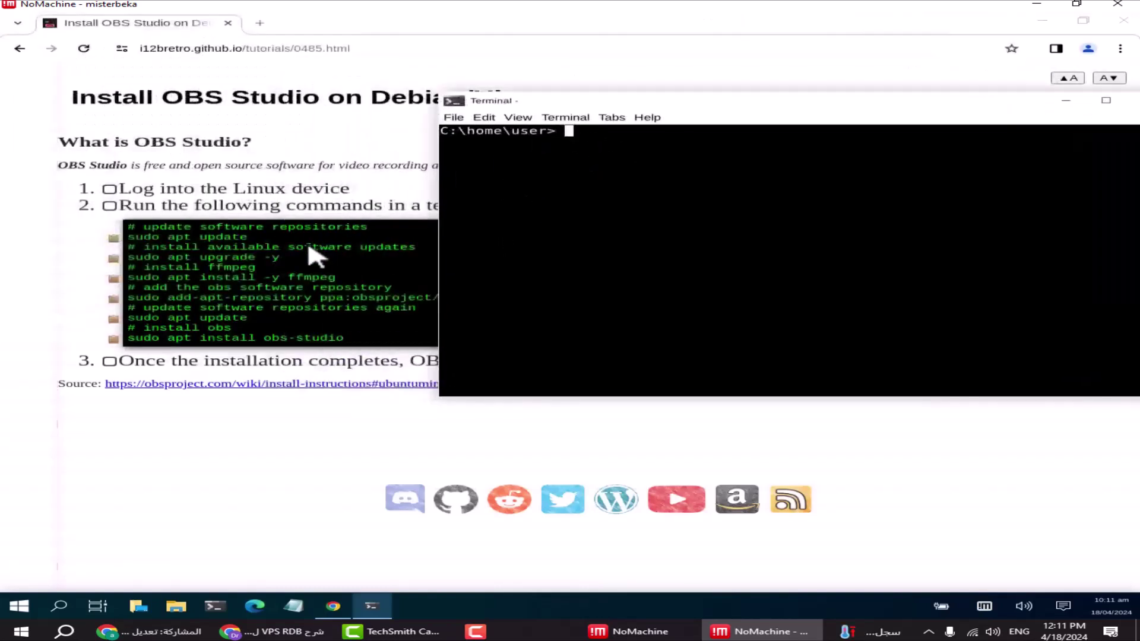
{"action": "left_click", "coordinate": [320, 249]}
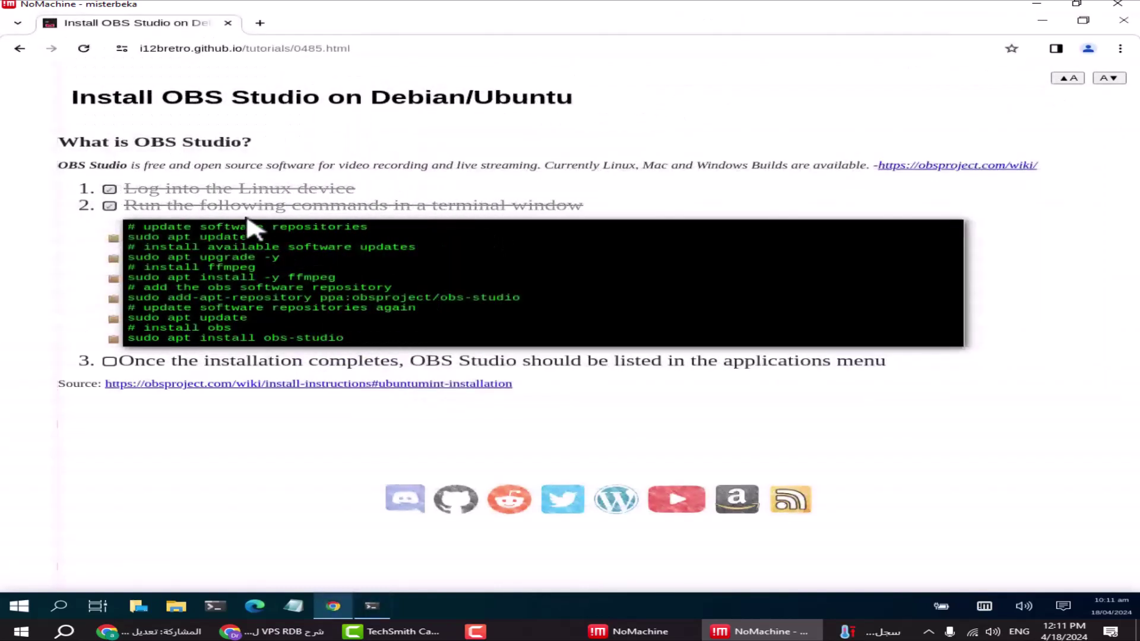
{"action": "left_click", "coordinate": [247, 228]}
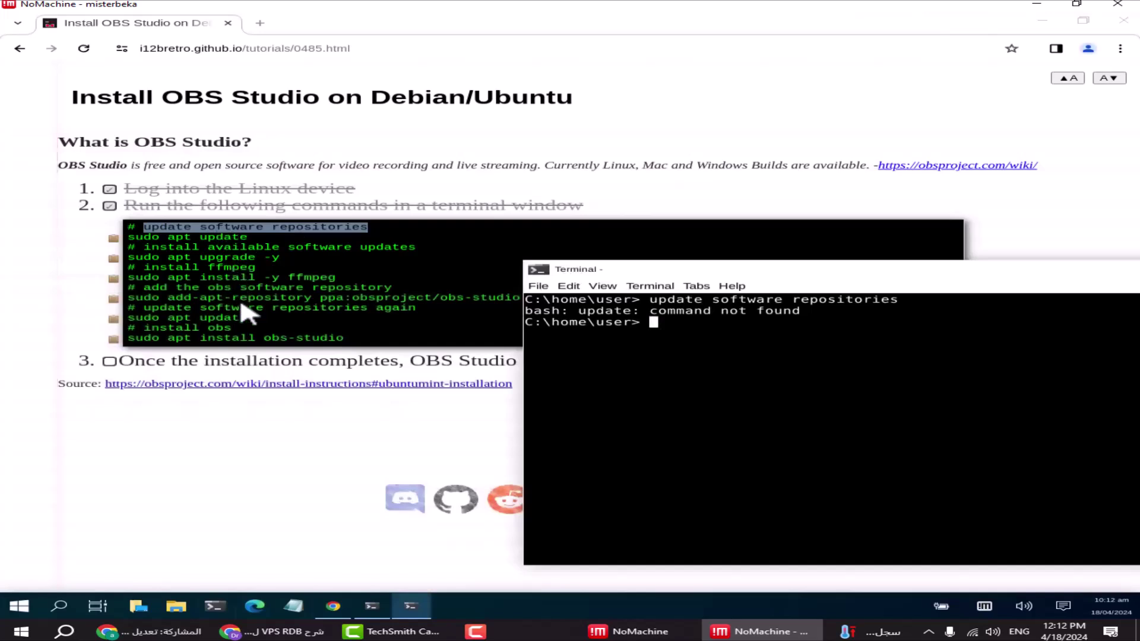
Copy "sudo apt update" from the tutorial, run it in the terminal, and enter the sudo password.
{"action": "left_click", "coordinate": [247, 328]}
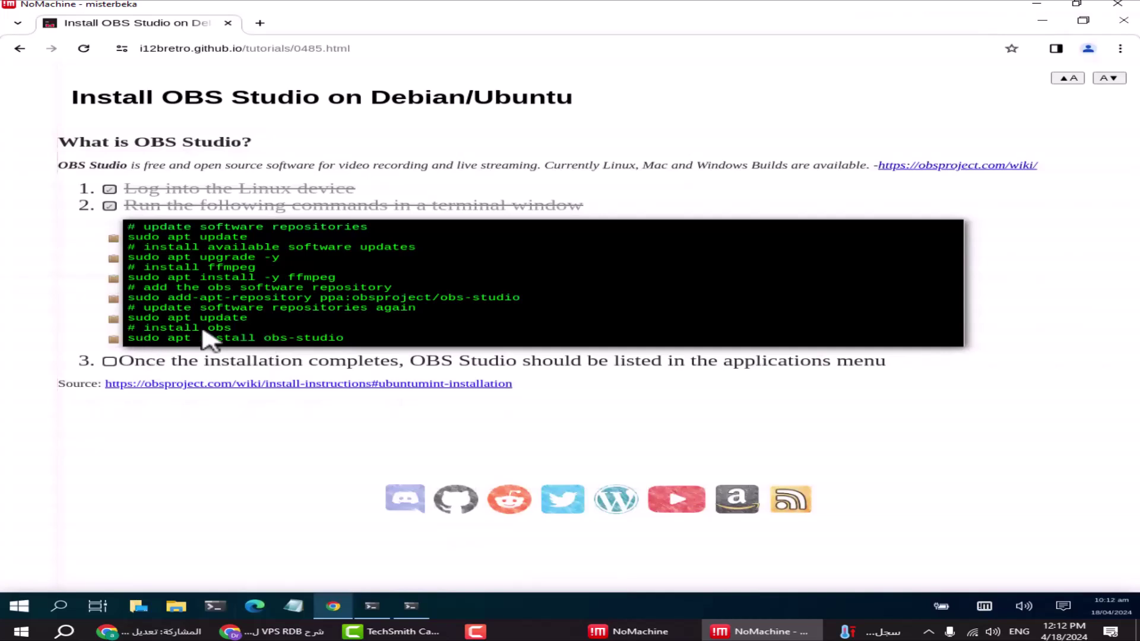
{"action": "left_click_drag", "start_coordinate": [247, 319], "coordinate": [129, 319]}
{"action": "key", "text": "ctrl+c"}
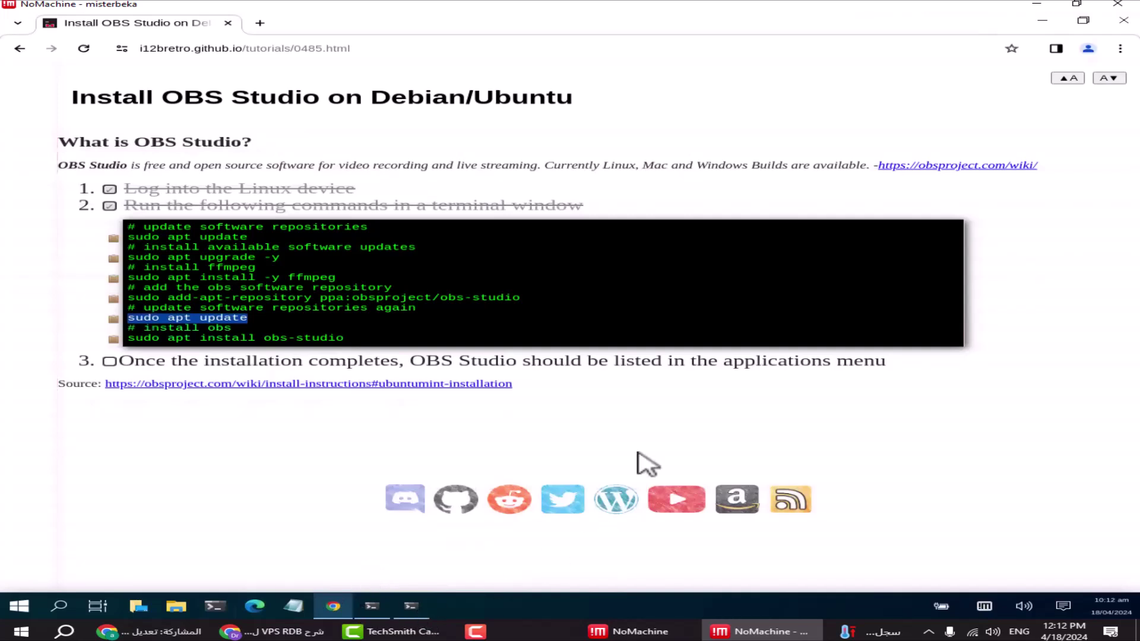
{"action": "left_click", "coordinate": [419, 608]}
{"action": "right_click", "coordinate": [691, 386]}
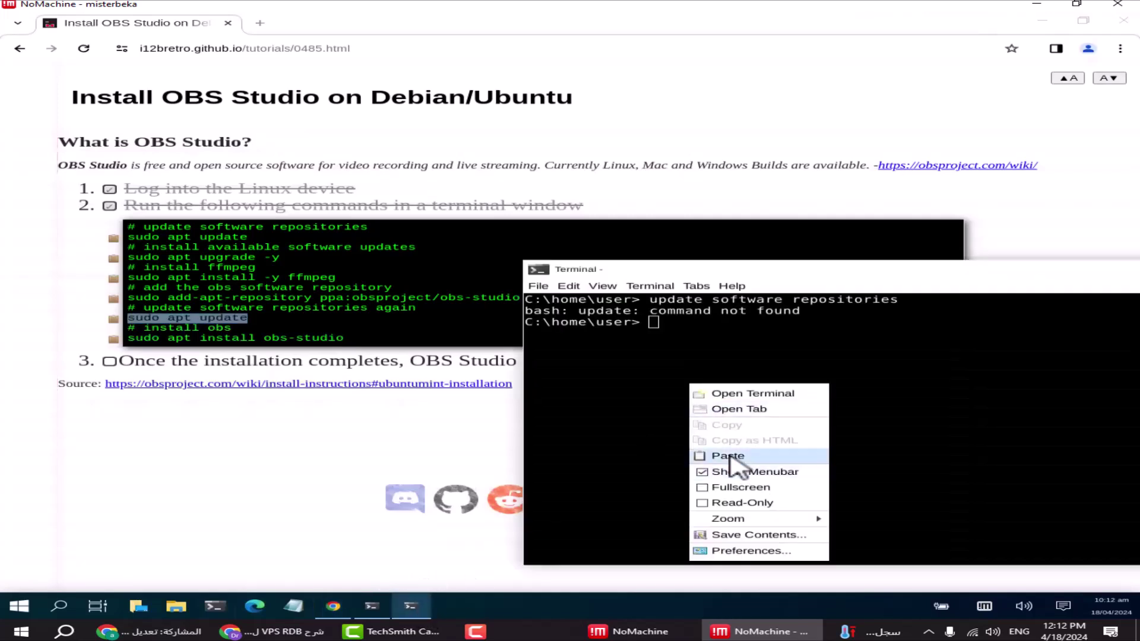
{"action": "left_click", "coordinate": [734, 458]}
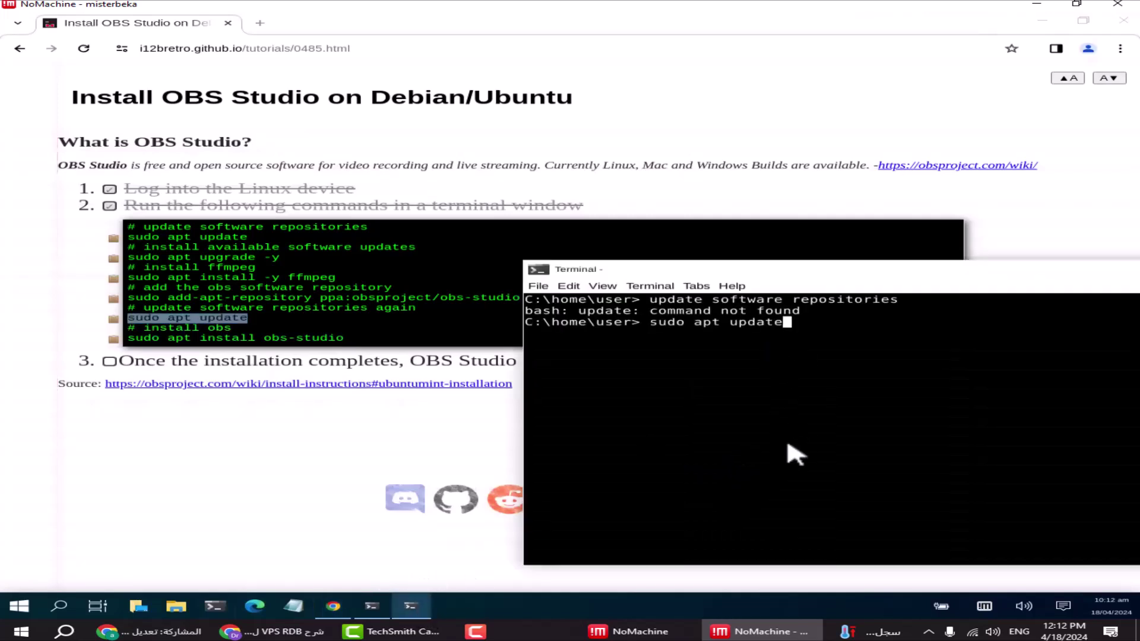
{"action": "key", "text": "Return"}
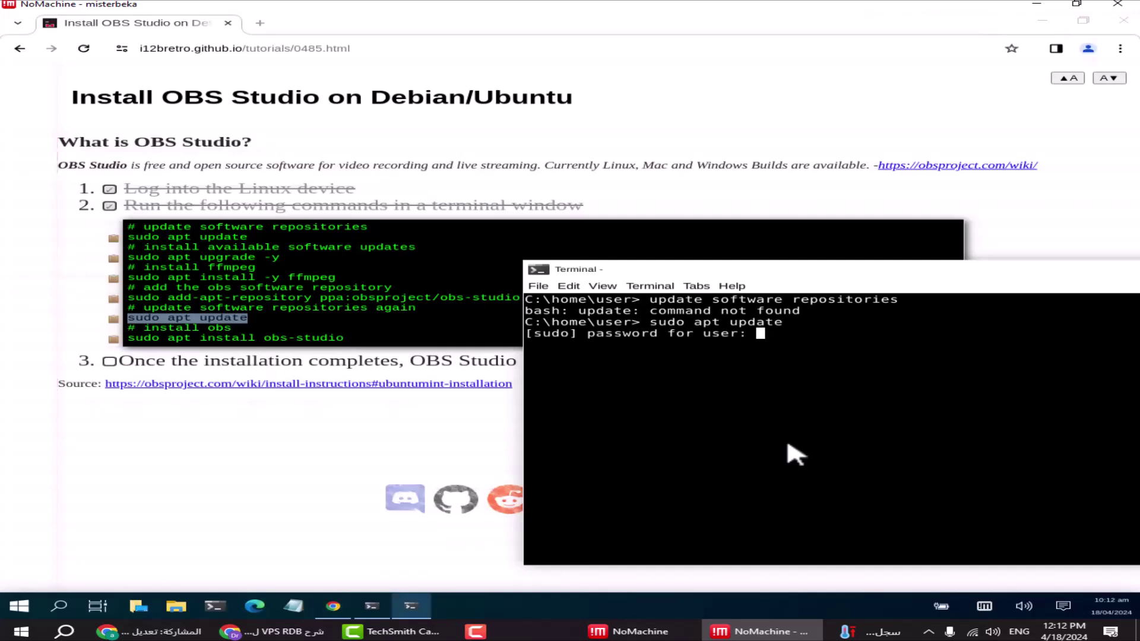
{"action": "key", "text": "Return"}
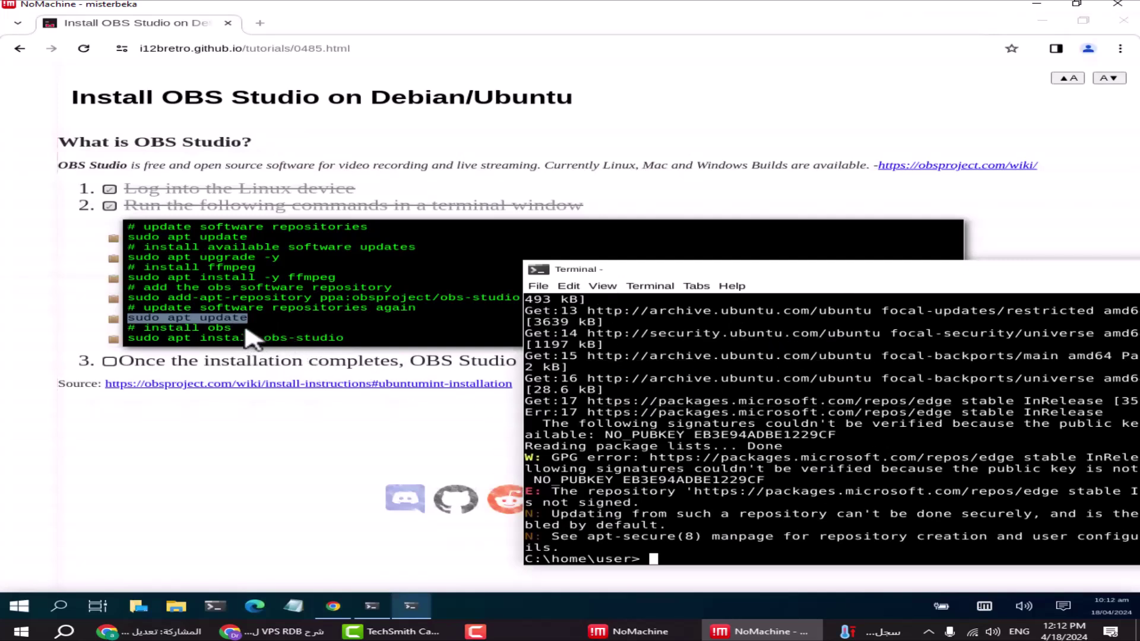
Copy "sudo apt install obs-studio" from the tutorial, run it in the terminal, and answer y to continue the installation.
{"action": "left_click_drag", "start_coordinate": [236, 332], "coordinate": [191, 334]}
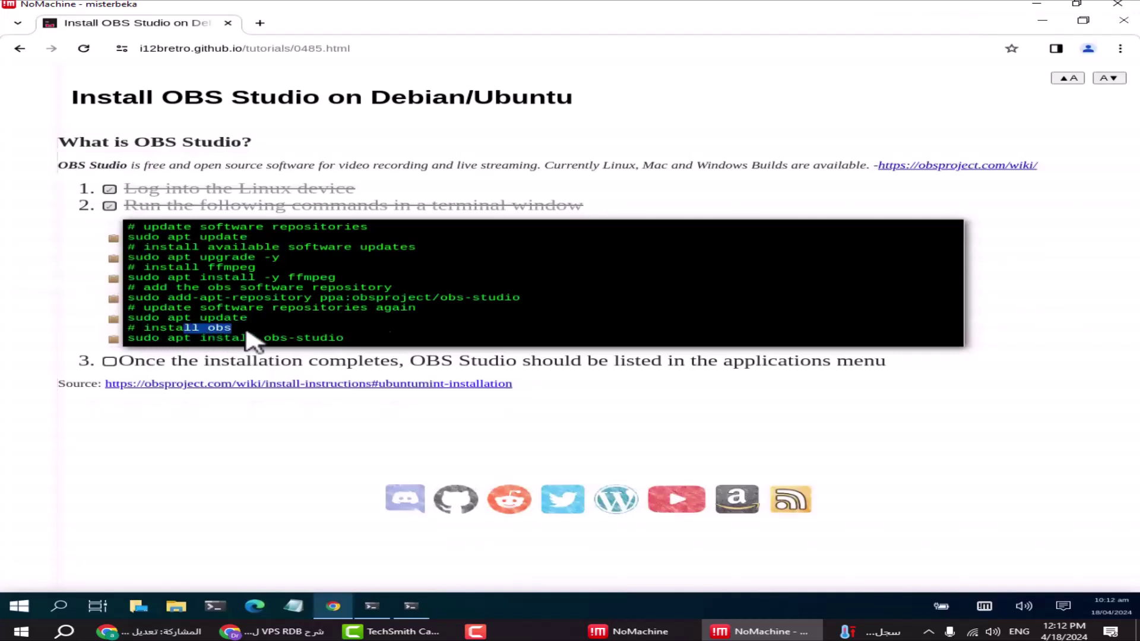
{"action": "left_click_drag", "start_coordinate": [344, 339], "coordinate": [139, 351]}
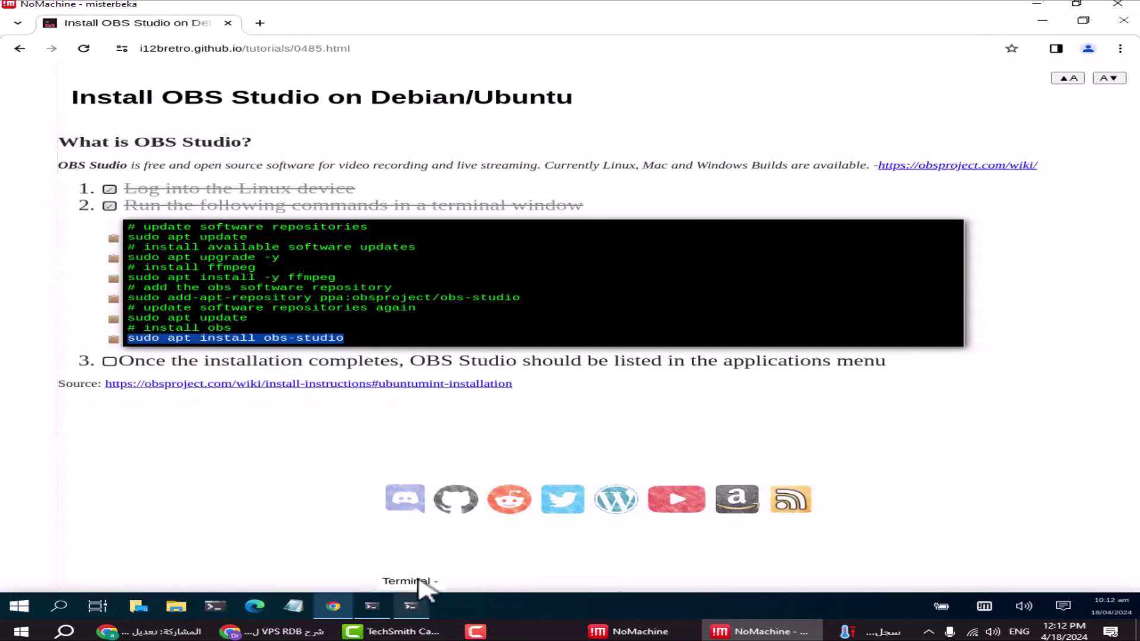
{"action": "left_click", "coordinate": [416, 611]}
{"action": "left_click", "coordinate": [416, 610]}
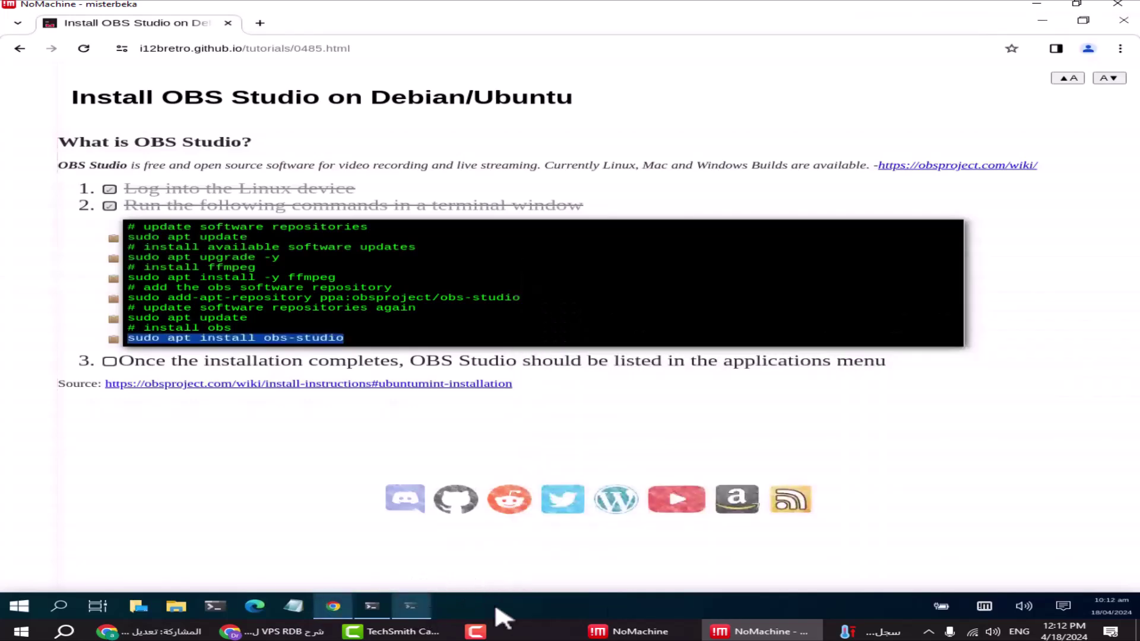
{"action": "left_click", "coordinate": [416, 610]}
{"action": "right_click", "coordinate": [794, 563]}
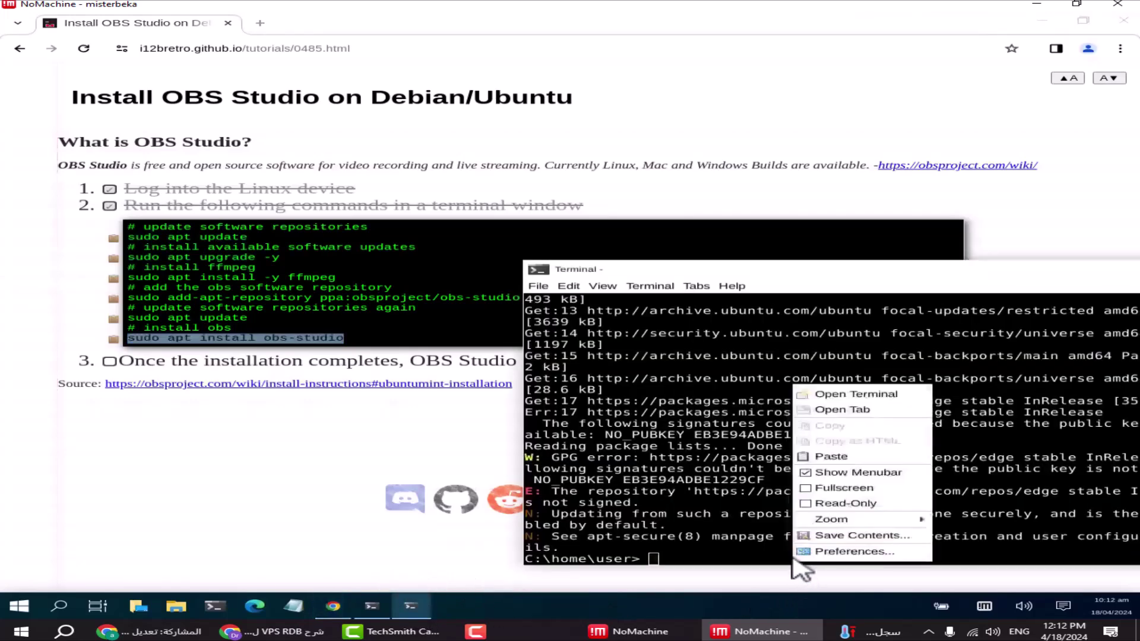
{"action": "left_click", "coordinate": [852, 458]}
{"action": "key", "text": "Return"}
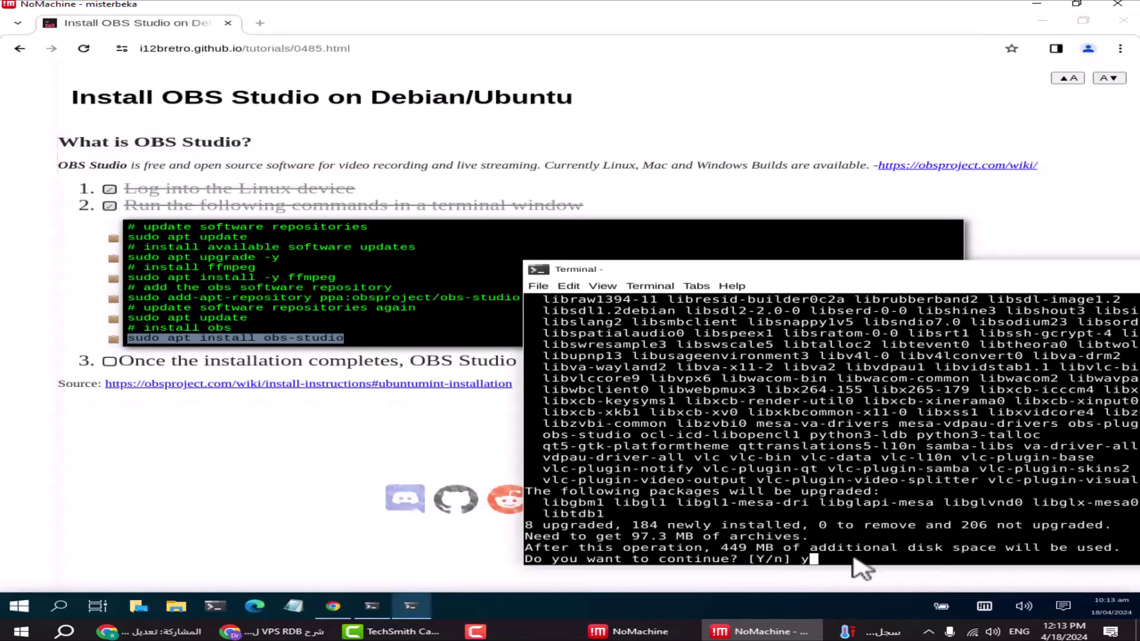
{"action": "key", "text": "Return"}
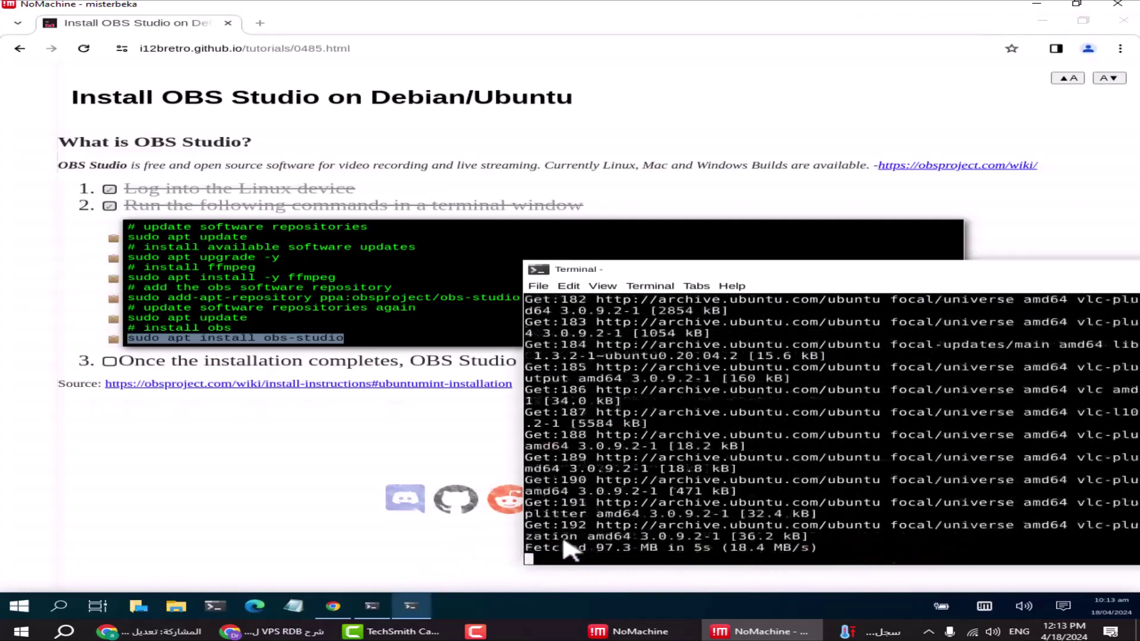
{"action": "left_click_drag", "start_coordinate": [839, 284], "coordinate": [657, 141]}
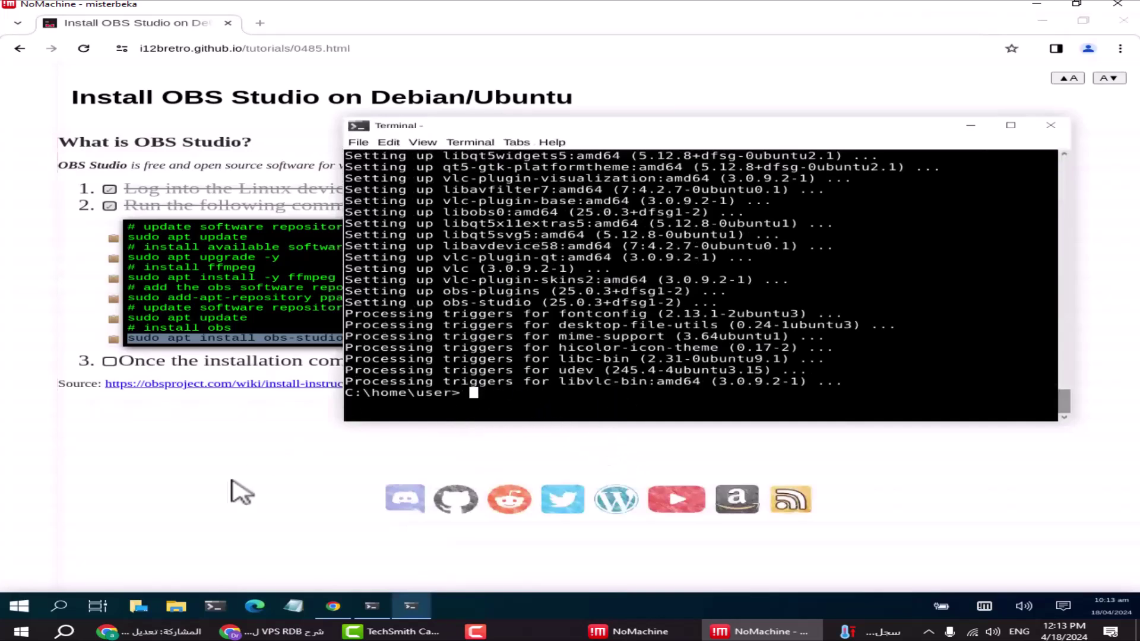
Search the Application Finder for "obs" and launch OBS Studio.
{"action": "left_click", "coordinate": [71, 615]}
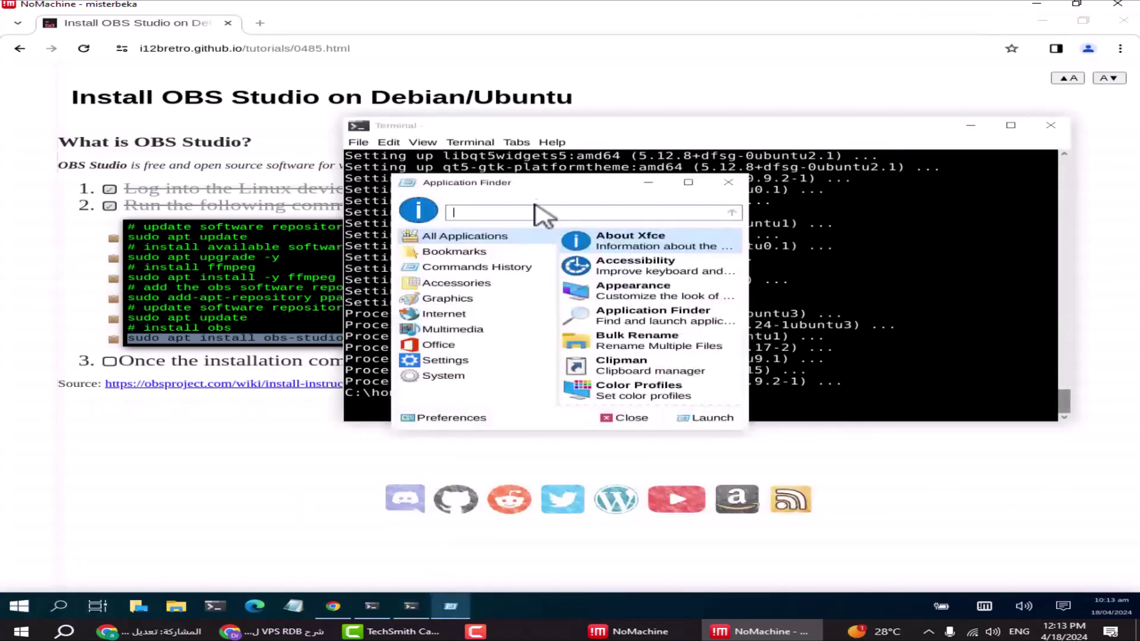
{"action": "type", "text": "ob"}
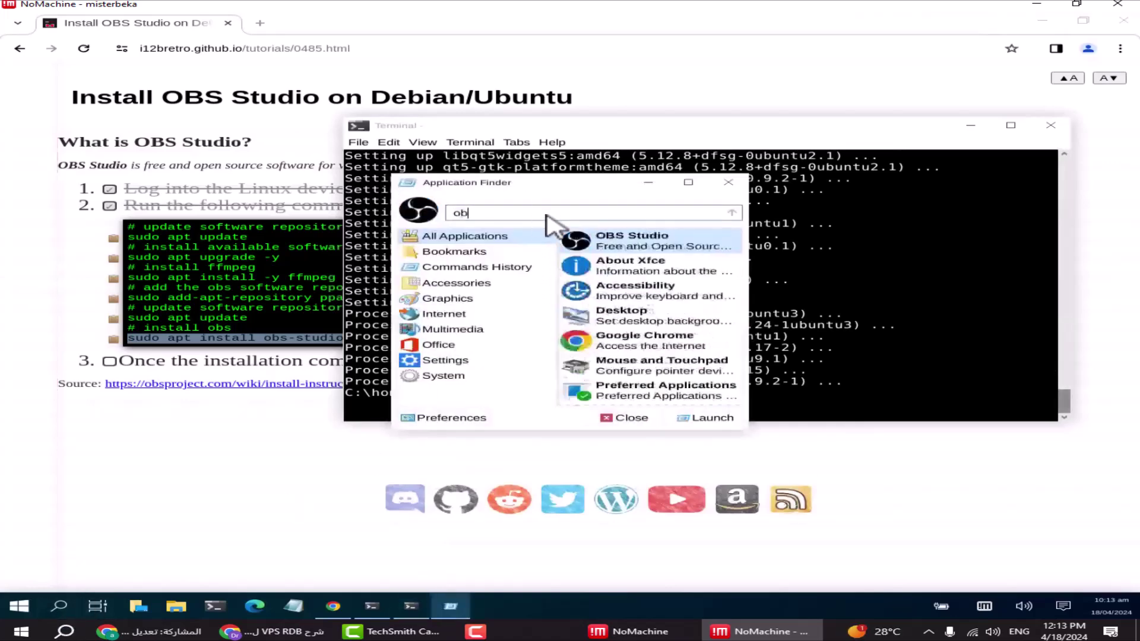
{"action": "type", "text": "s"}
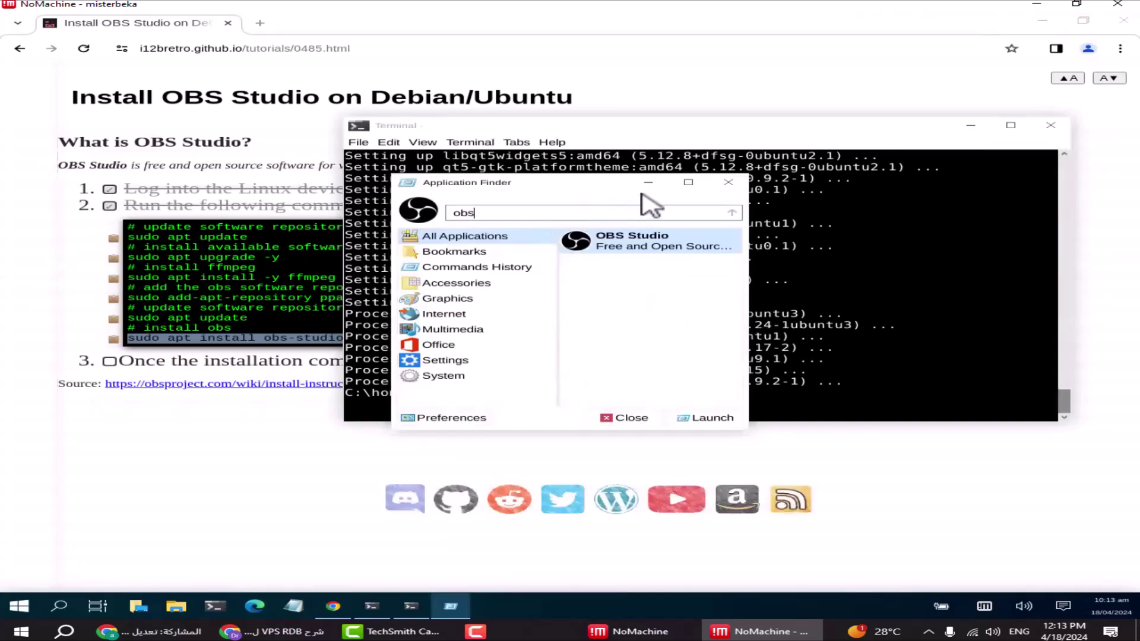
{"action": "double_click", "coordinate": [663, 260]}
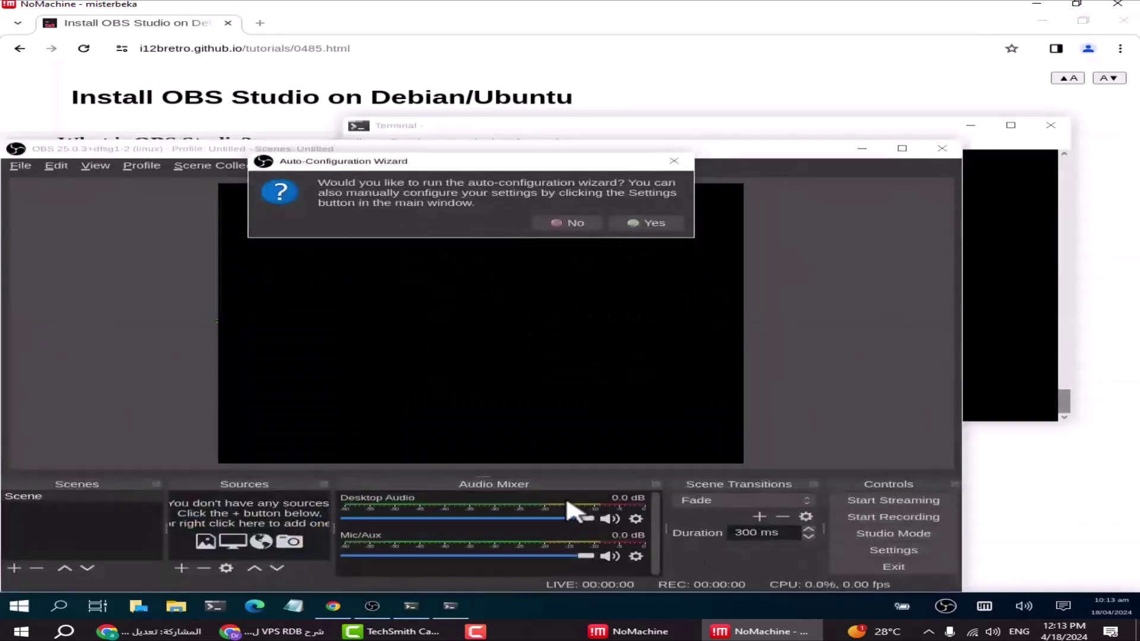
Decline the OBS auto-configuration wizard and close OBS Studio.
{"action": "left_click", "coordinate": [570, 223]}
{"action": "left_click", "coordinate": [660, 374]}
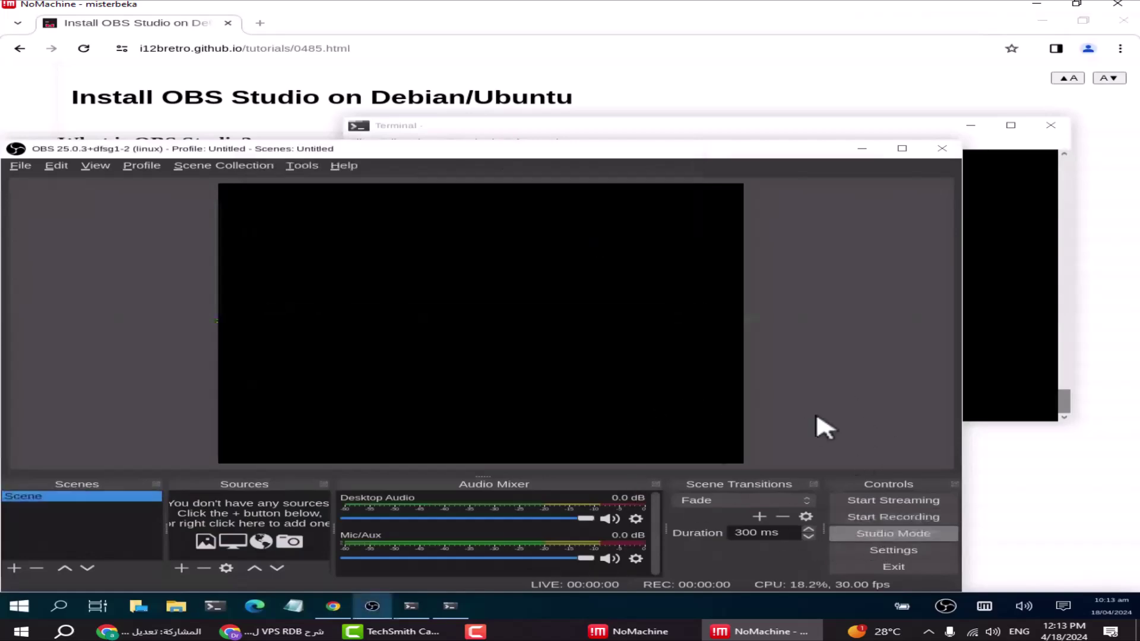
{"action": "left_click", "coordinate": [942, 149]}
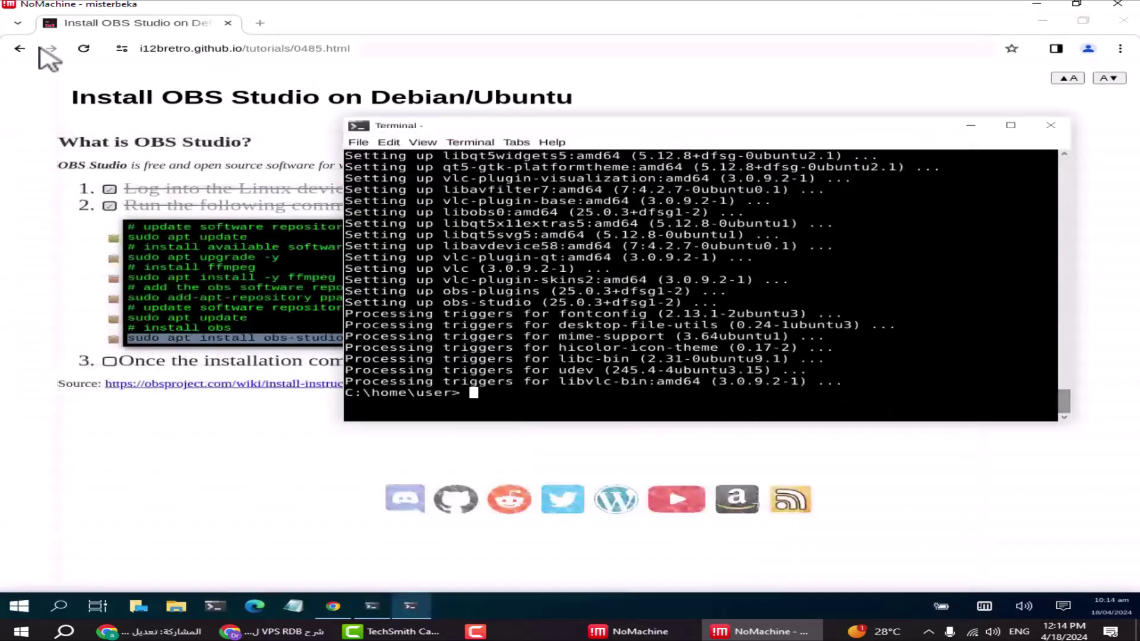
Return to Google, search for "install brava ubuntu command", and open the Brave result "Installing Brave on Linux".
{"action": "left_click", "coordinate": [19, 48]}
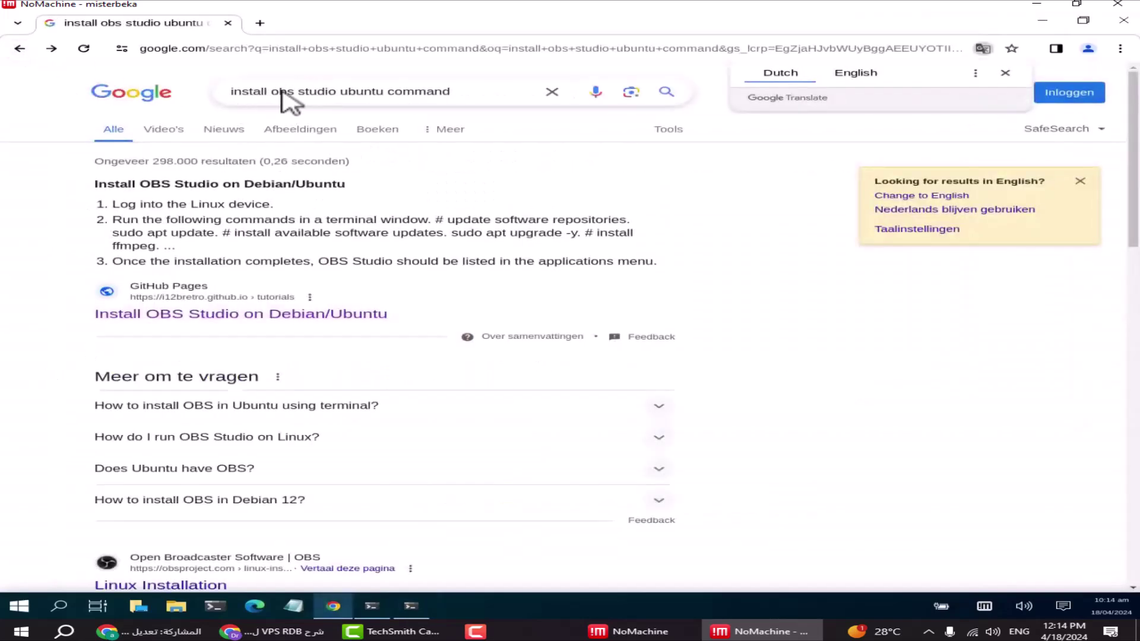
{"action": "left_click_drag", "start_coordinate": [271, 92], "coordinate": [333, 94]}
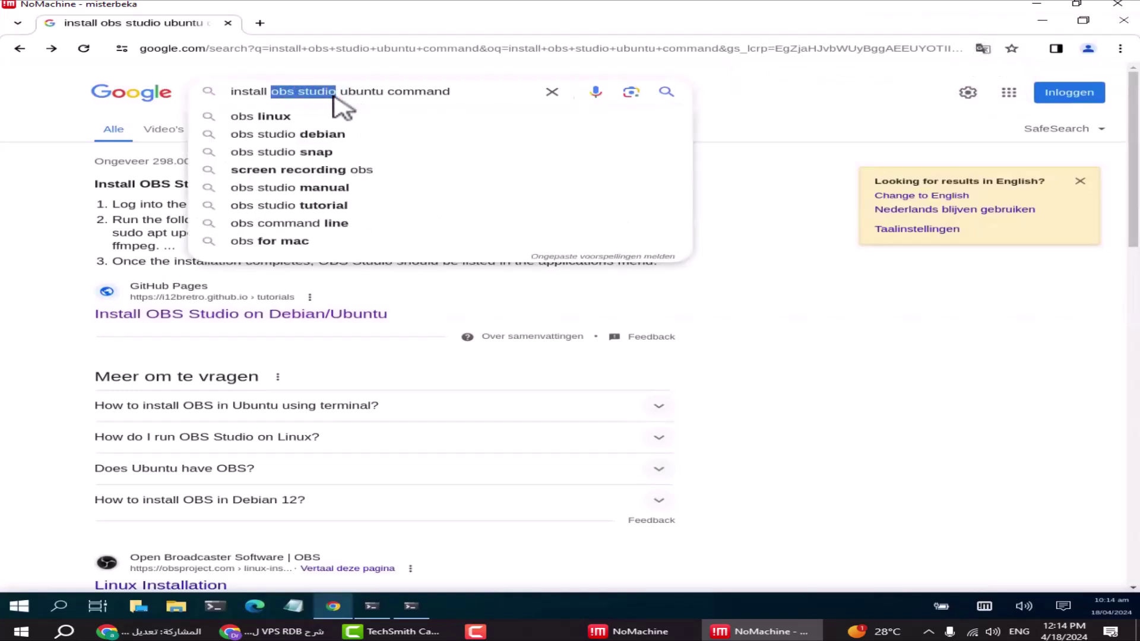
{"action": "type", "text": "bra"}
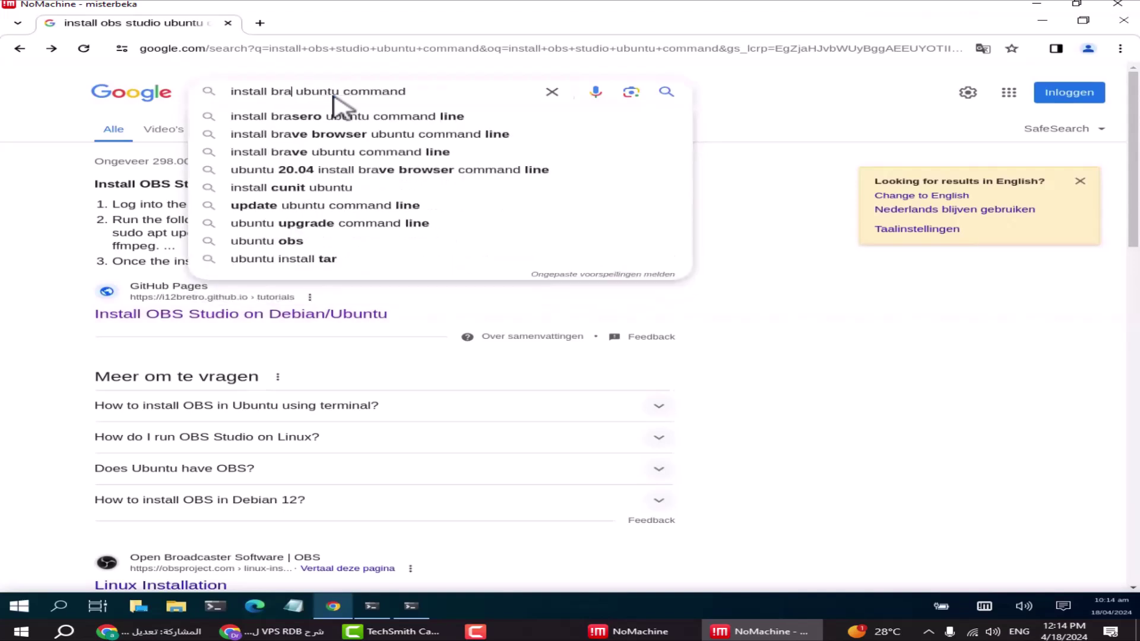
{"action": "type", "text": "va"}
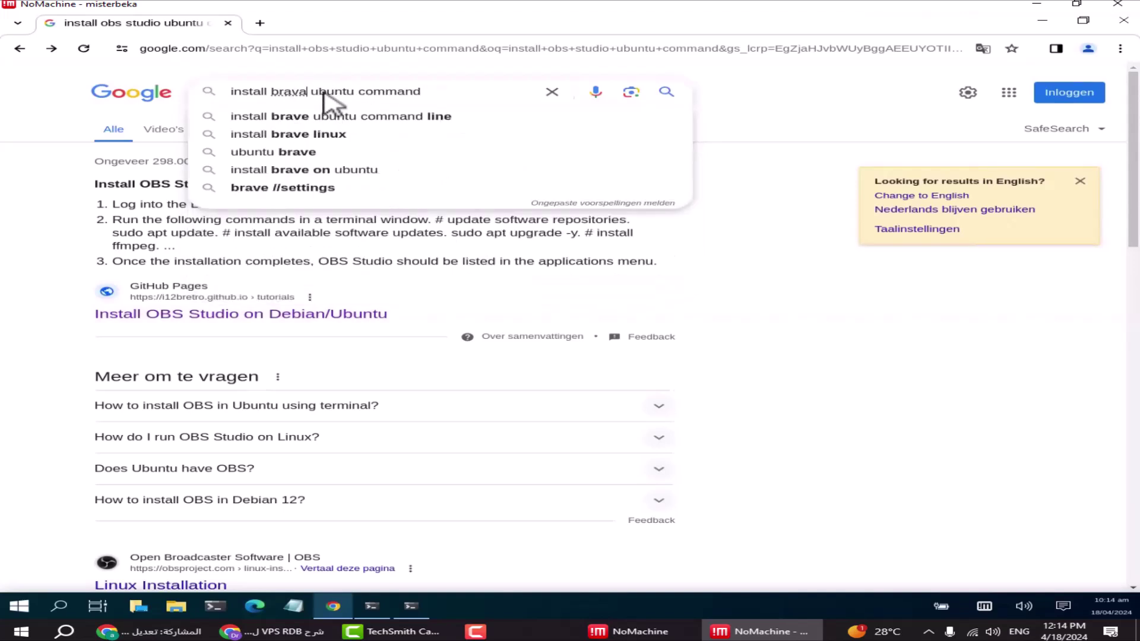
{"action": "key", "text": "Return"}
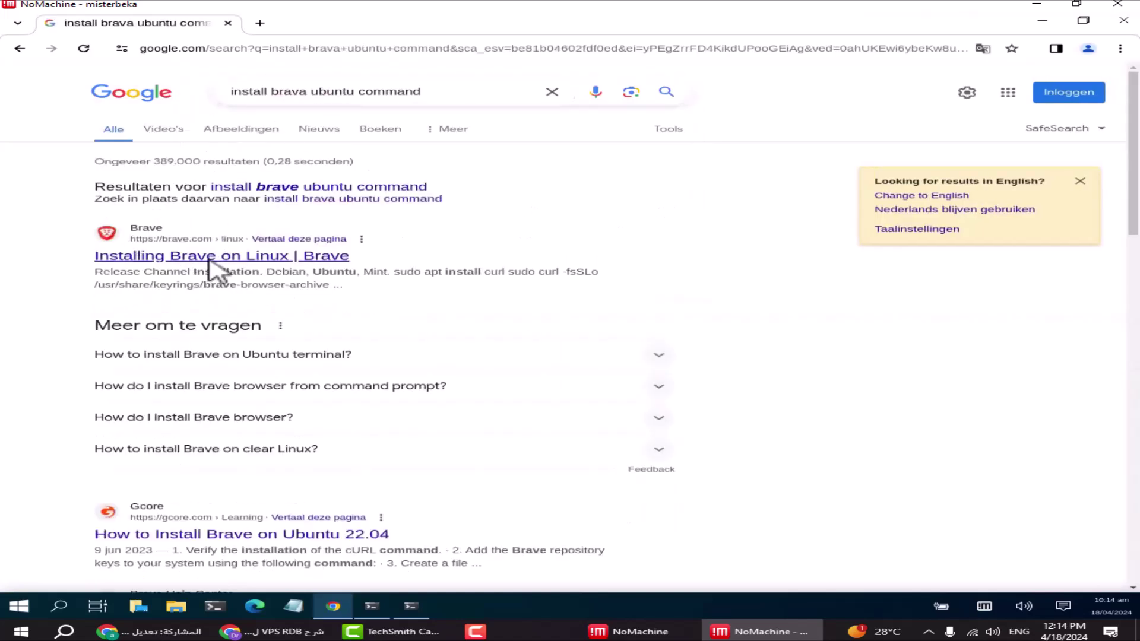
{"action": "left_click", "coordinate": [169, 260]}
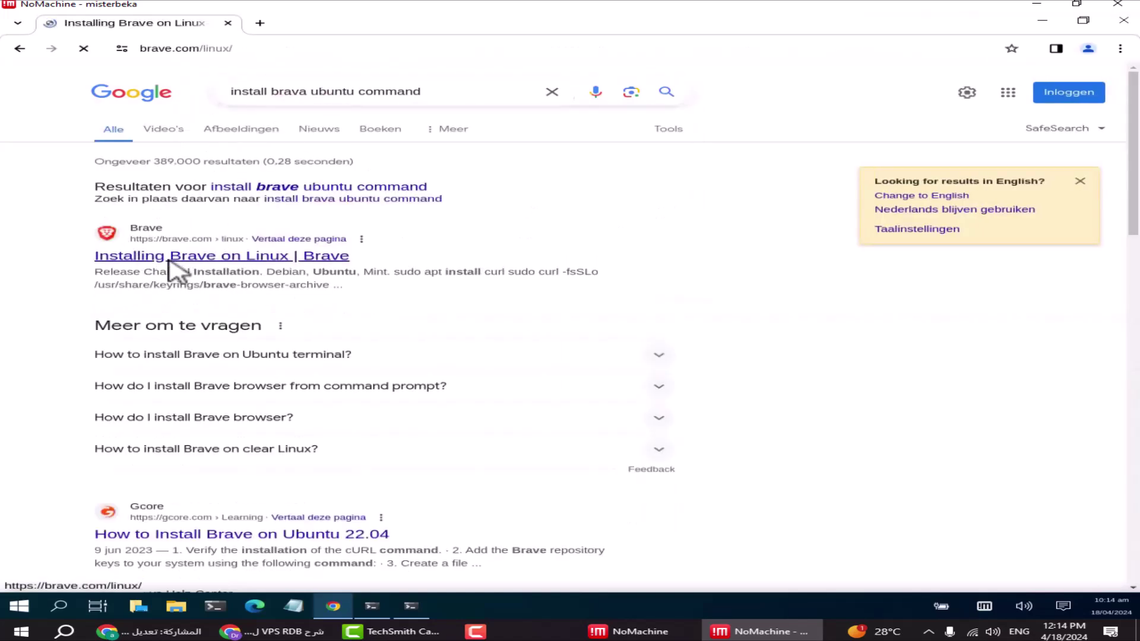
Copy "sudo apt install curl" from Brave's Debian, Ubuntu, Mint instructions, run it in the terminal, and confirm with y.
{"action": "scroll", "coordinate": [184, 279], "scroll_direction": "down", "scroll_amount": 4}
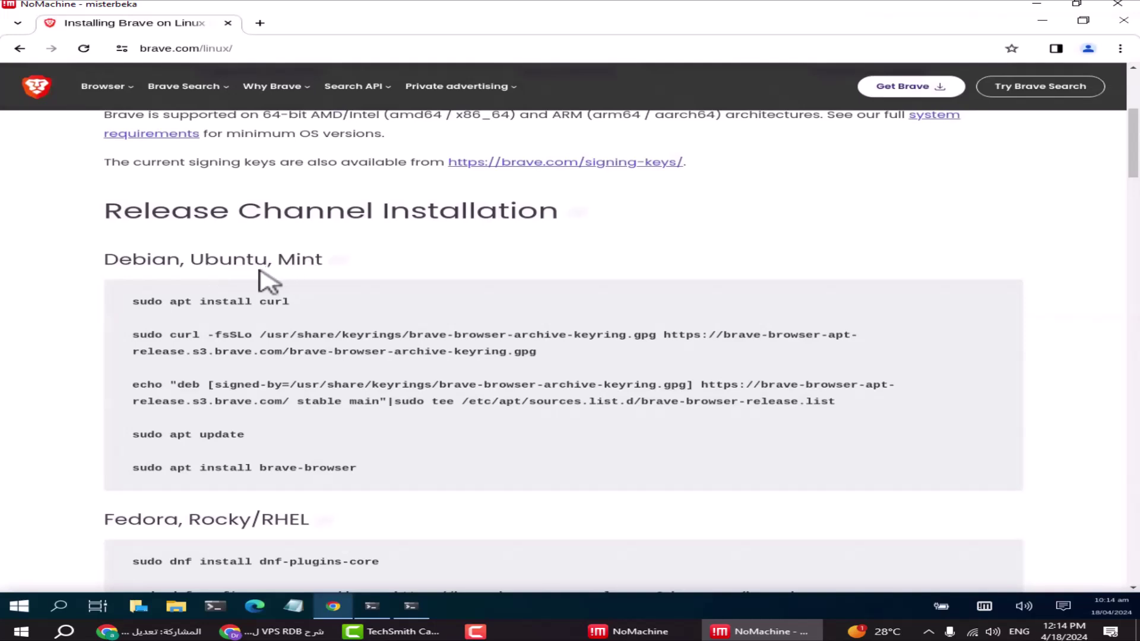
{"action": "left_click_drag", "start_coordinate": [296, 305], "coordinate": [111, 303]}
{"action": "key", "text": "ctrl+c"}
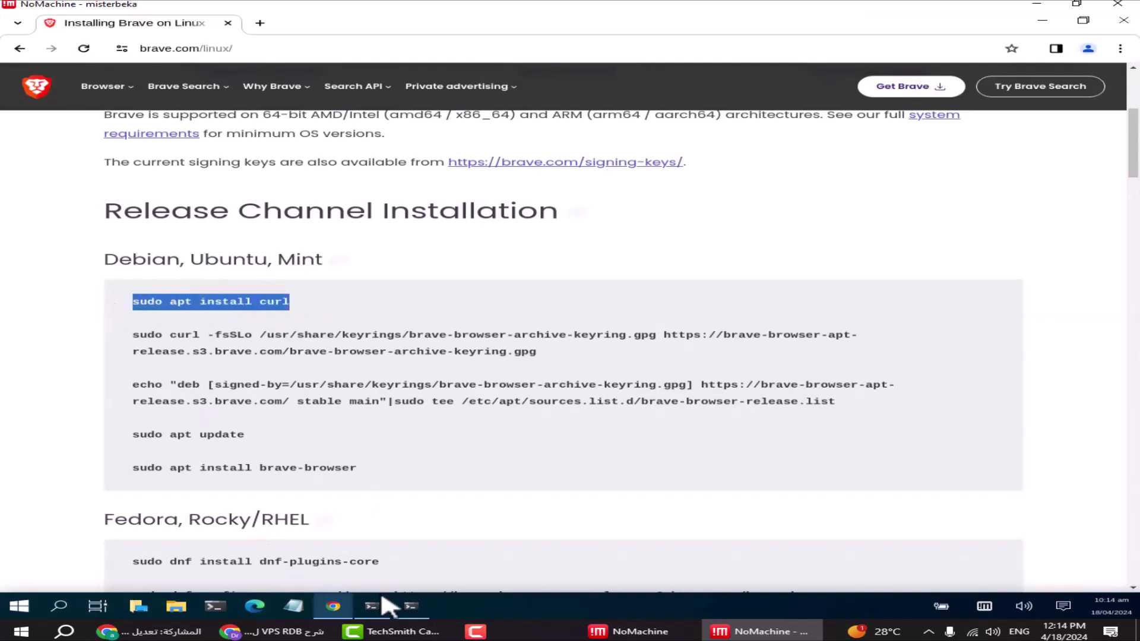
{"action": "left_click", "coordinate": [411, 606]}
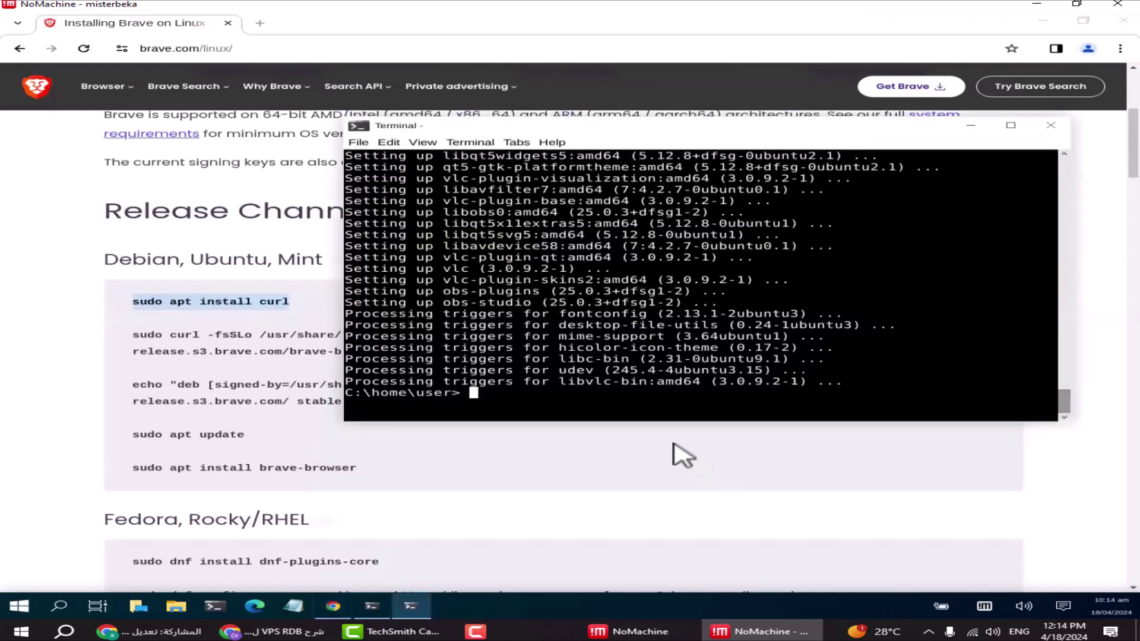
{"action": "right_click", "coordinate": [643, 402]}
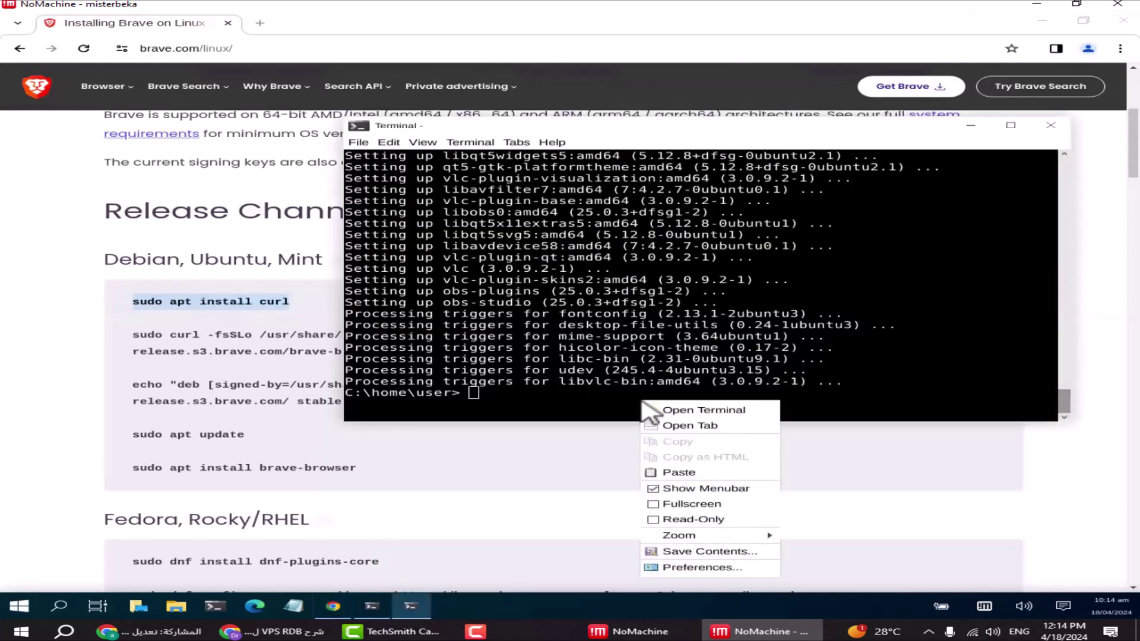
{"action": "left_click", "coordinate": [688, 475]}
{"action": "key", "text": "Return"}
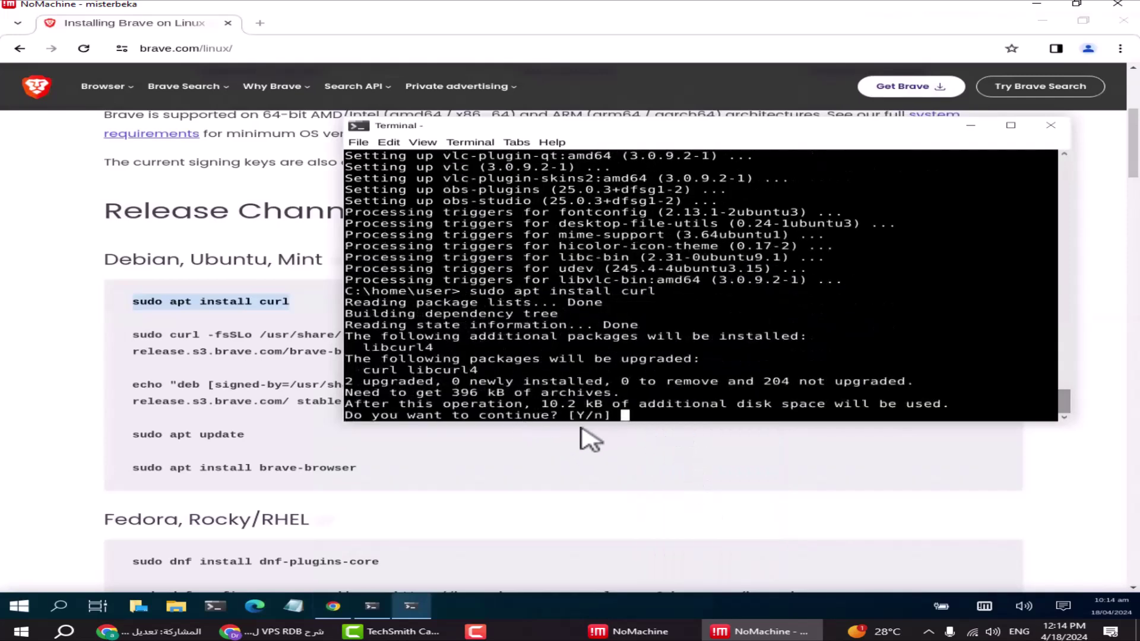
{"action": "type", "text": "y"}
{"action": "key", "text": "Return"}
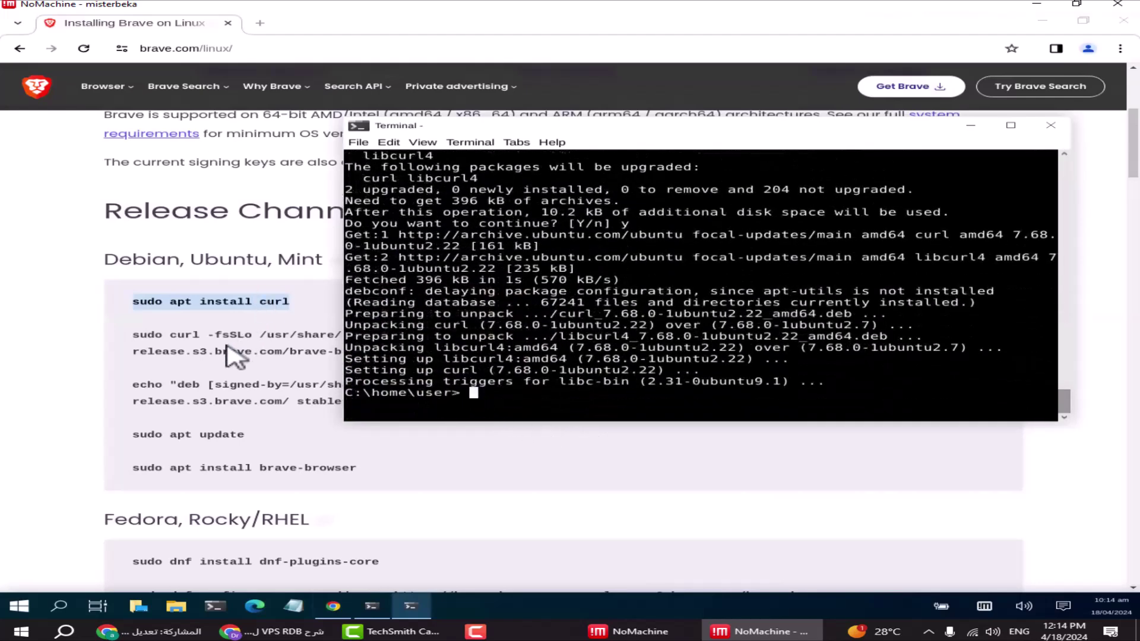
Copy Brave's "sudo curl -fsSLo" command that downloads brave-browser-archive-keyring.gpg from the Debian, Ubuntu, Mint instructions and run it in the terminal.
{"action": "left_click", "coordinate": [178, 341]}
{"action": "left_click_drag", "start_coordinate": [135, 337], "coordinate": [528, 374]}
{"action": "key", "text": "ctrl+c"}
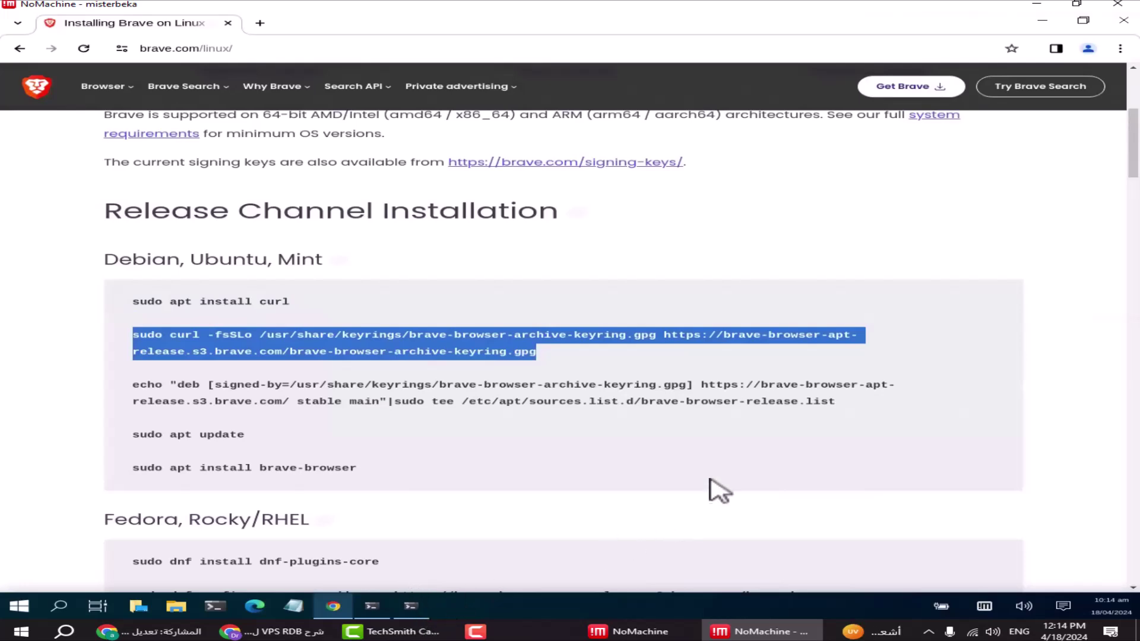
{"action": "left_click", "coordinate": [411, 606]}
{"action": "right_click", "coordinate": [697, 409]}
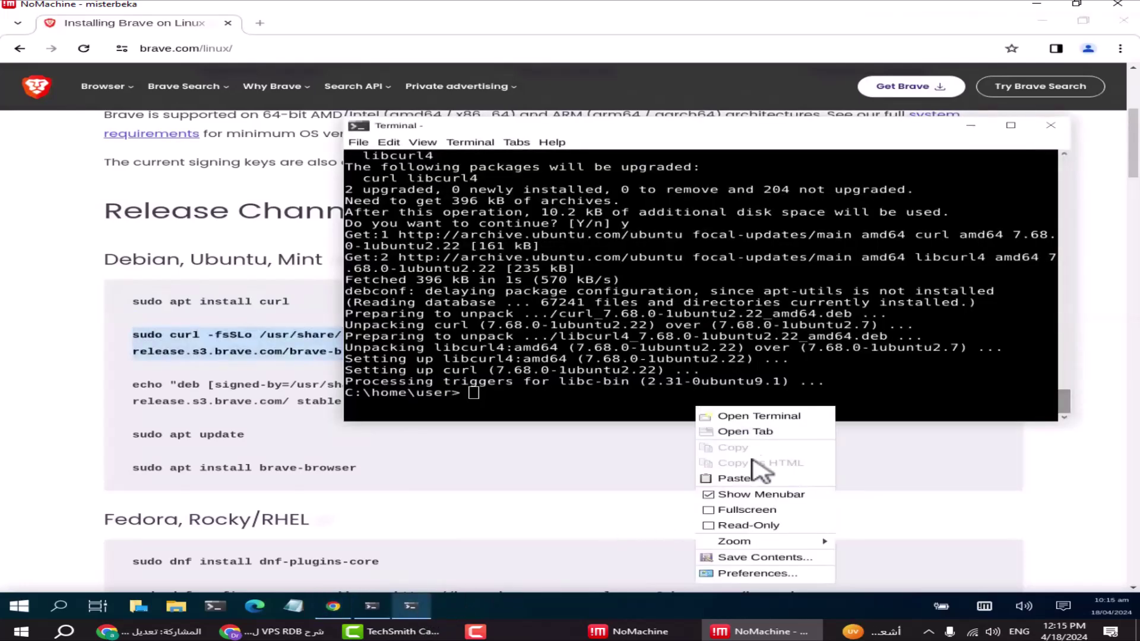
{"action": "left_click", "coordinate": [749, 478]}
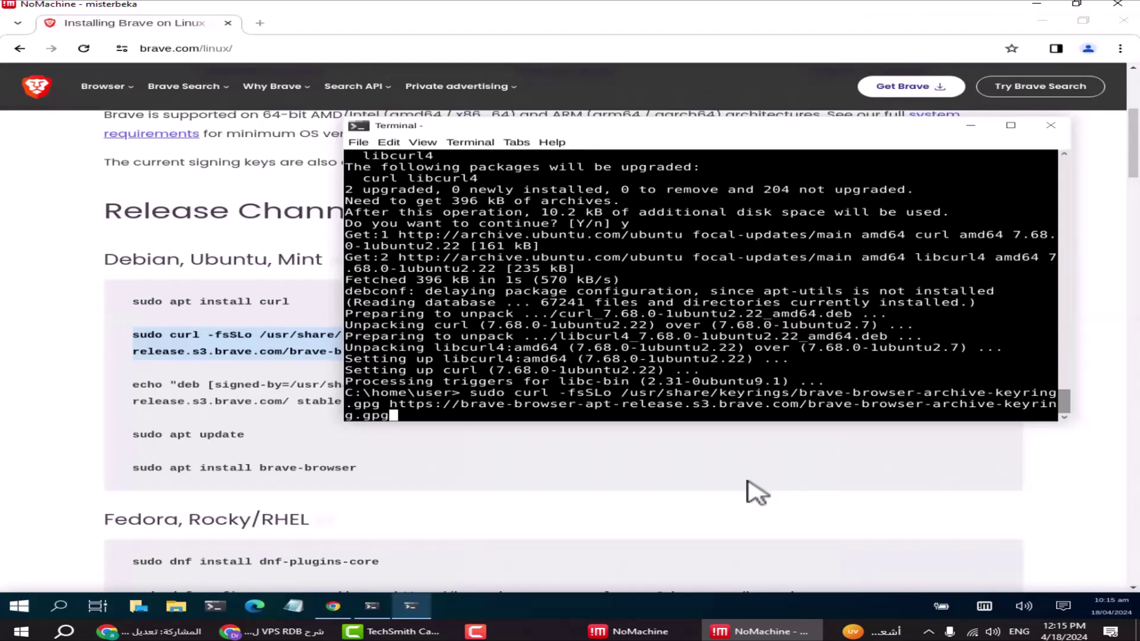
{"action": "key", "text": "Return"}
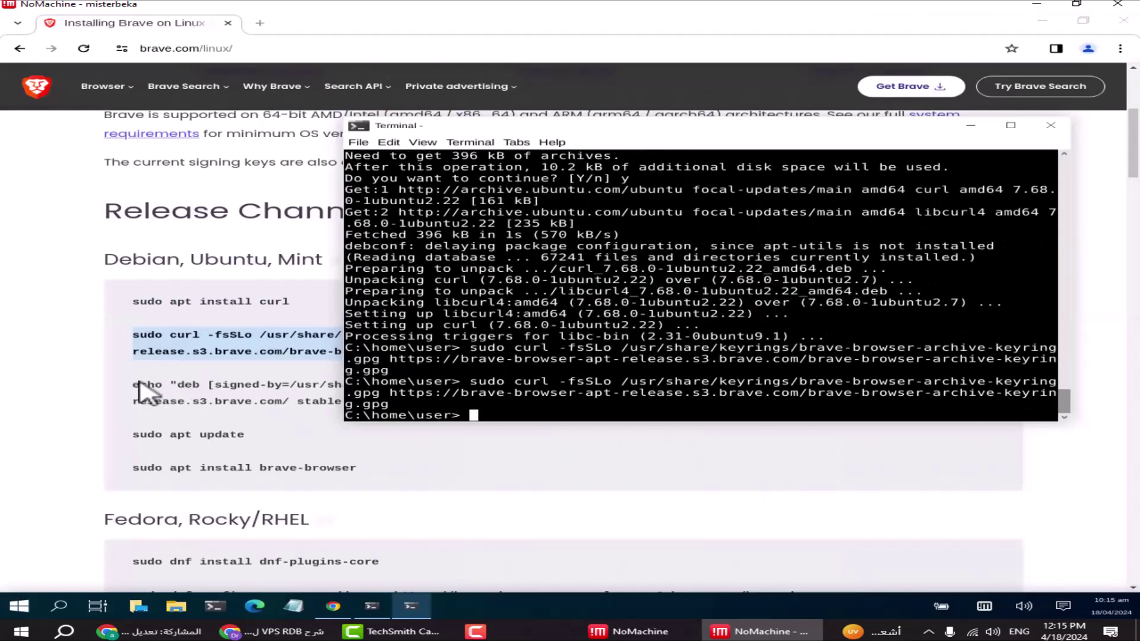
Copy the echo "deb [signed-by=...]" command that writes brave-browser-release.list from the Brave page and run it in the terminal.
{"action": "left_click_drag", "start_coordinate": [134, 387], "coordinate": [838, 410]}
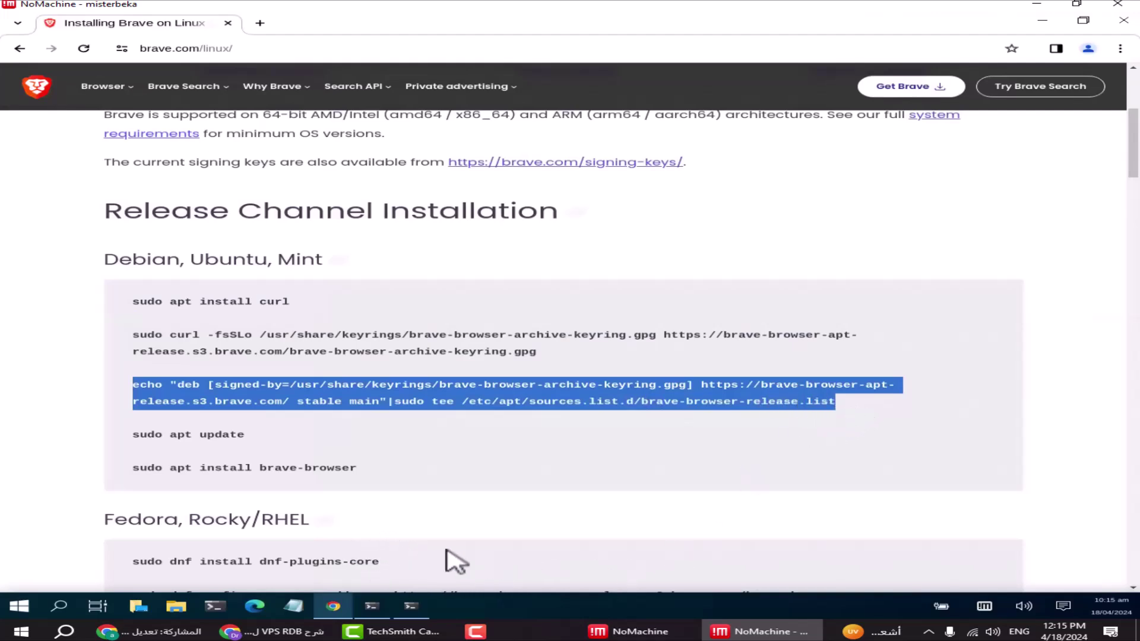
{"action": "left_click", "coordinate": [411, 606]}
{"action": "right_click", "coordinate": [622, 416]}
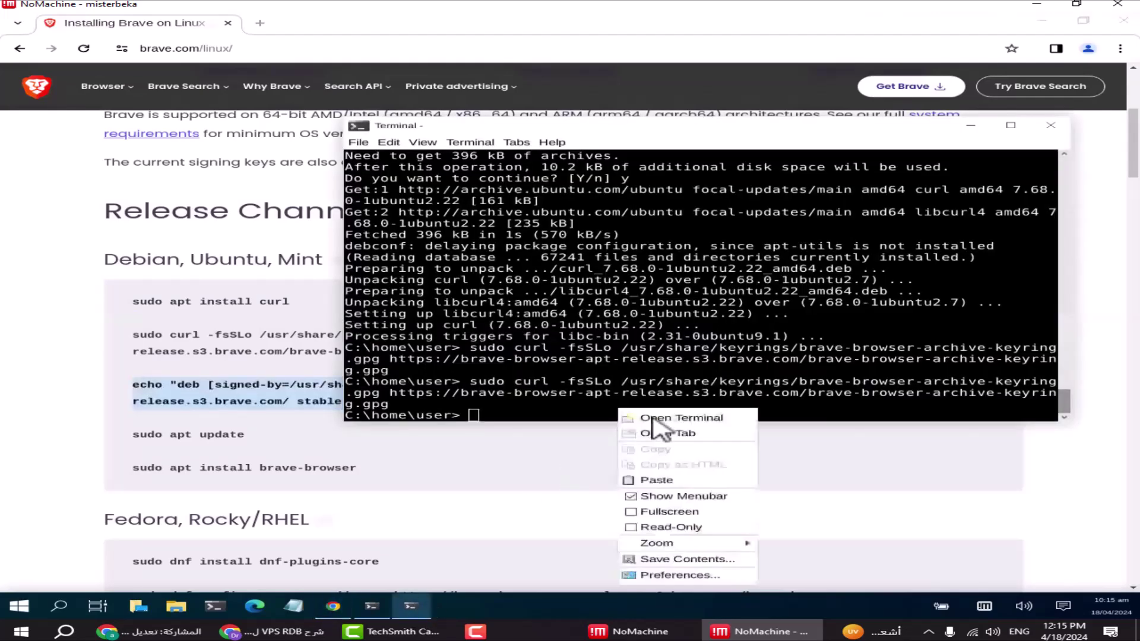
{"action": "left_click", "coordinate": [656, 480]}
{"action": "key", "text": "Return"}
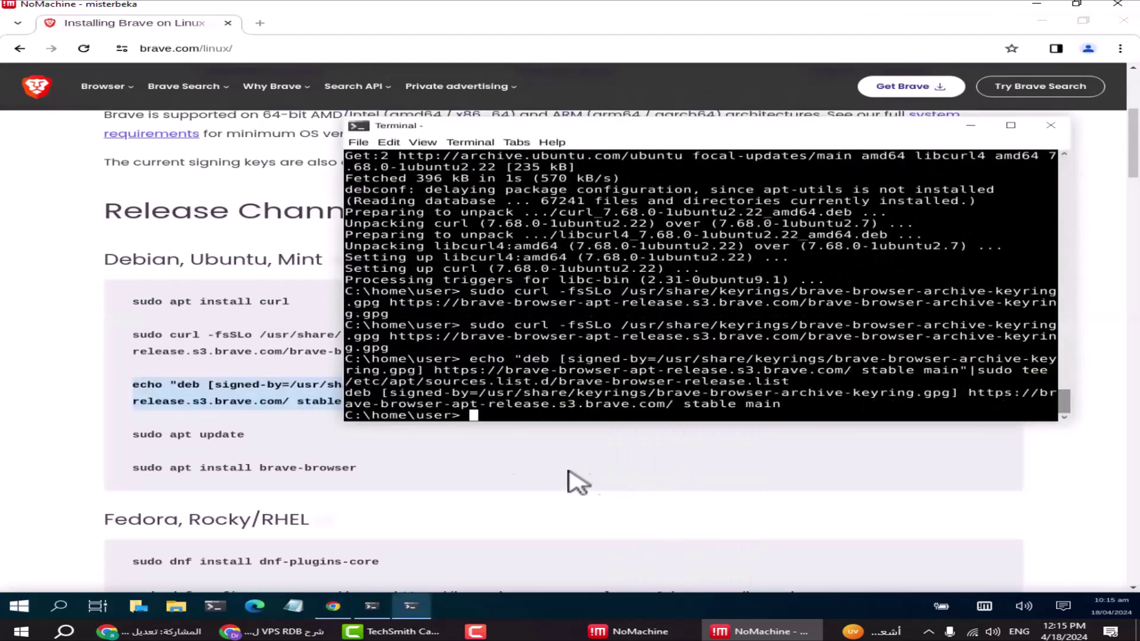
Copy "sudo apt update" from the Brave instructions and run it in the terminal.
{"action": "left_click_drag", "start_coordinate": [132, 438], "coordinate": [261, 445]}
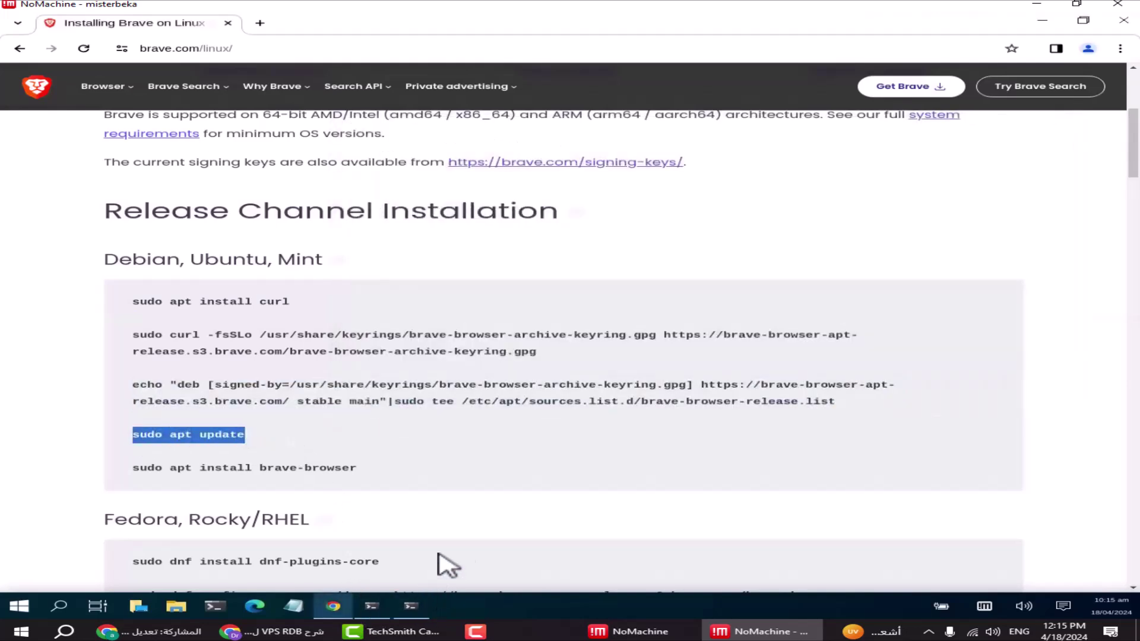
{"action": "left_click", "coordinate": [413, 607]}
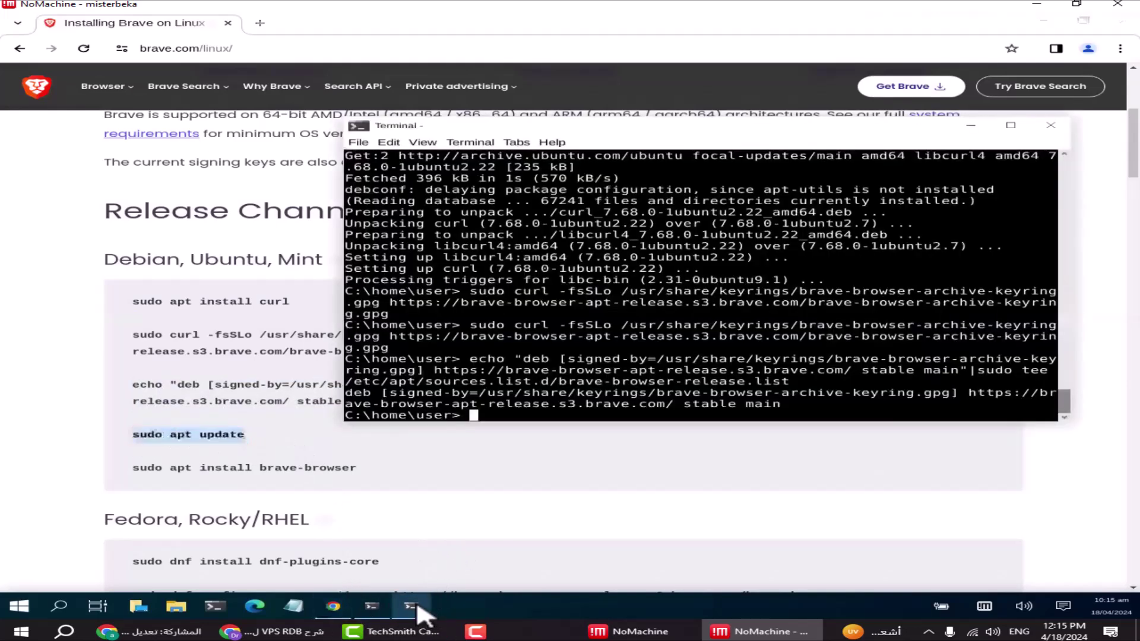
{"action": "right_click", "coordinate": [597, 411]}
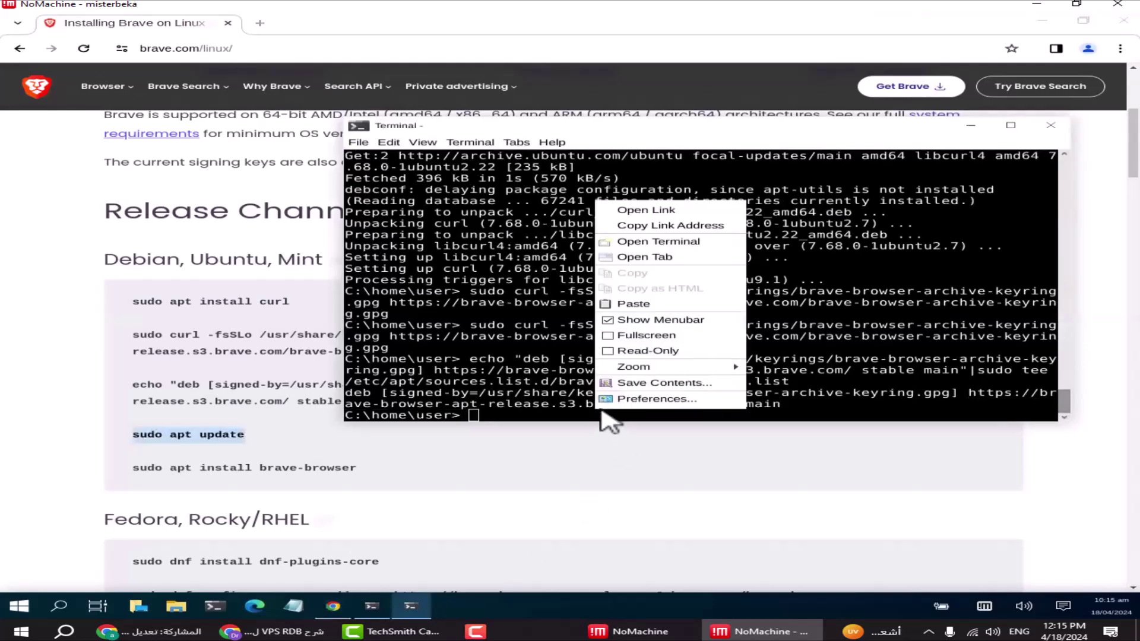
{"action": "left_click", "coordinate": [635, 304]}
{"action": "key", "text": "Return"}
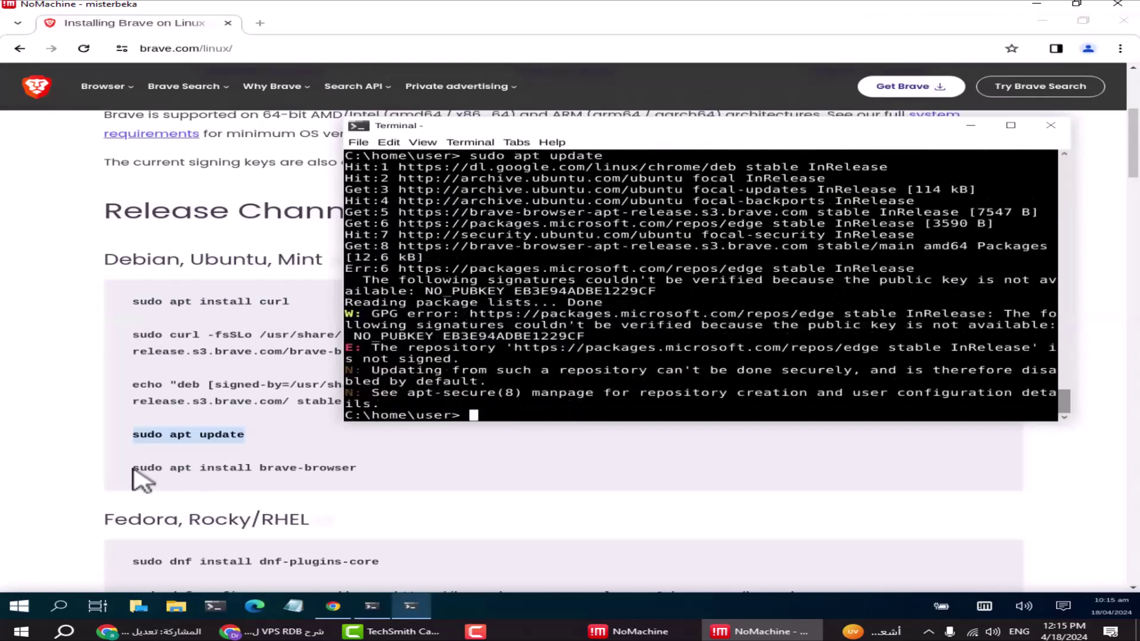
Copy "sudo apt install brave-browser" from the Brave page, run it in the terminal, and accept the installation.
{"action": "left_click_drag", "start_coordinate": [133, 469], "coordinate": [372, 480]}
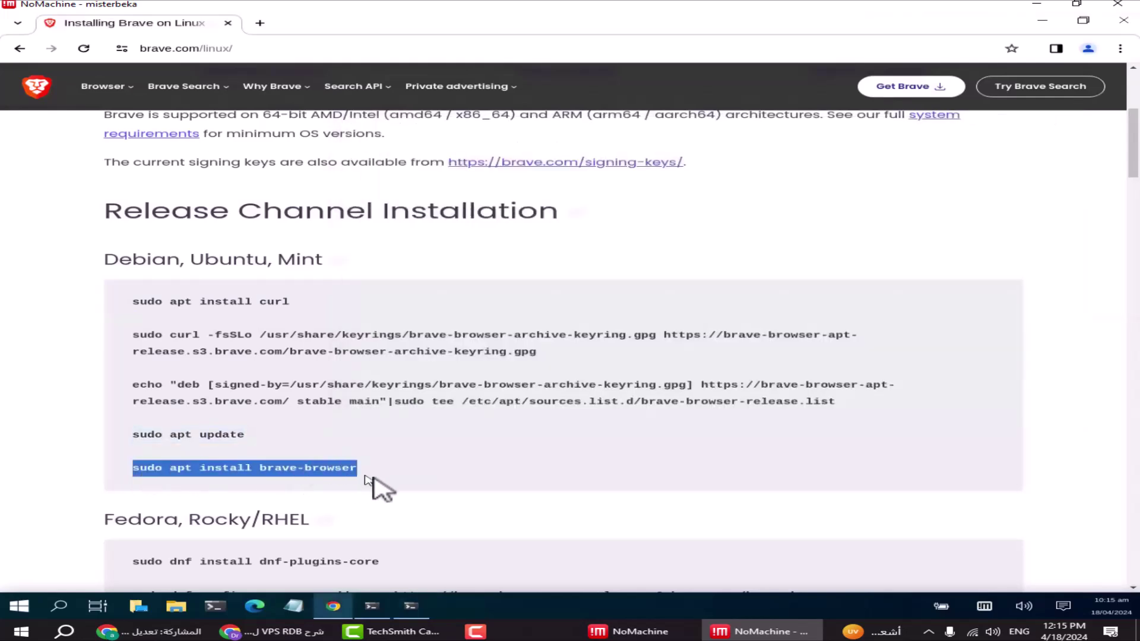
{"action": "left_click", "coordinate": [410, 607]}
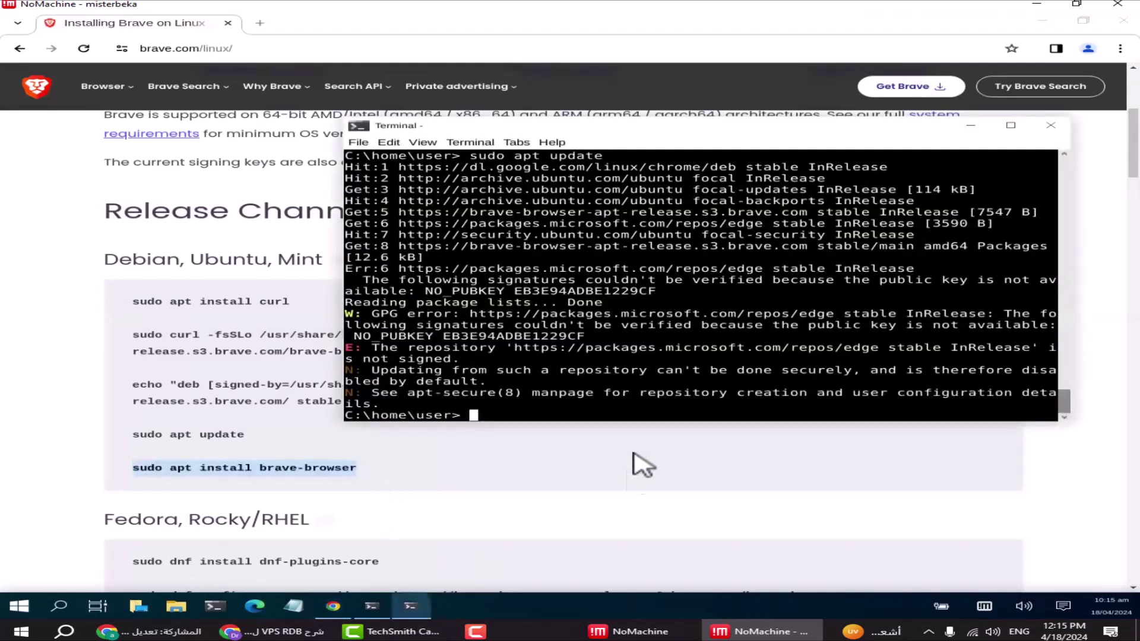
{"action": "right_click", "coordinate": [571, 411]}
{"action": "left_click", "coordinate": [608, 479]}
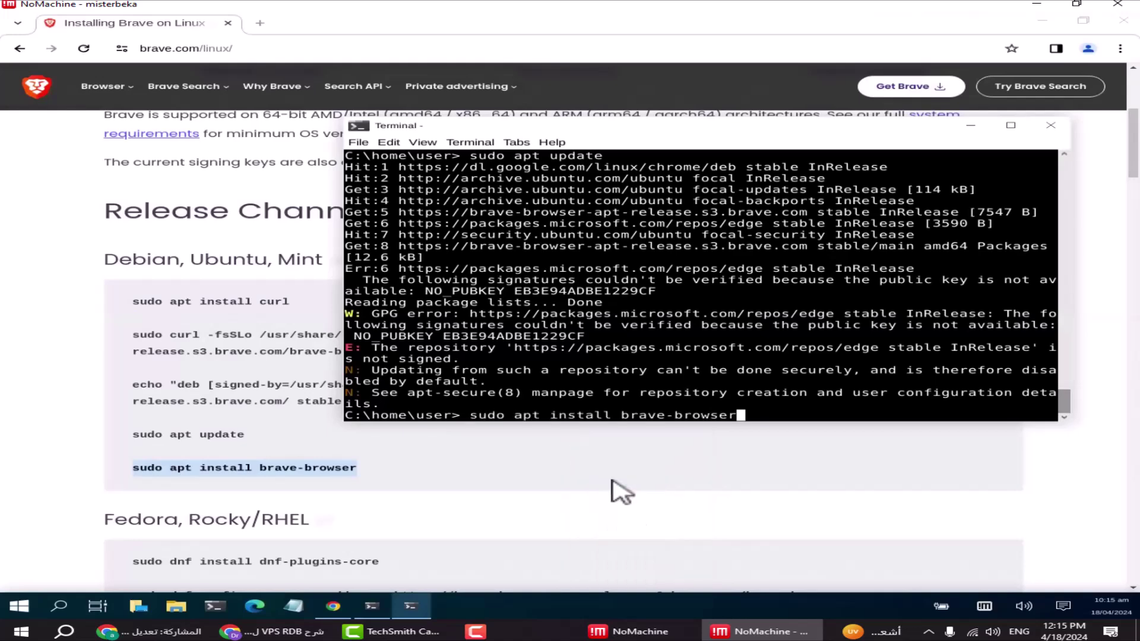
{"action": "key", "text": "Return"}
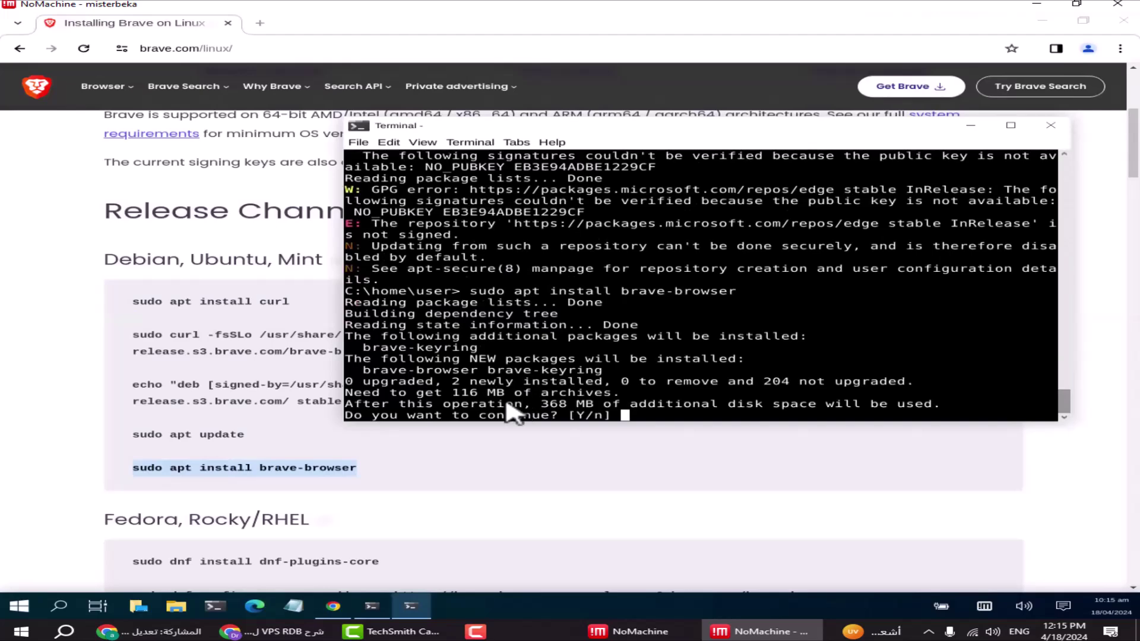
{"action": "key", "text": "Return"}
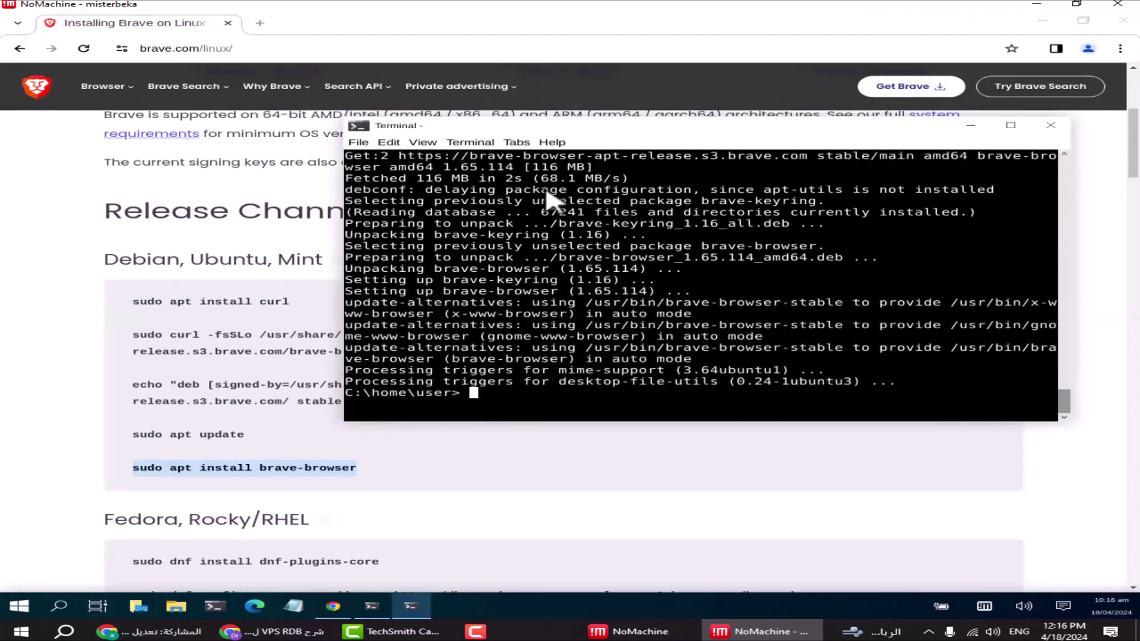
Check the Internet category of the Application Finder for Brave Web Browser, and close the finder.
{"action": "left_click", "coordinate": [58, 606]}
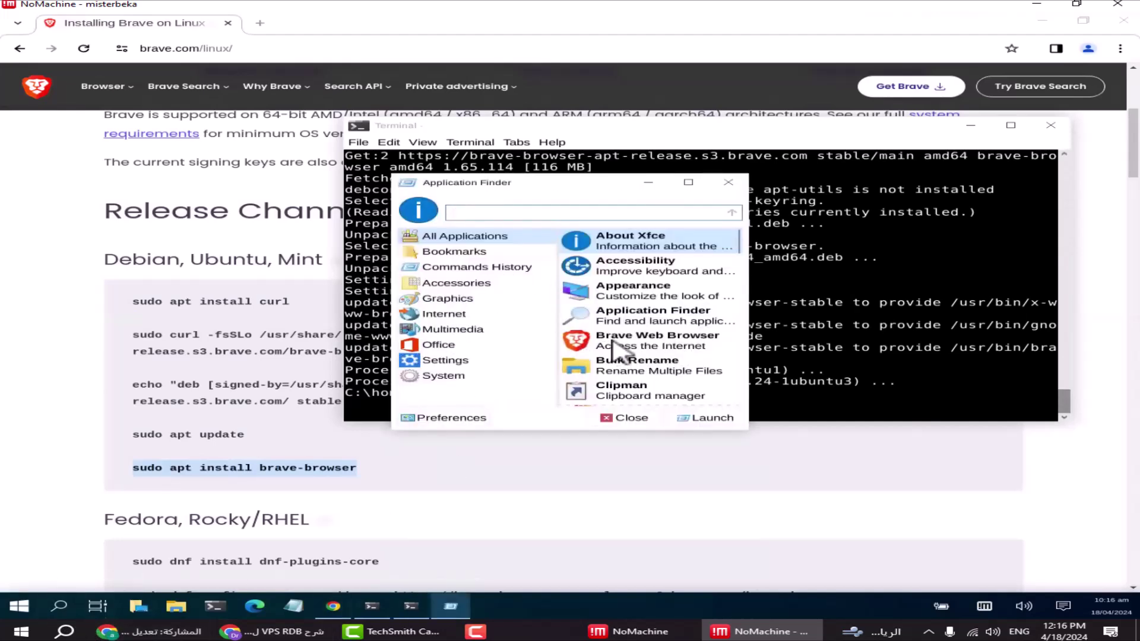
{"action": "left_click", "coordinate": [452, 316]}
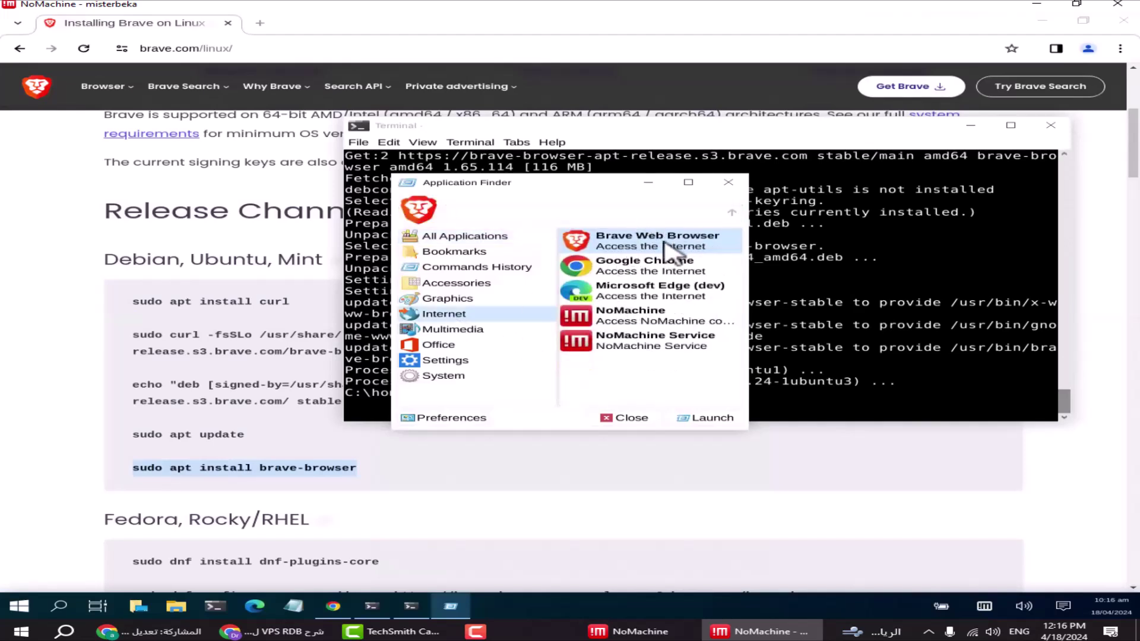
{"action": "left_click", "coordinate": [727, 183]}
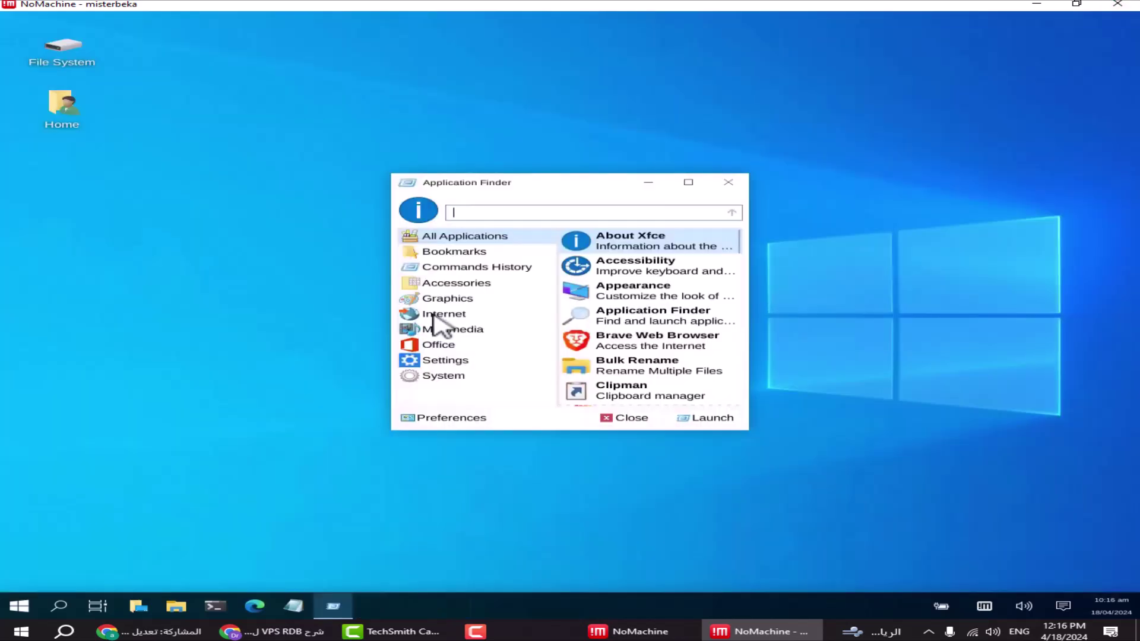
Add desktop shortcuts for Google Chrome and Brave Web Browser from the Application Finder's Internet category.
{"action": "left_click", "coordinate": [437, 315]}
{"action": "left_click_drag", "start_coordinate": [603, 270], "coordinate": [861, 255]}
{"action": "left_click_drag", "start_coordinate": [602, 252], "coordinate": [84, 243]}
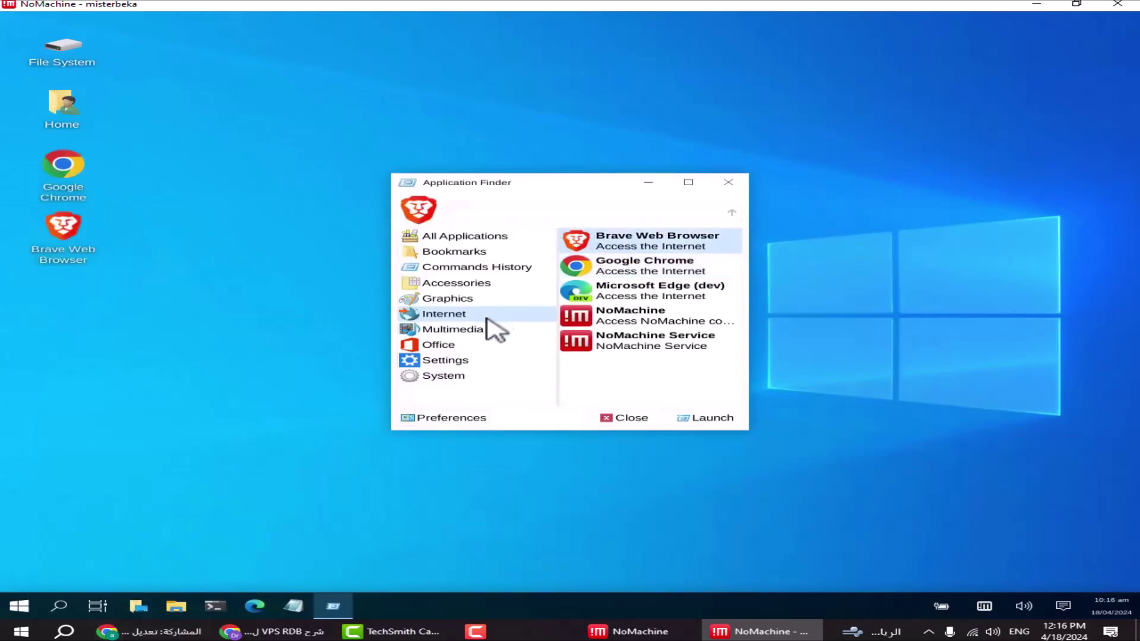
Search all applications for "obs", add an OBS Studio shortcut to the desktop below Brave, and close the Application Finder.
{"action": "left_click", "coordinate": [543, 235]}
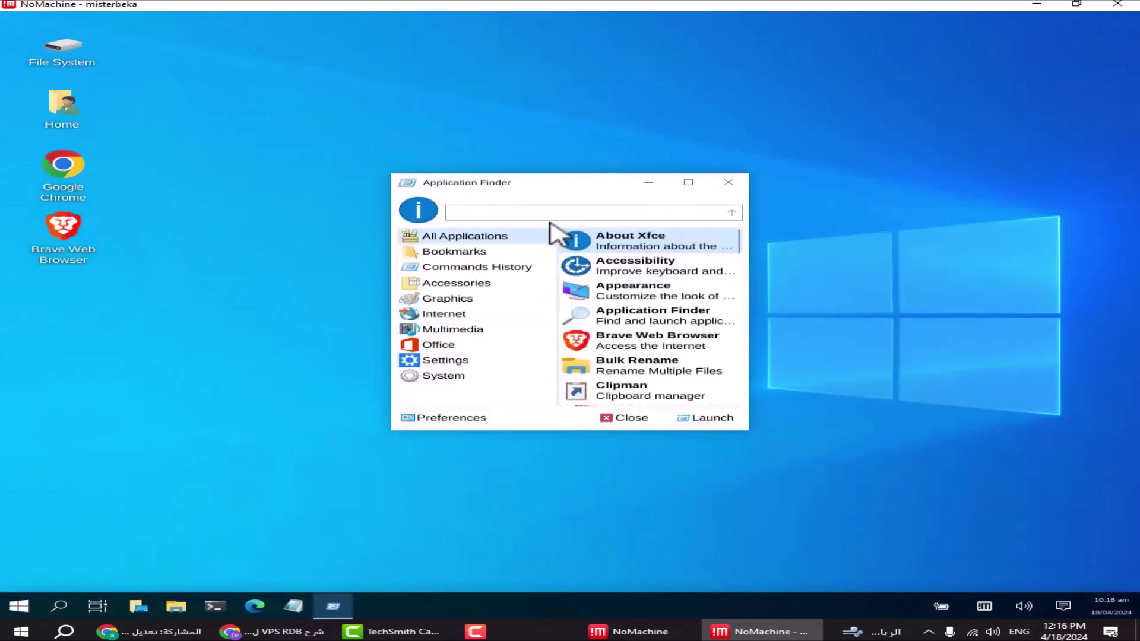
{"action": "type", "text": "obs"}
{"action": "left_click_drag", "start_coordinate": [618, 255], "coordinate": [73, 289]}
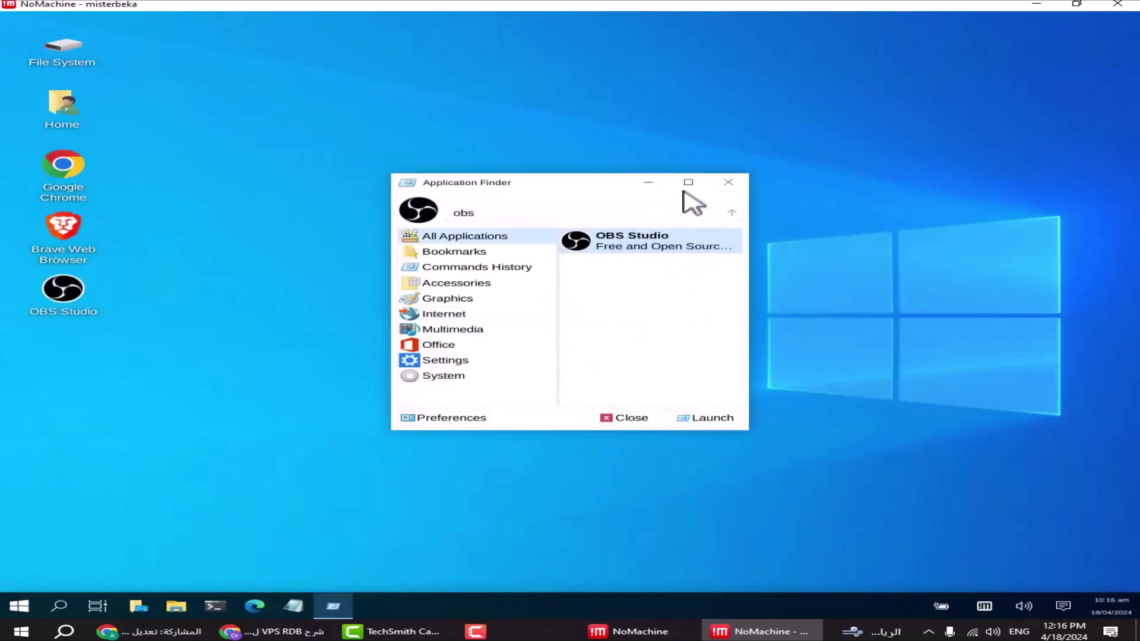
{"action": "left_click", "coordinate": [728, 181]}
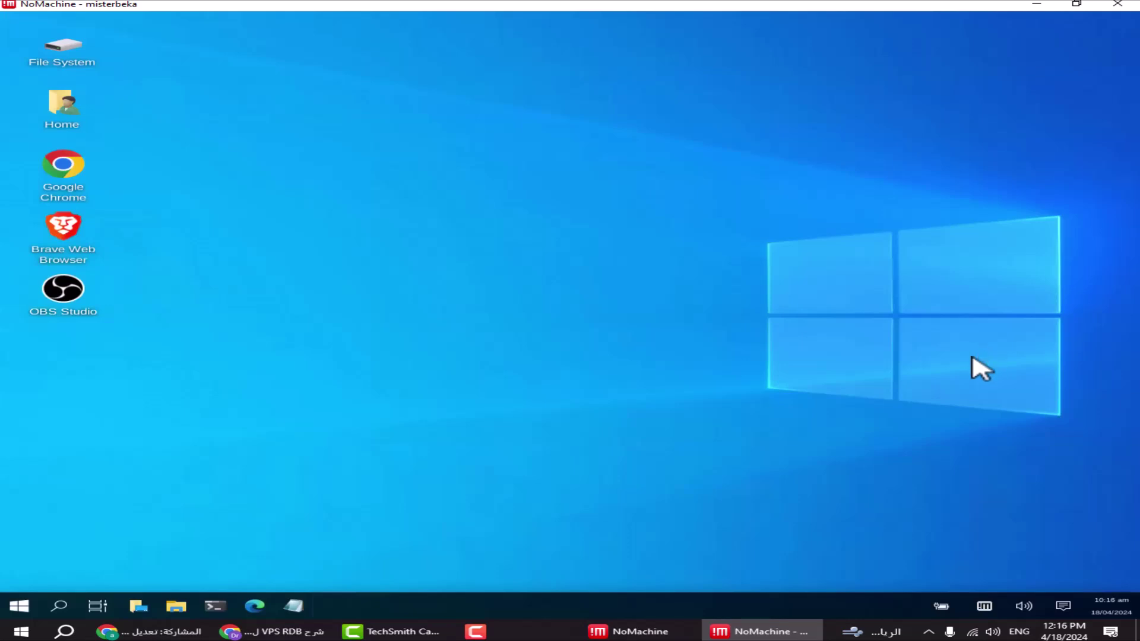